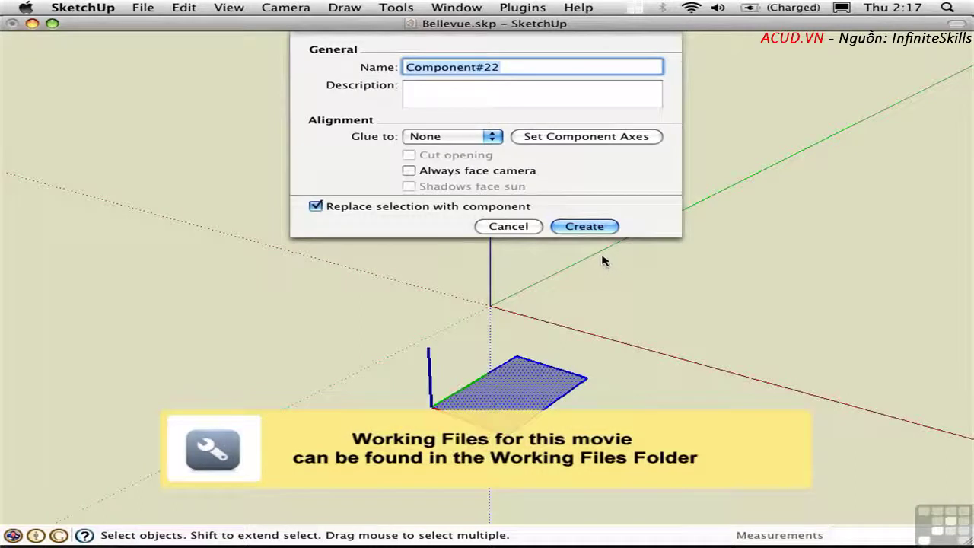
- Discard the open component creation and delete the rectangle lying near the origin along with its edges
left_click(491, 175)
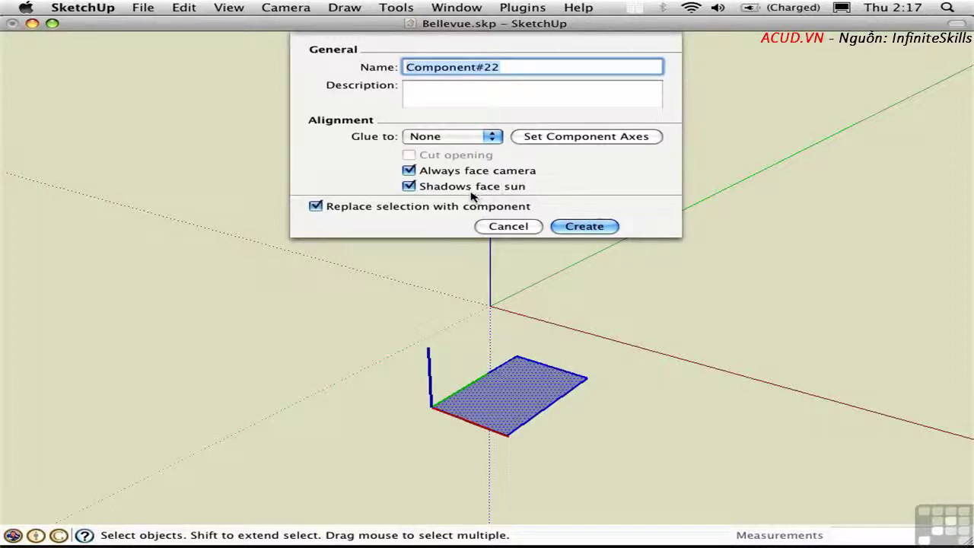
left_click(508, 227)
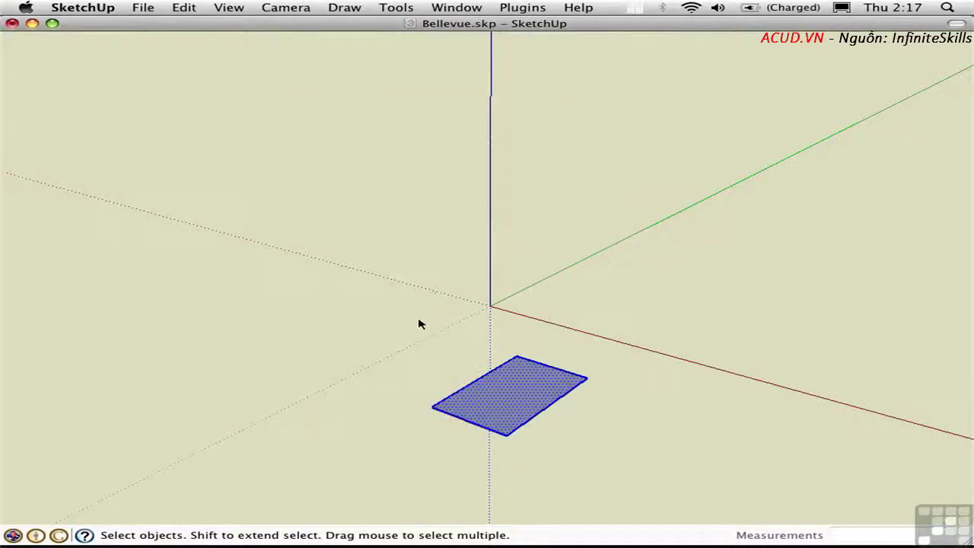
left_click(373, 323)
left_click_drag(329, 307, 661, 429)
key("Delete")
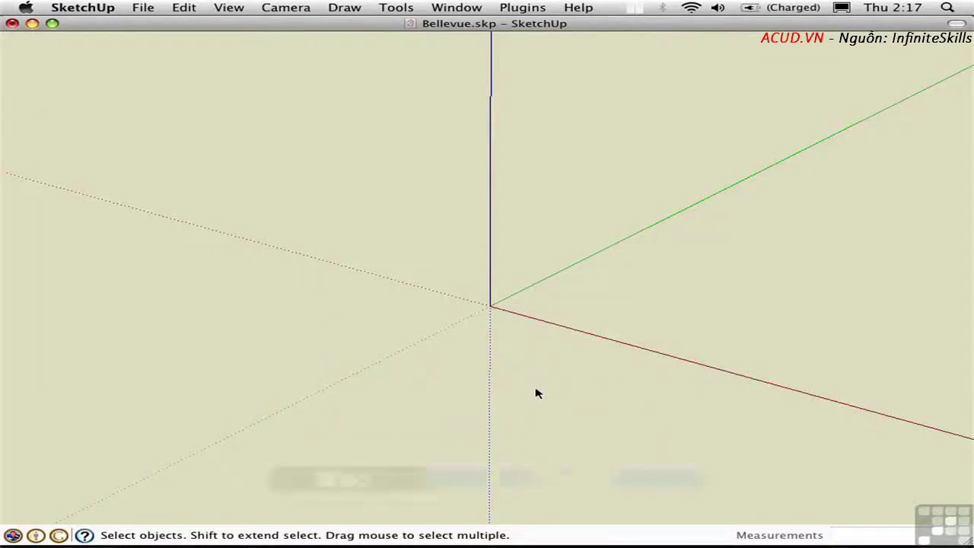
- In the front view, draw a 3' by 6' upright rectangle with its lower corner at the origin
key("super+3")
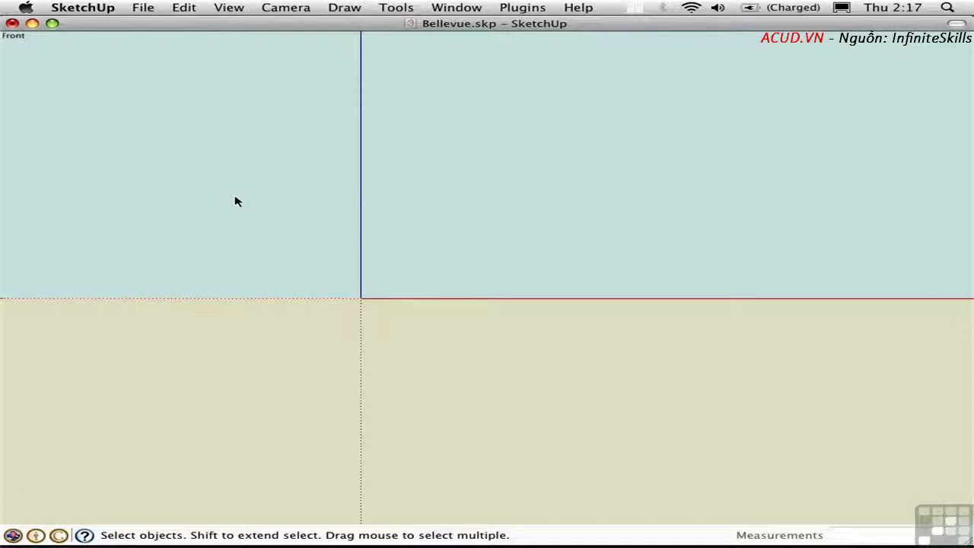
key("r")
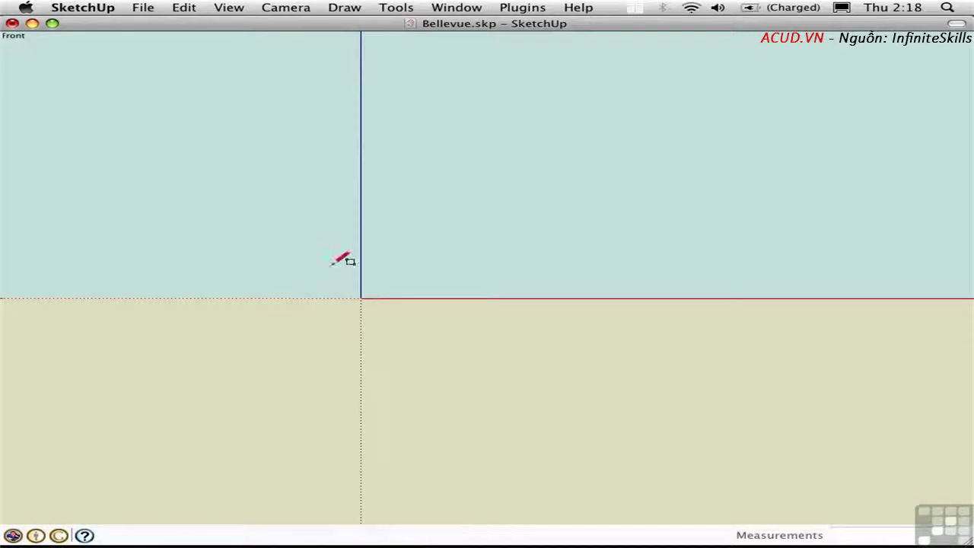
left_click(363, 297)
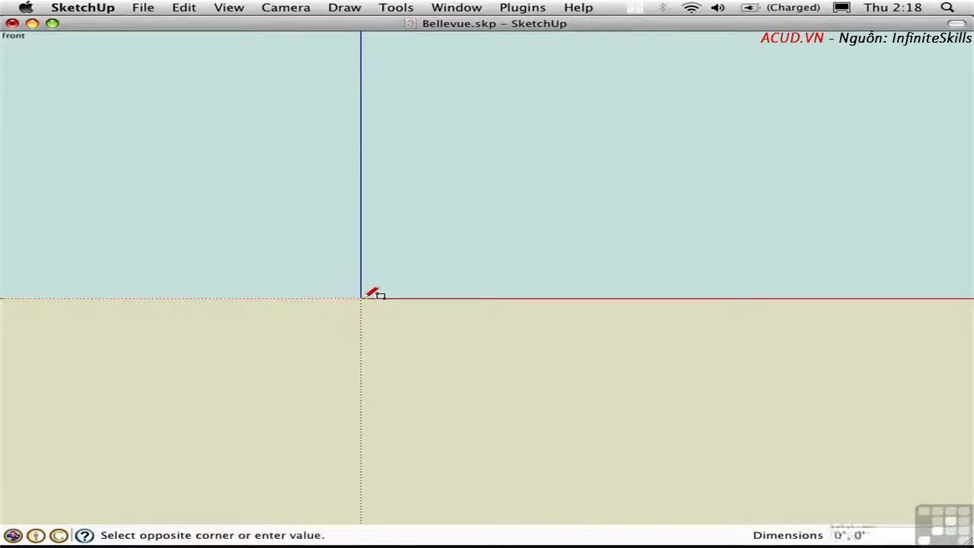
left_click(417, 220)
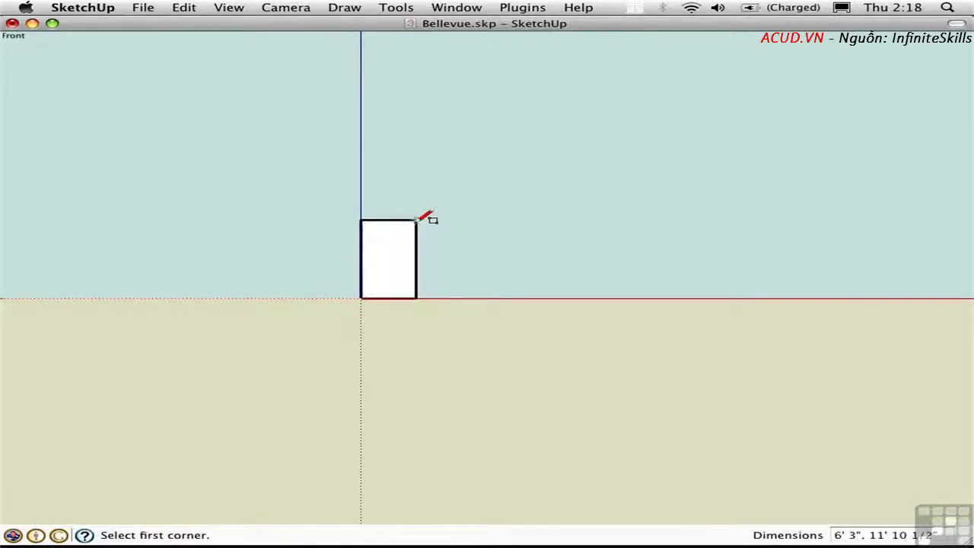
type("3',6")
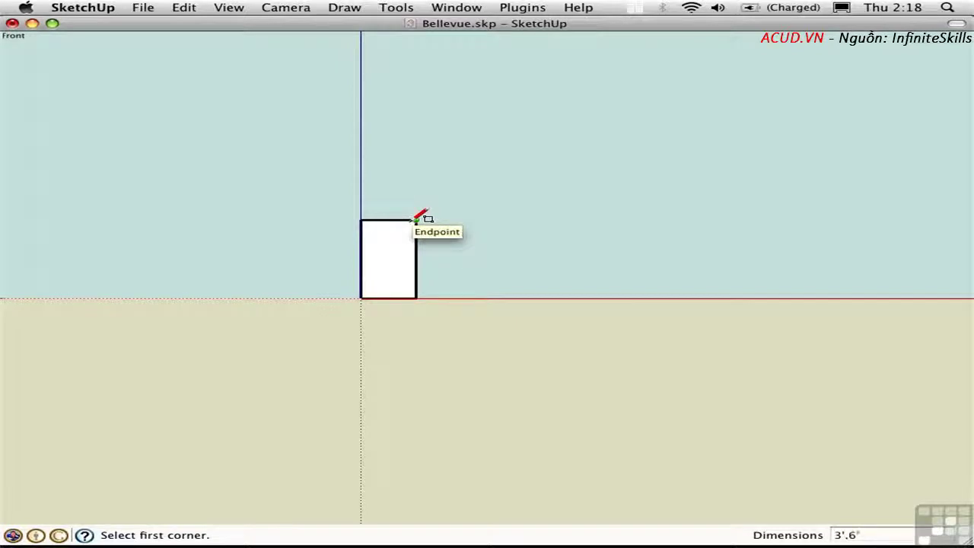
key("Return")
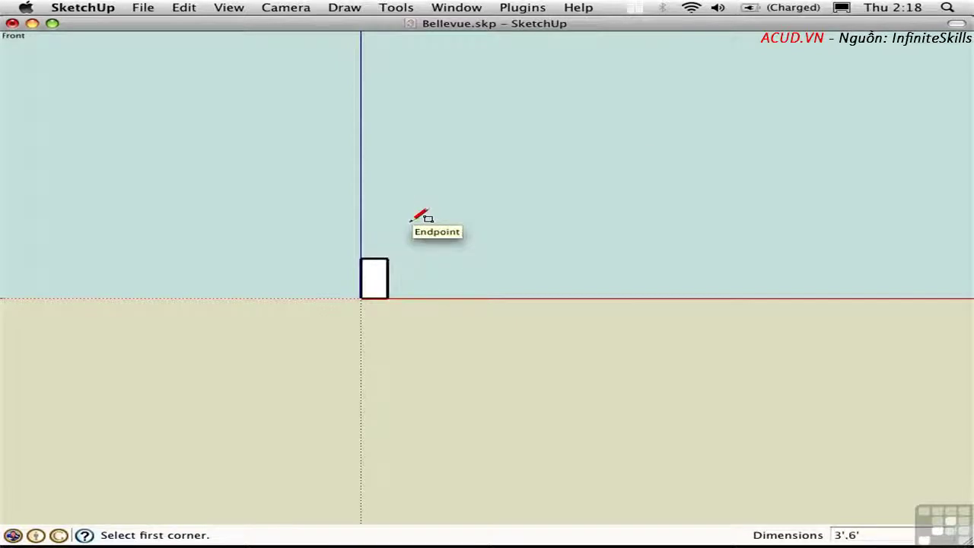
- Turn the whole rectangle into a component named Person that always faces the camera
key("super+shift+e")
key("space")
double_click(479, 250)
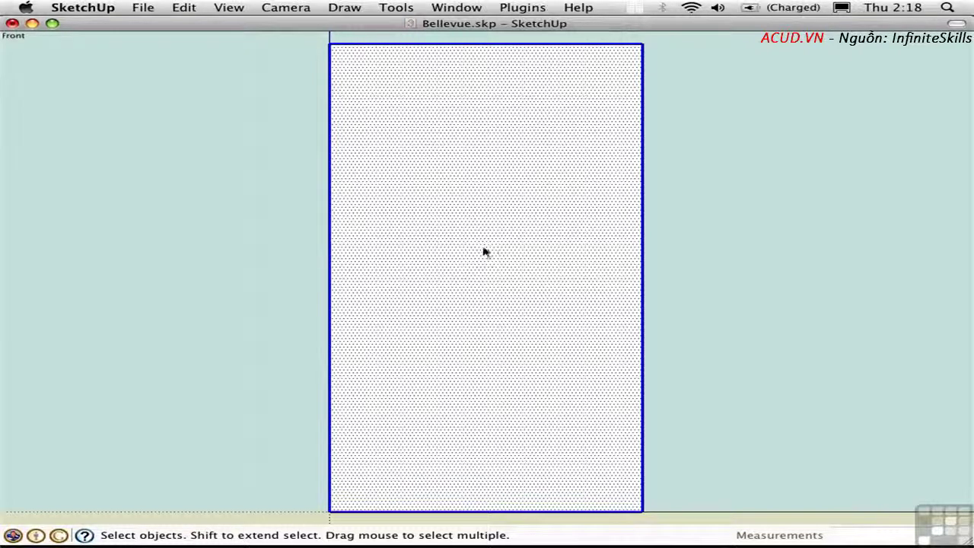
key("g")
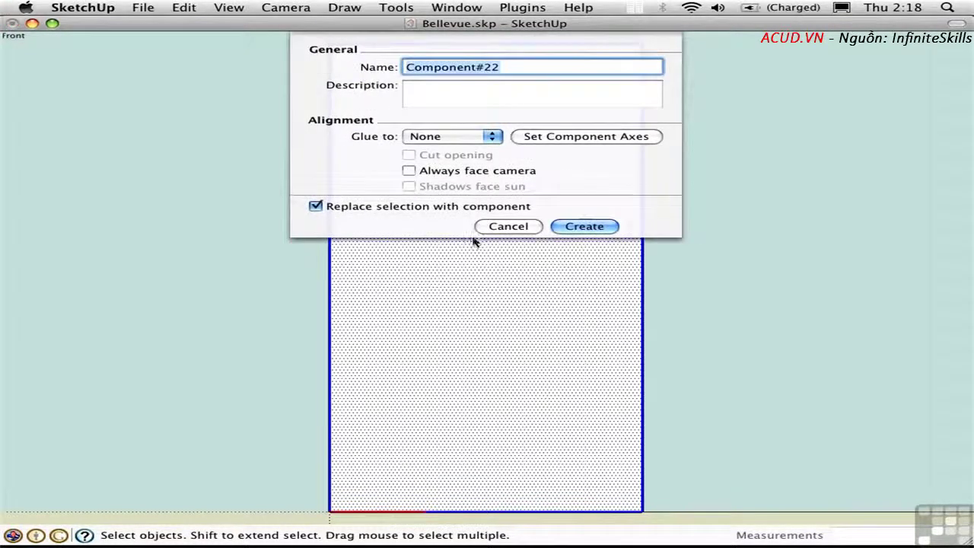
type("Person")
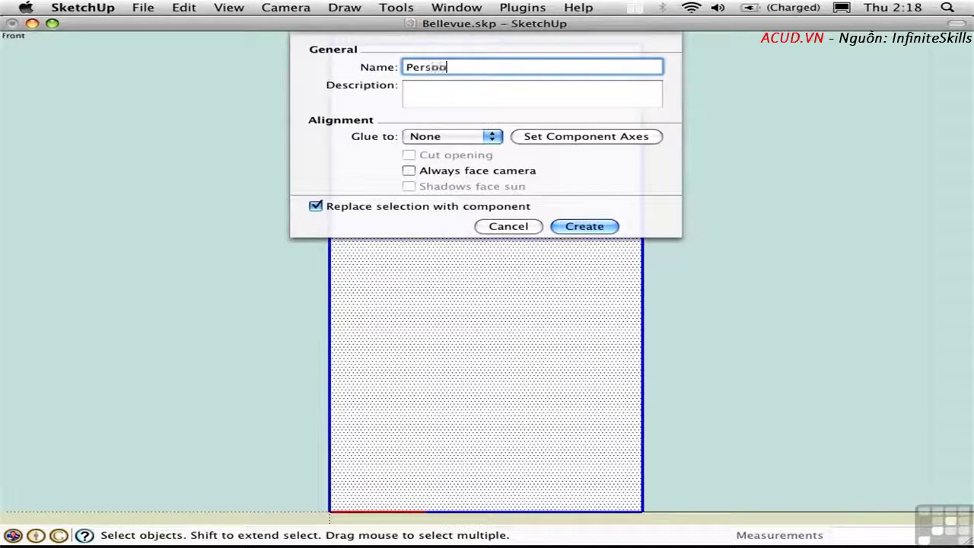
left_click(409, 171)
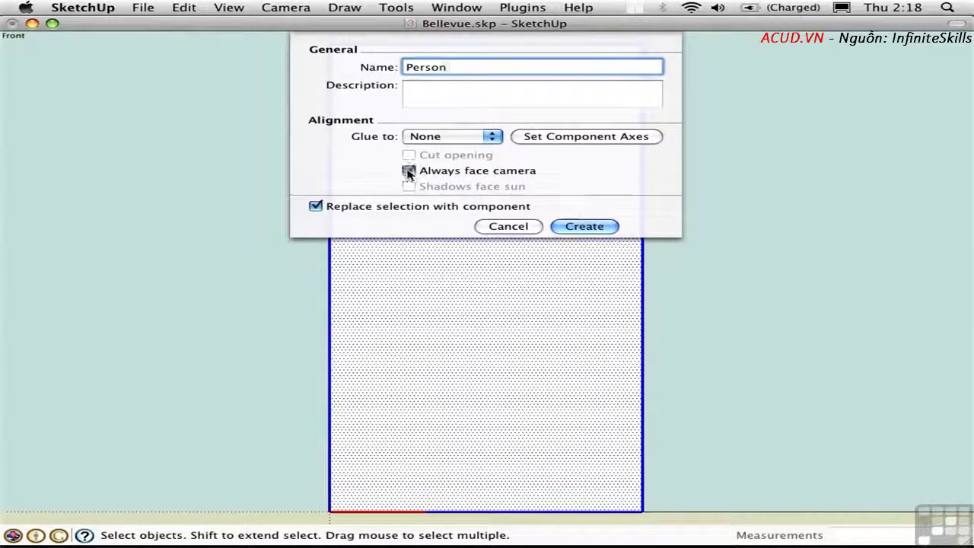
left_click(586, 227)
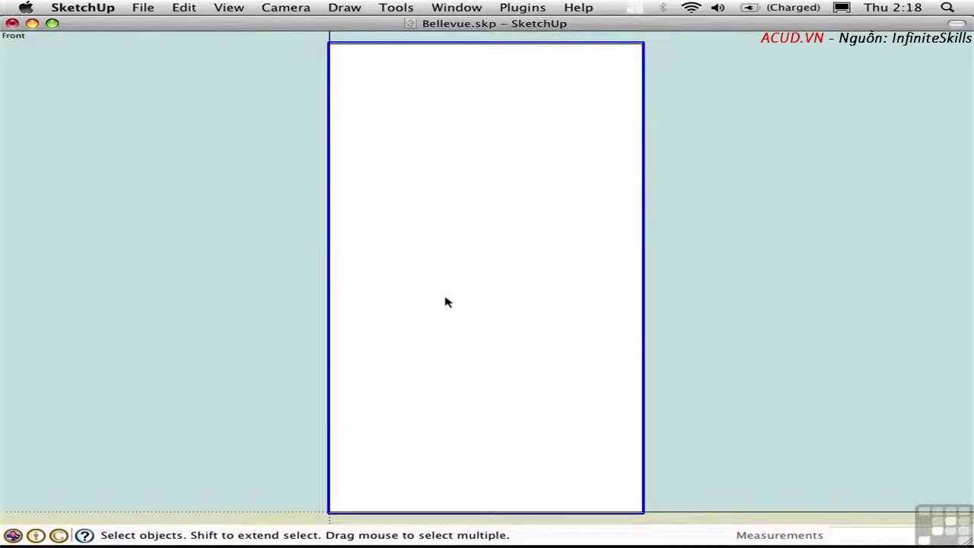
- Switch to perspective and move the Person component's axes to its bottom edge's midpoint, with the red axis along that edge
key("v")
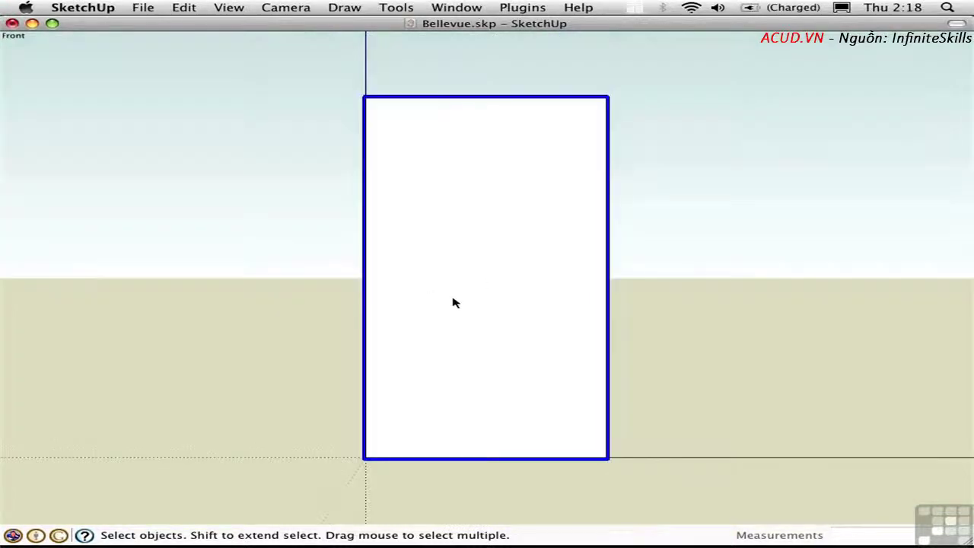
middle_click_drag(453, 298, 297, 328)
middle_click_drag(632, 322, 191, 330)
middle_click_drag(582, 320, 698, 330)
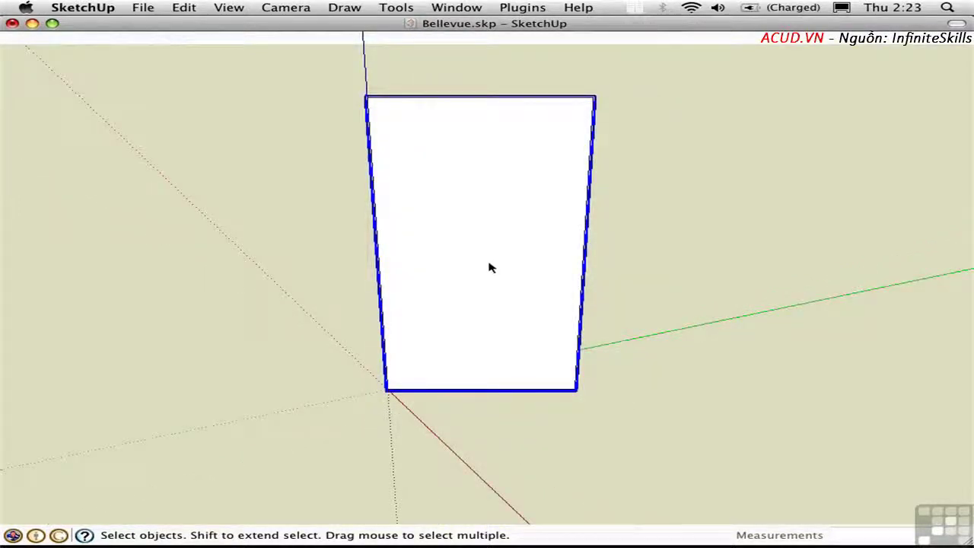
right_click(490, 267)
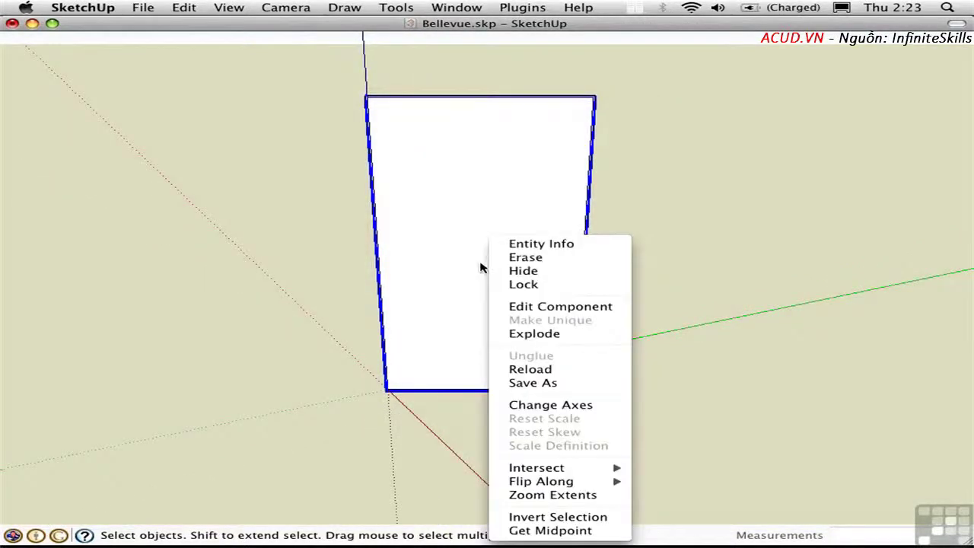
left_click(522, 405)
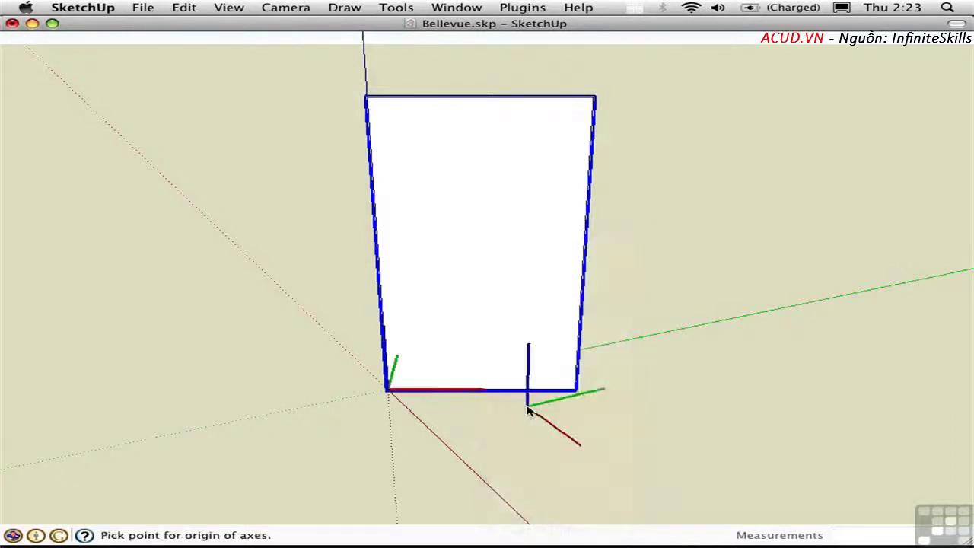
left_click(483, 391)
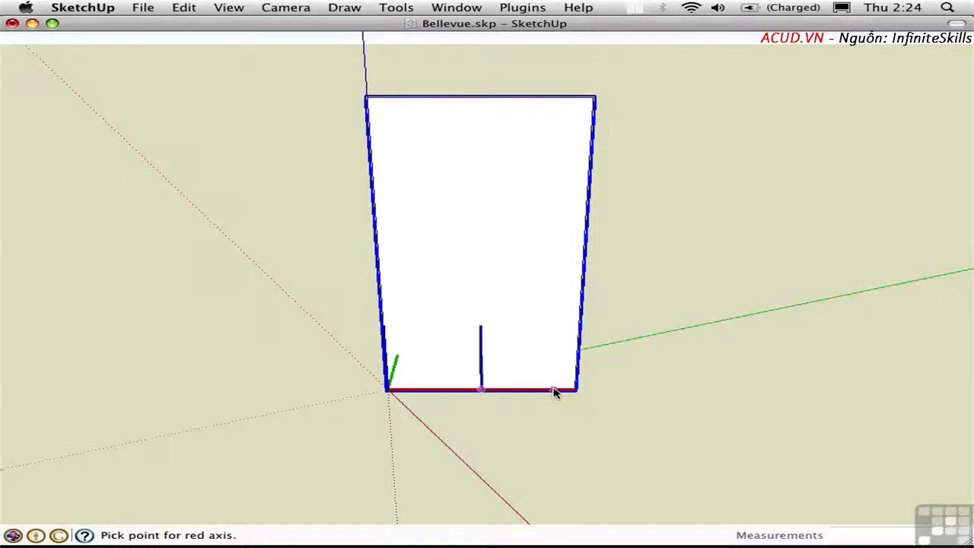
left_click(553, 391)
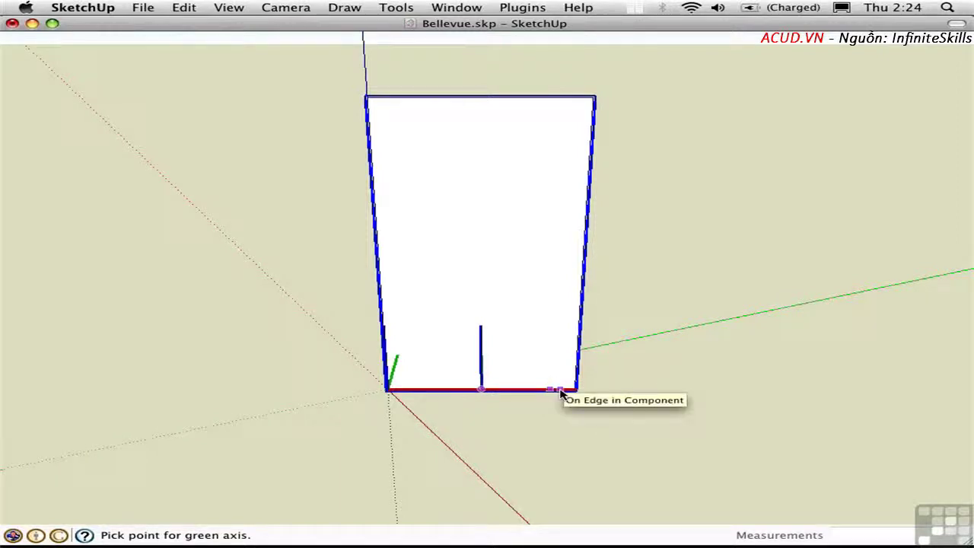
key("space")
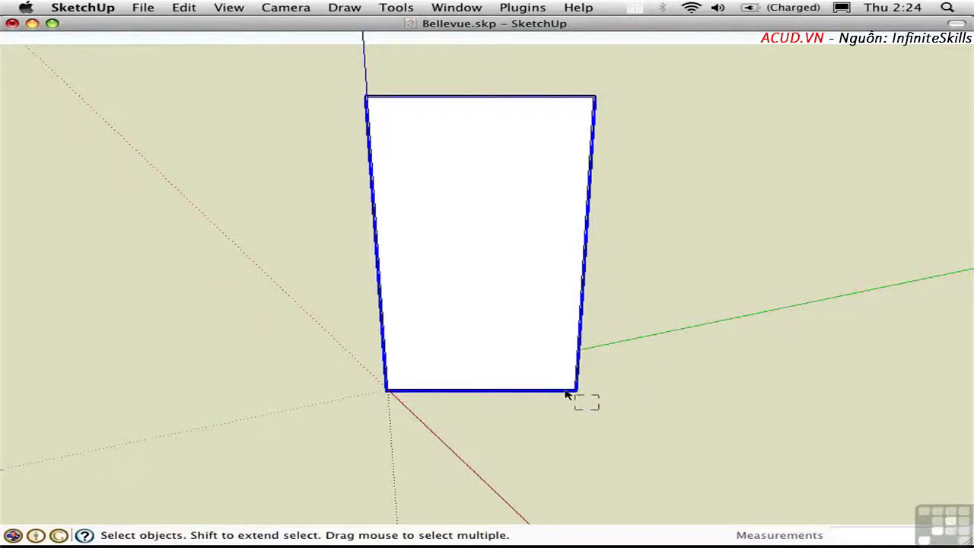
- Delete the existing Person rectangle and place a new instance of the Person component at the origin
key("Delete")
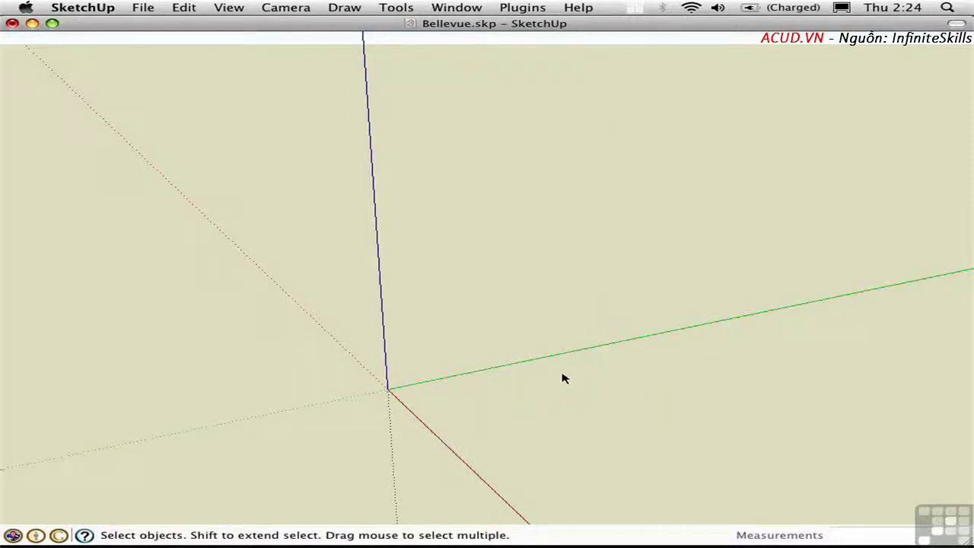
left_click(456, 8)
left_click(511, 114)
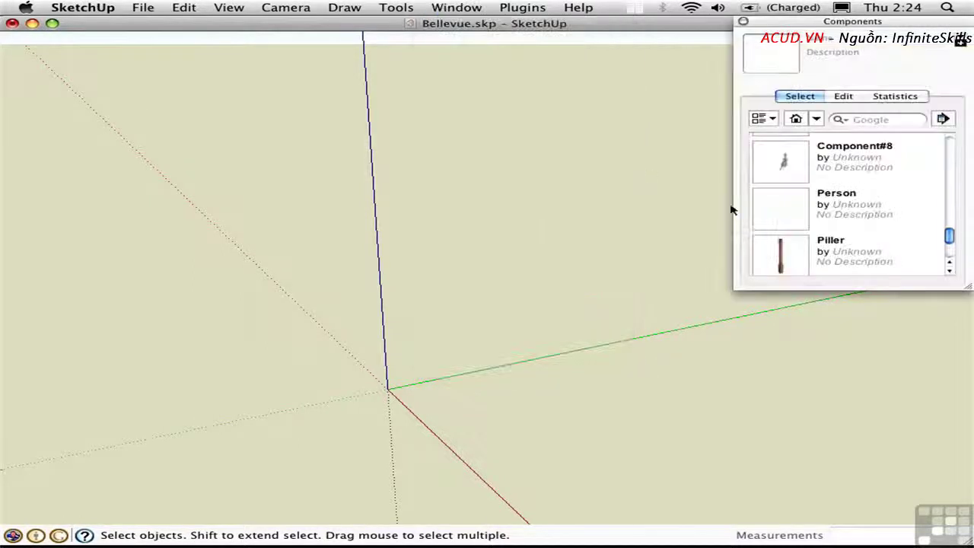
left_click(791, 213)
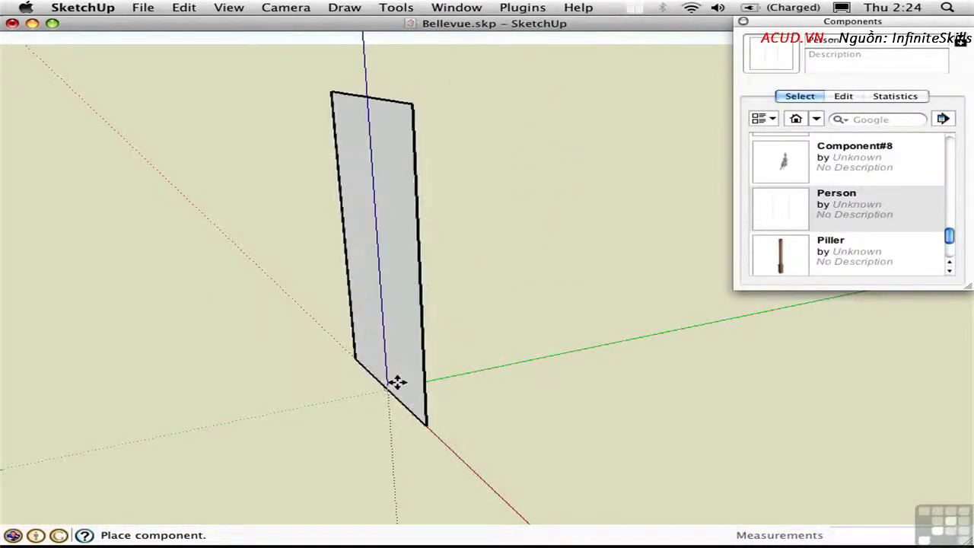
left_click(387, 390)
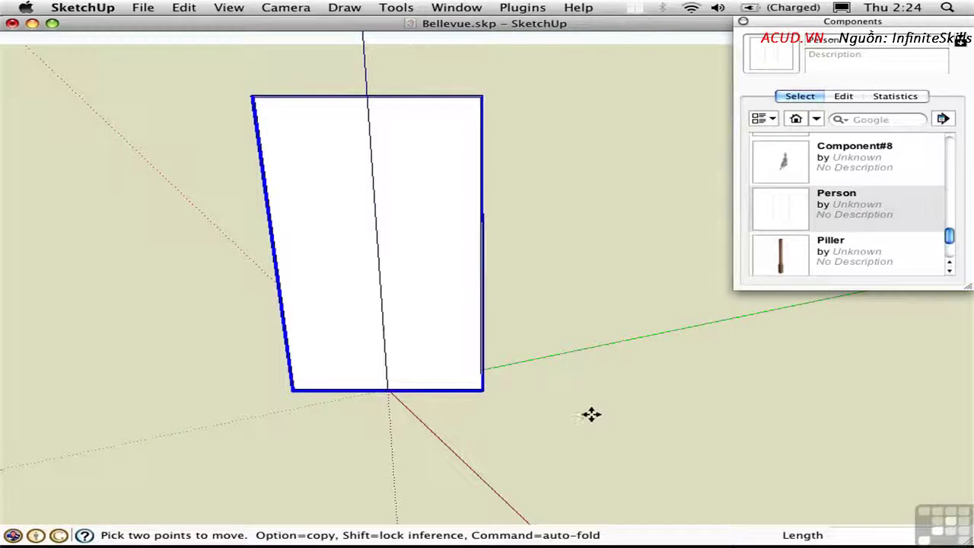
- Delete the Person component instance standing at the origin
key("space")
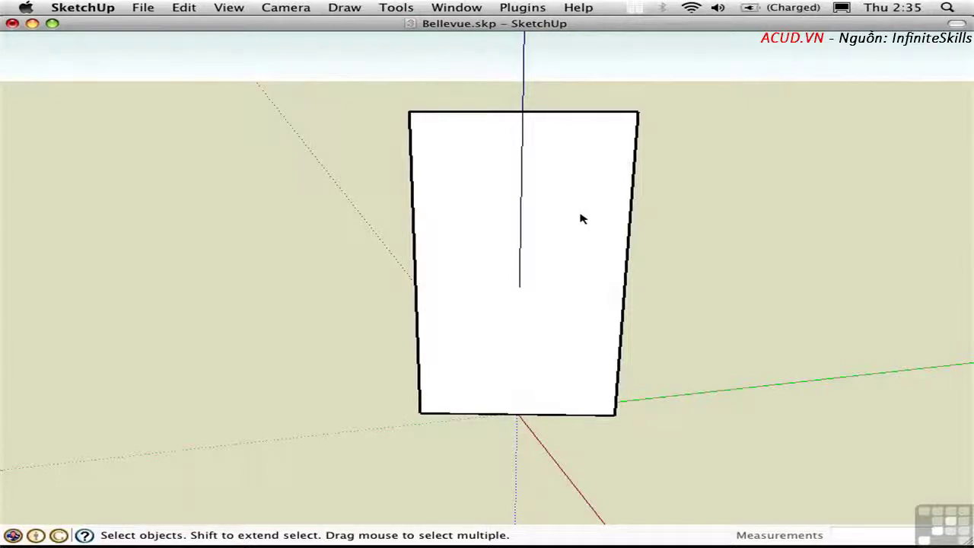
left_click(587, 234)
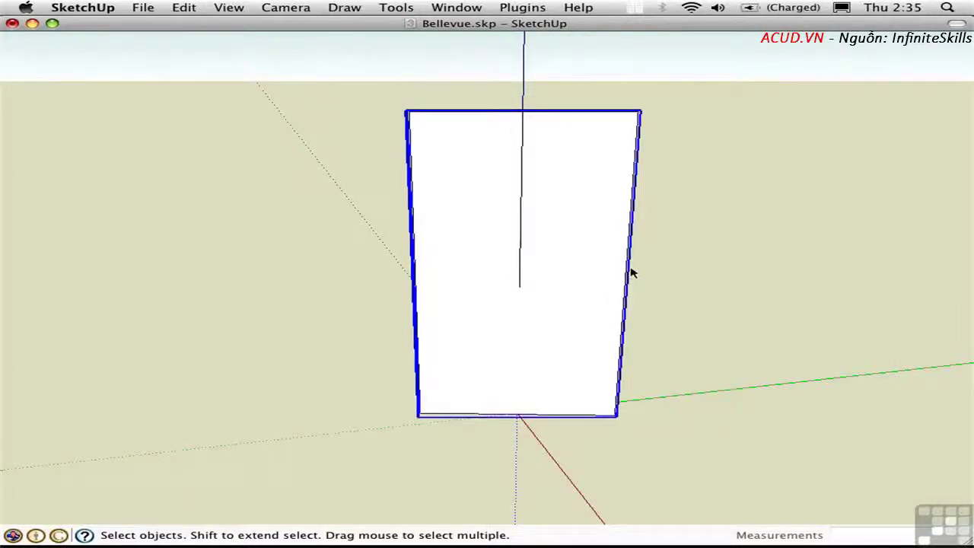
key("Delete")
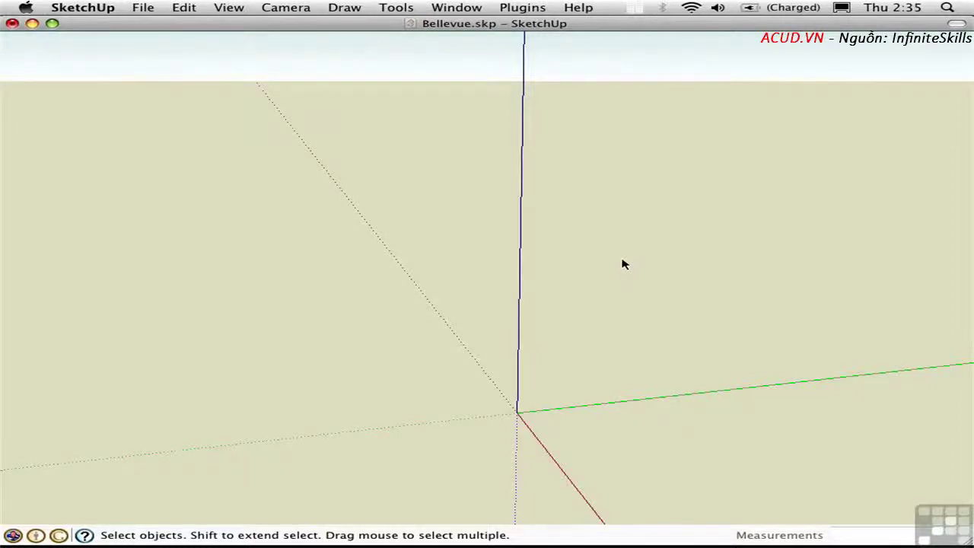
- Switch to Photoshop and enable the layer mask on Layer 0 of the cropped Business woman.psd to hide the background
key("super+Tab")
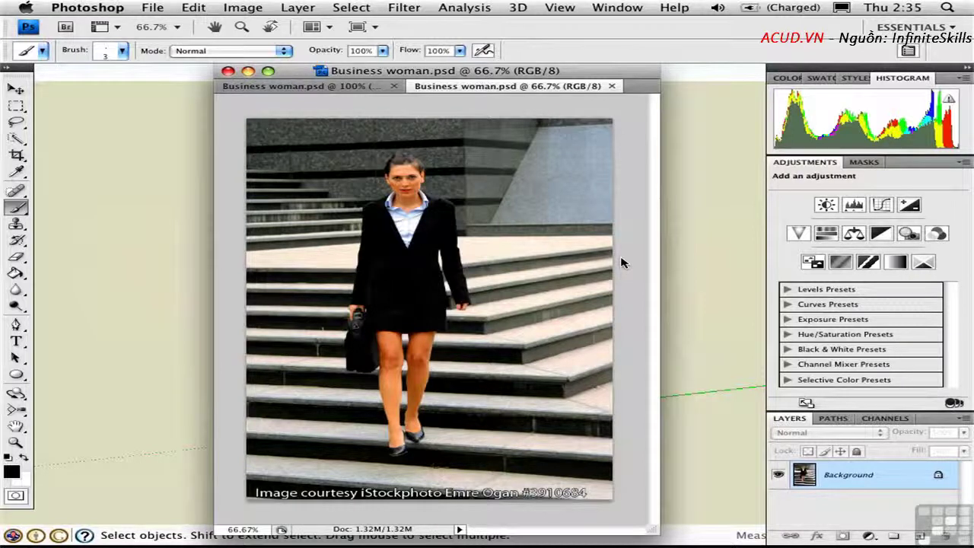
left_click(296, 86)
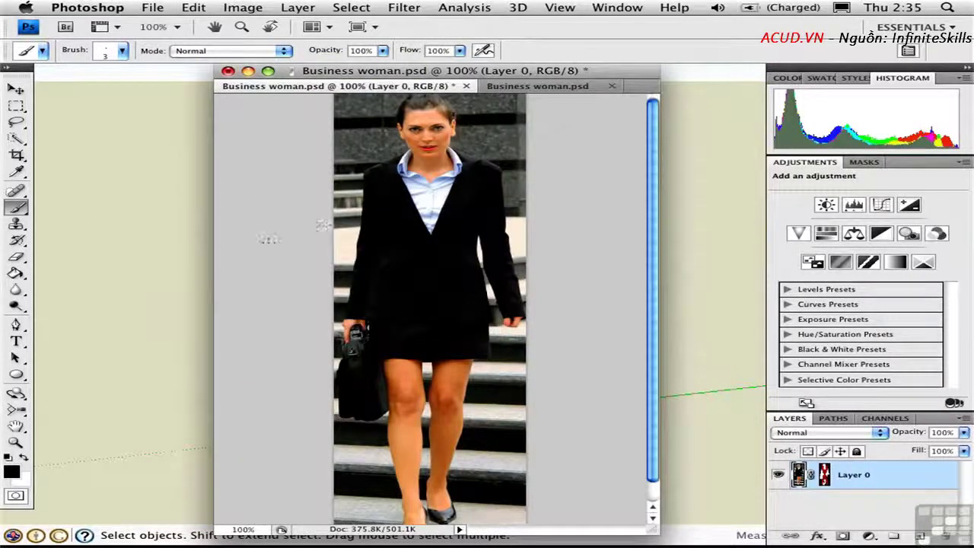
left_click(824, 481, "shift")
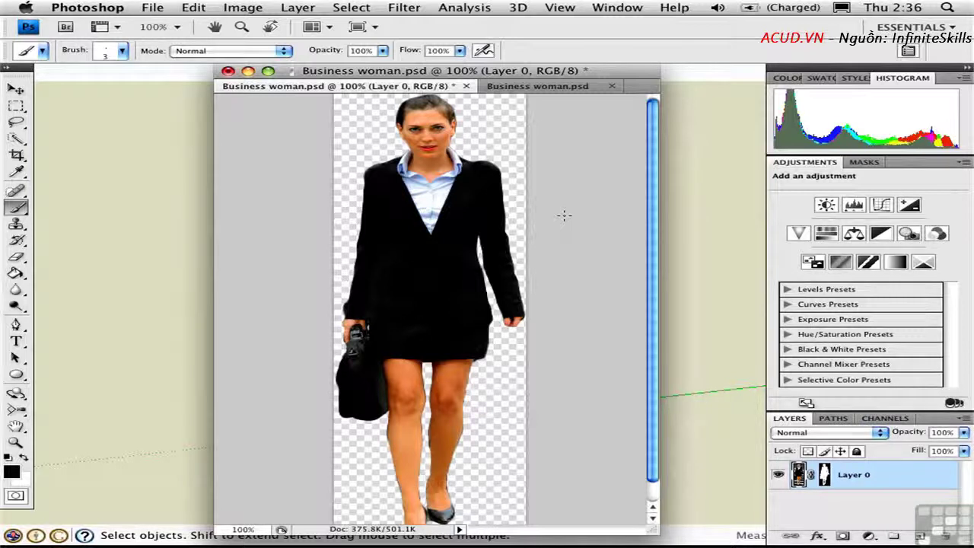
- Switch to SketchUp and draw a 3' by 6' upright rectangle from the origin in the front view
key("super+Tab")
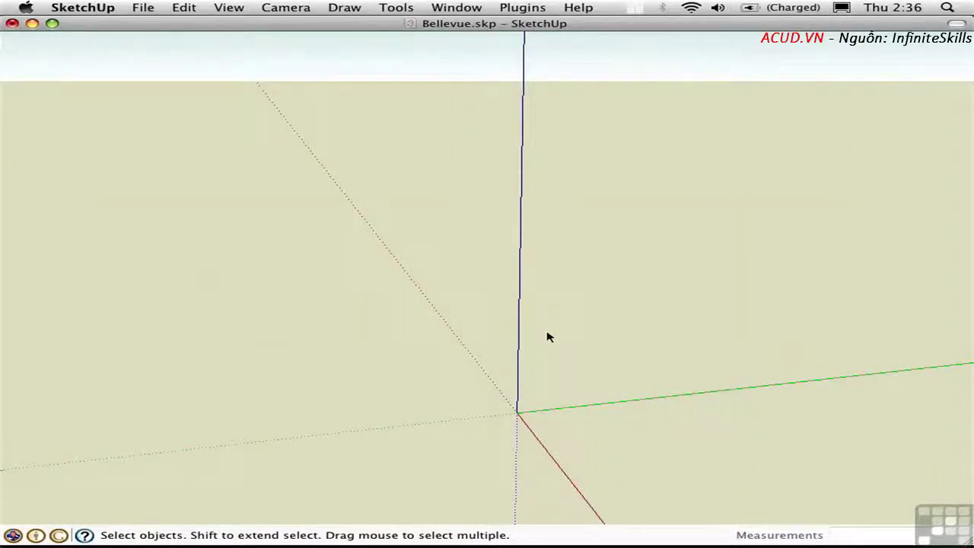
key("super+3")
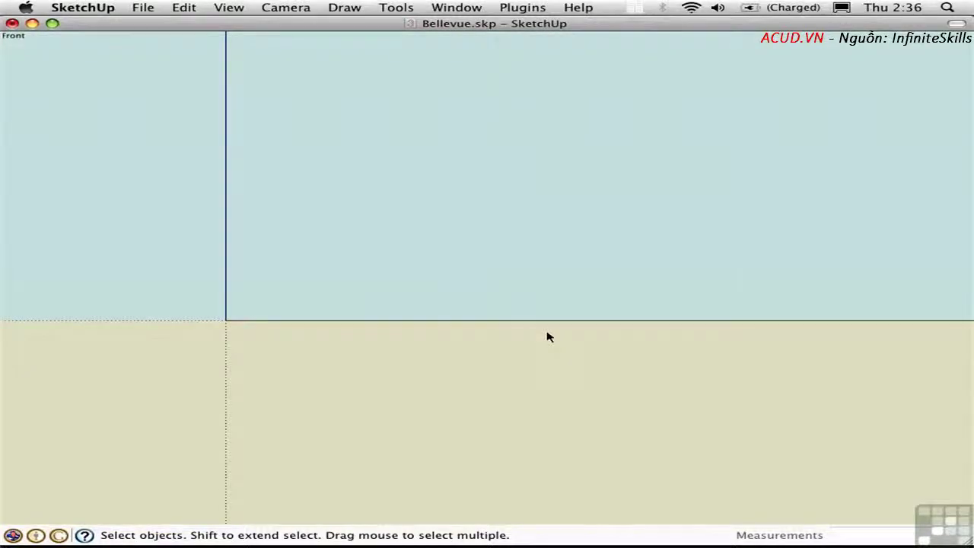
key("r")
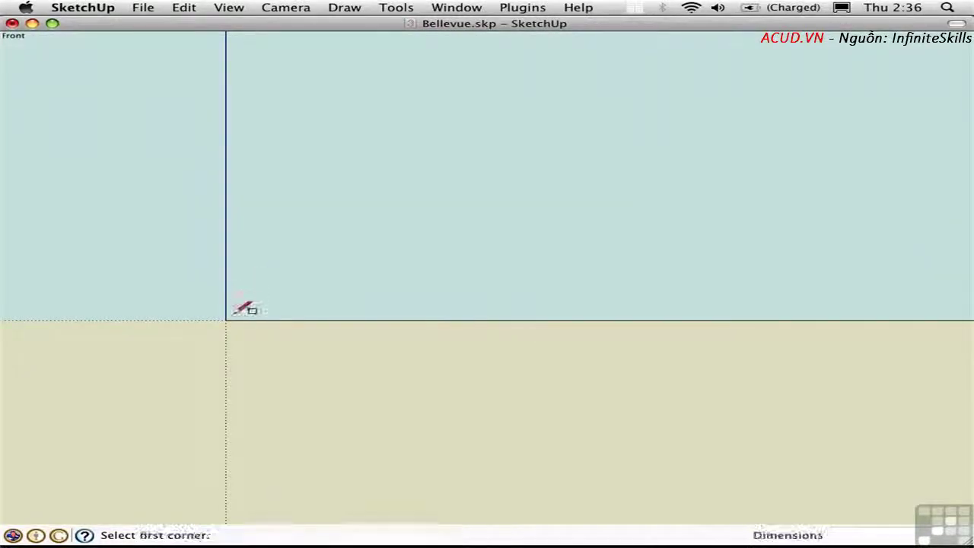
left_click(225, 321)
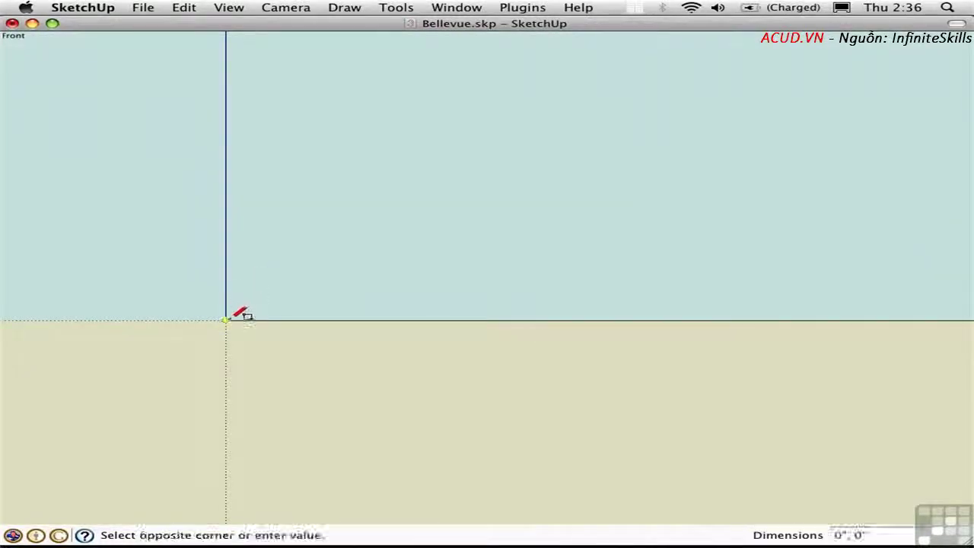
left_click(343, 188)
type("3',")
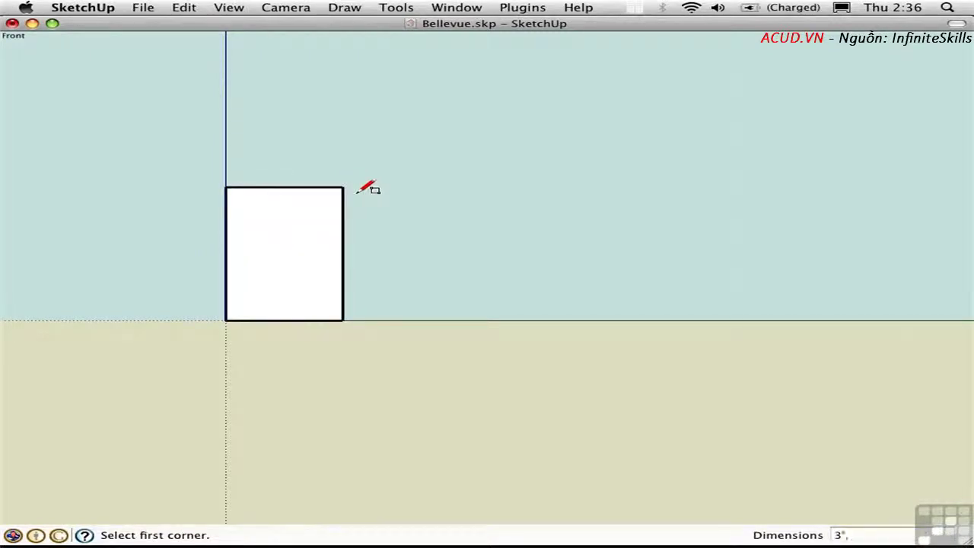
type("6'")
key("Return")
key("super+shift+e")
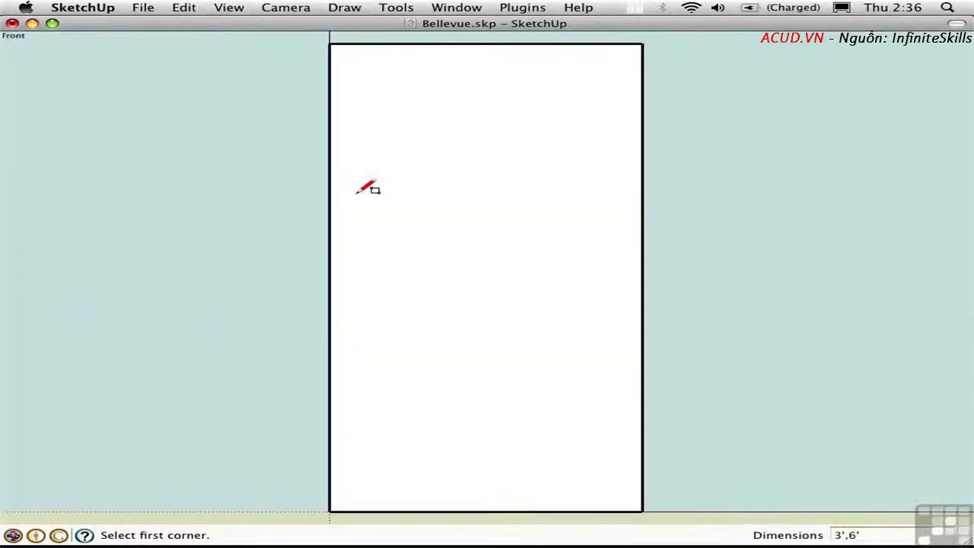
key("space")
- Create a new texture in Colors In Model from the desktop file Business woman.psd, accepting its default name and size
key("b")
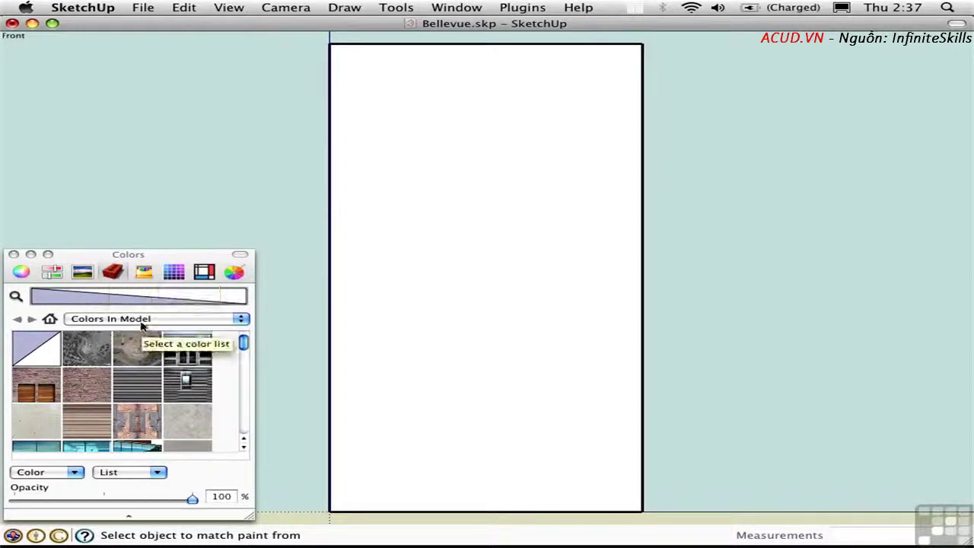
right_click(220, 372)
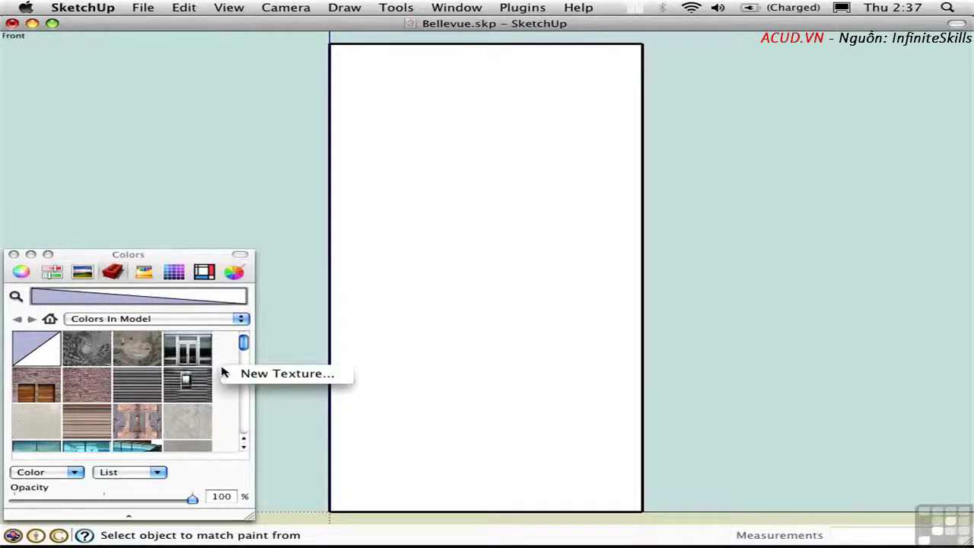
left_click(251, 374)
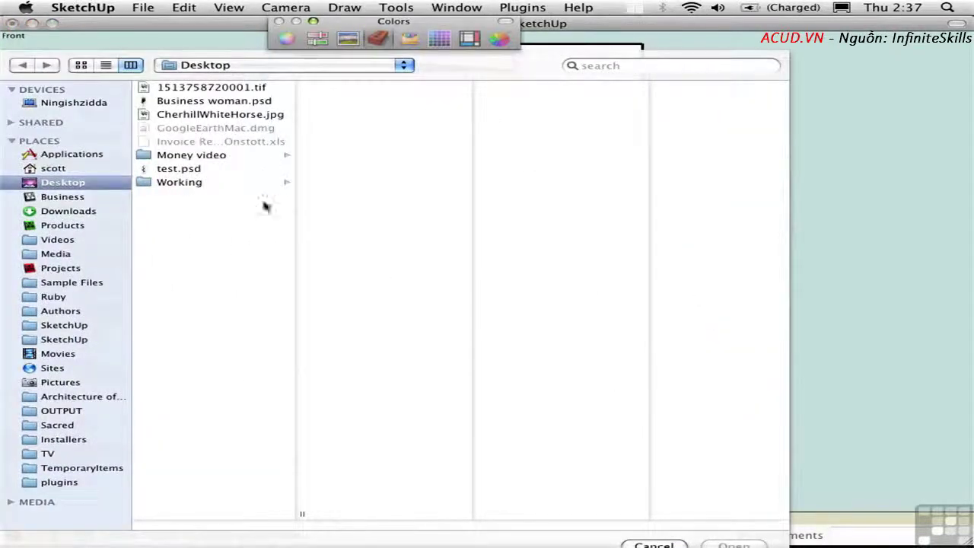
left_click(210, 102)
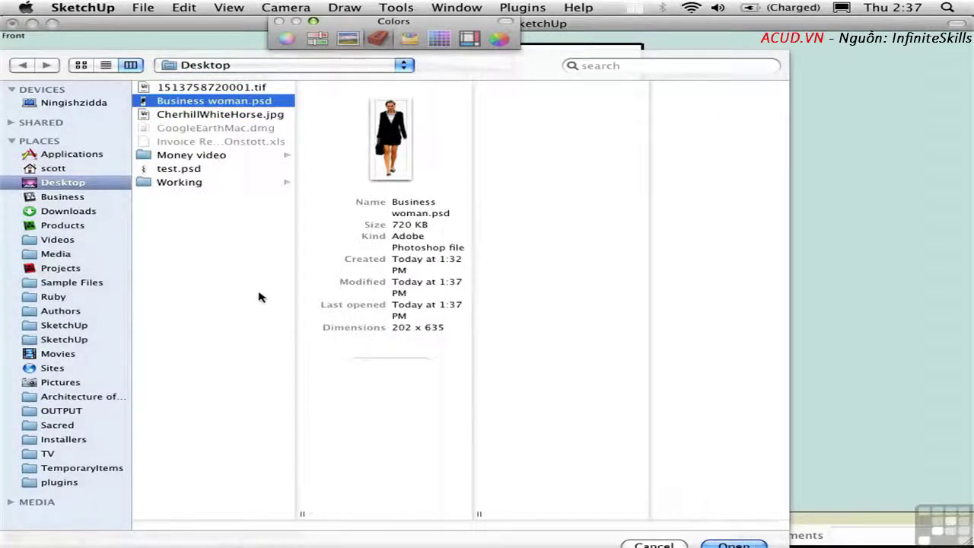
left_click(730, 543)
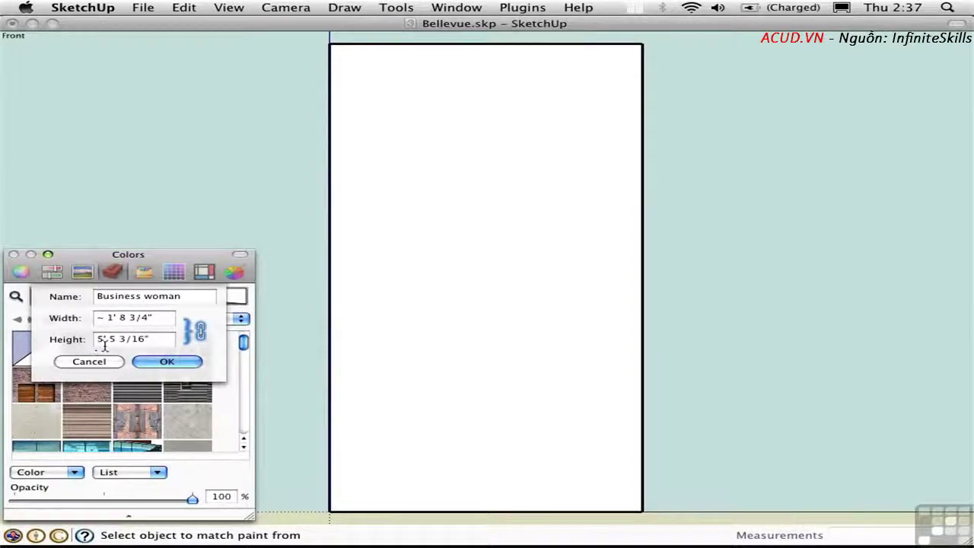
left_click(172, 362)
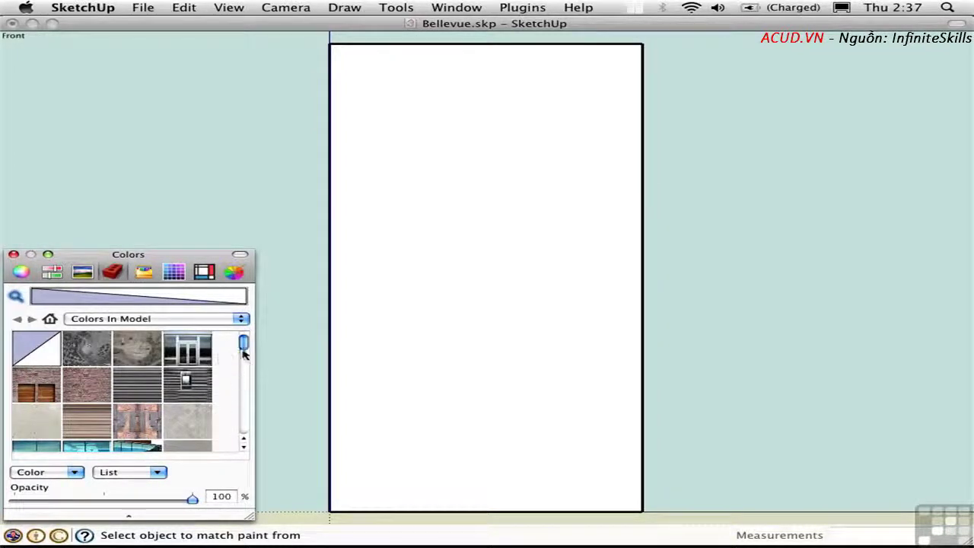
- Paint the rectangle's face with the Business woman texture from the model's colors
scroll(244, 365, "down", 5)
scroll(252, 421, "down", 5)
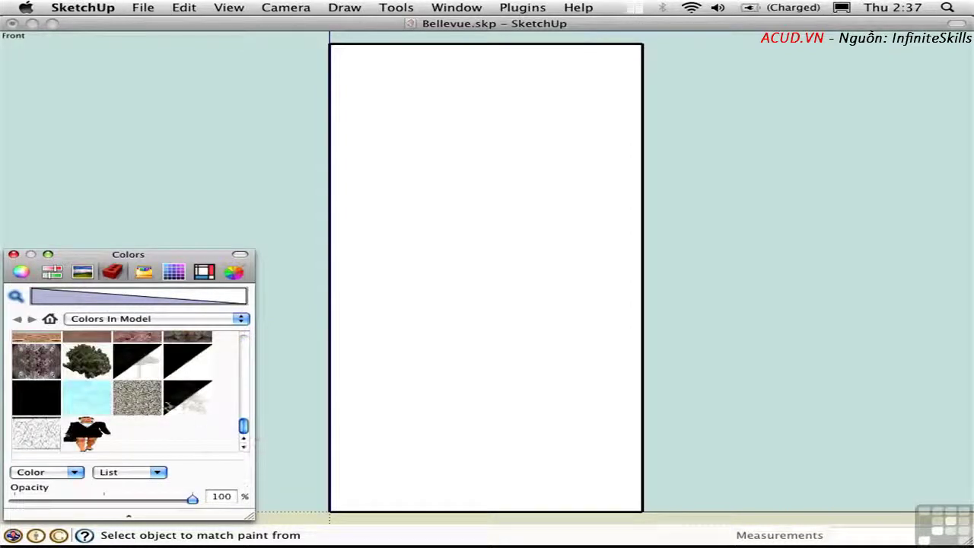
left_click(88, 435)
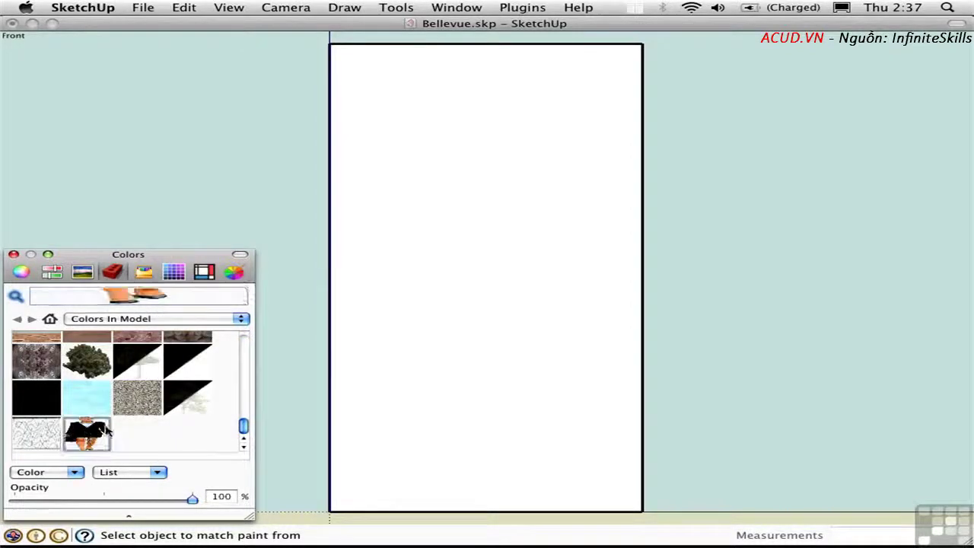
left_click(458, 296)
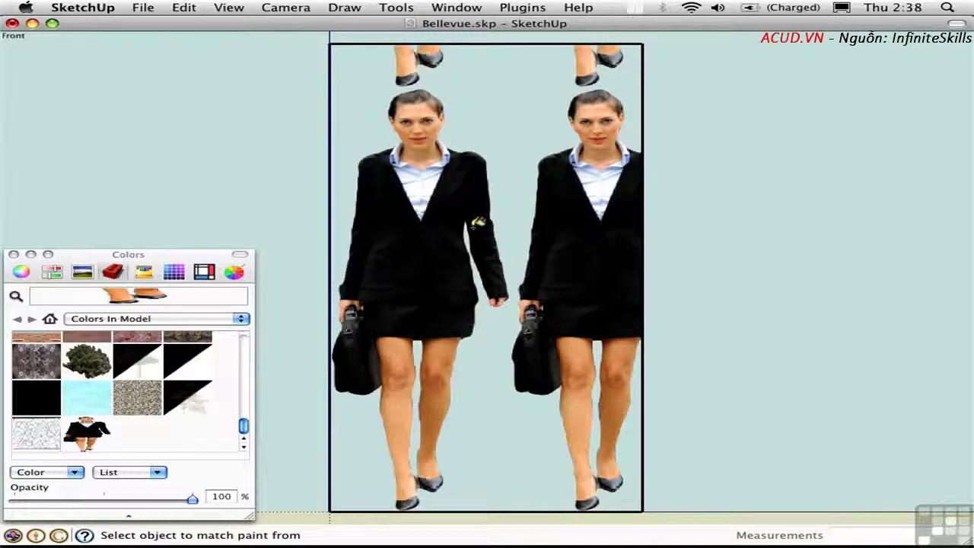
- Move the rectangle's right edge inward about 1' 3" to crop away the repeated second woman
key("space")
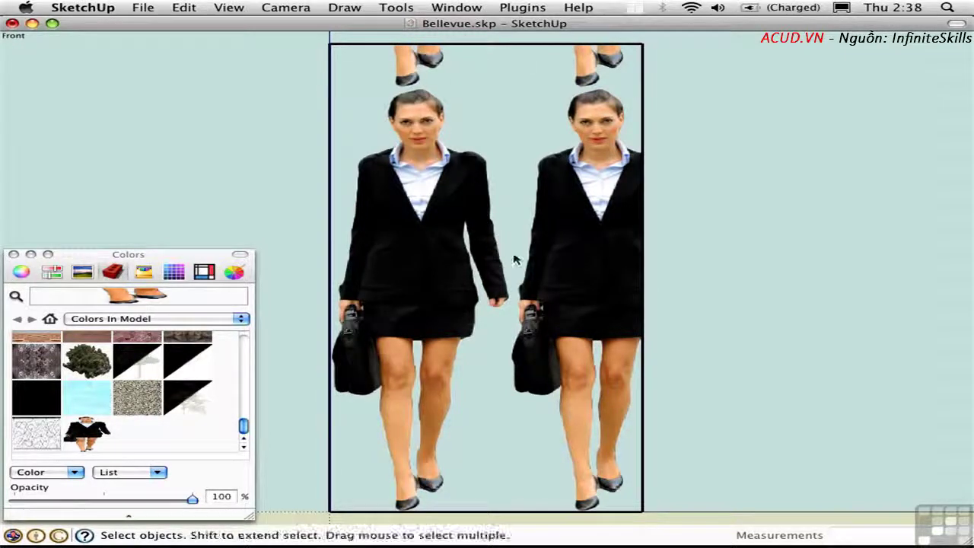
left_click(644, 302)
key("m")
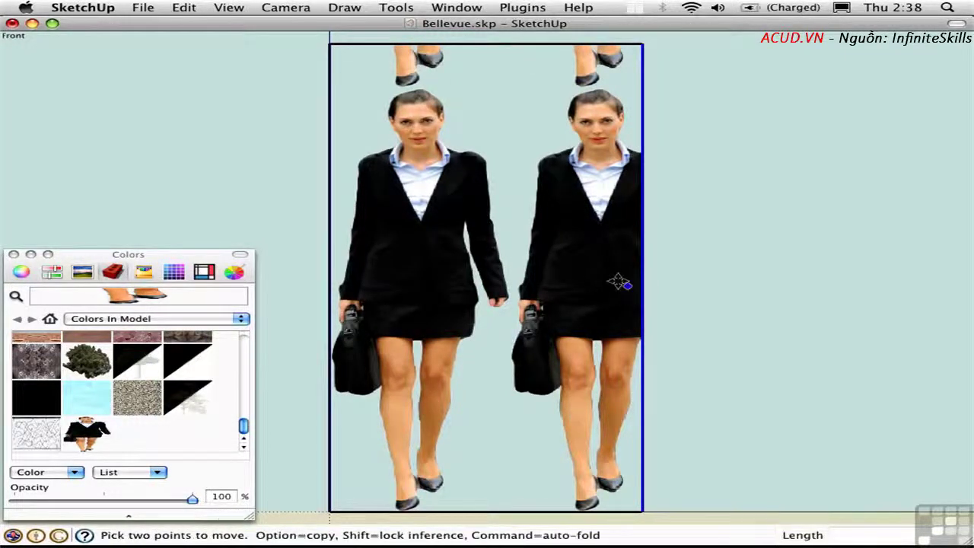
left_click(608, 274)
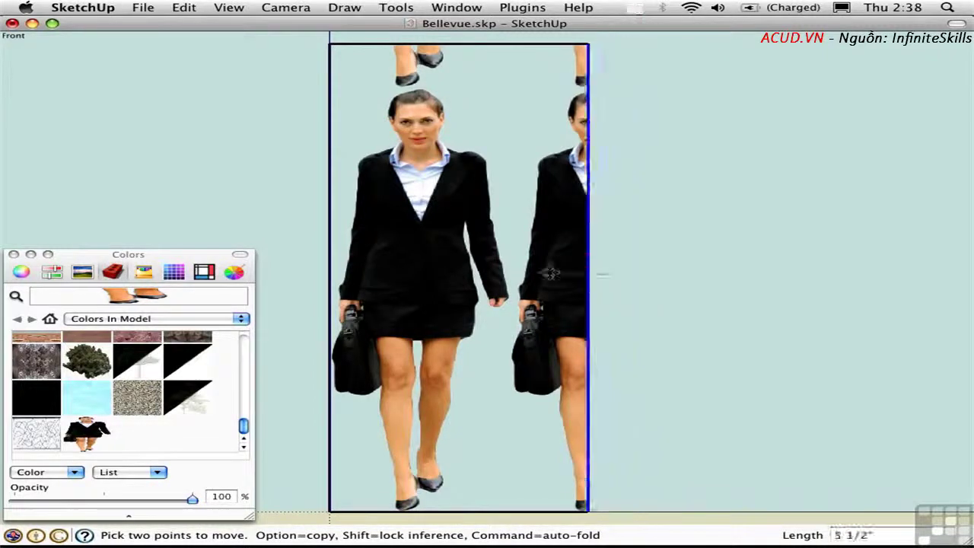
left_click(481, 268)
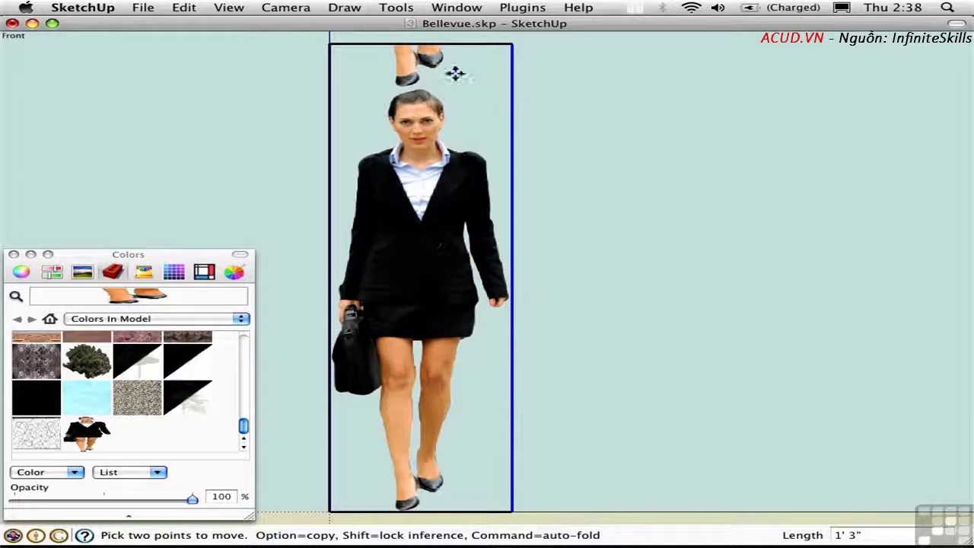
key("space")
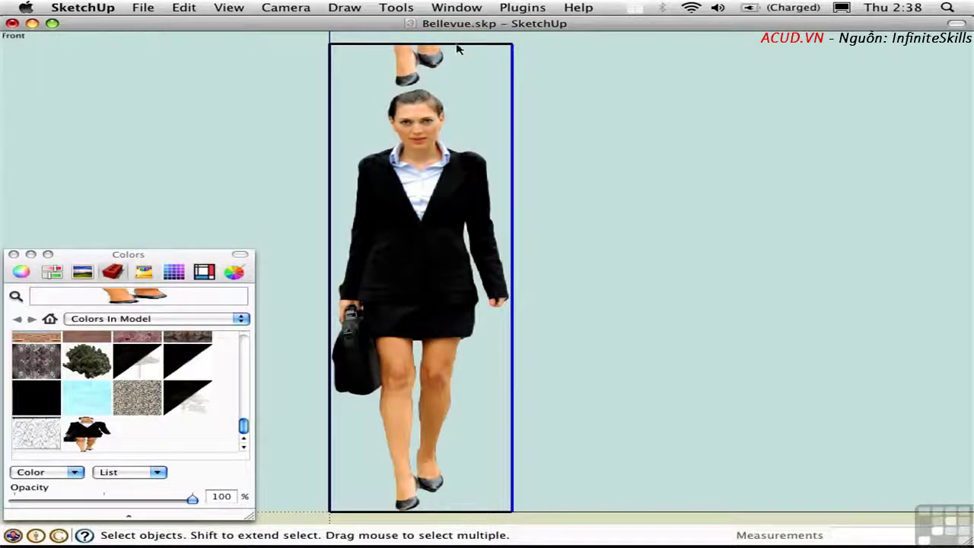
- Move the rectangle's top edge down about 6 1/2" to just above the woman's head, and clear the selection
left_click(457, 49)
key("m")
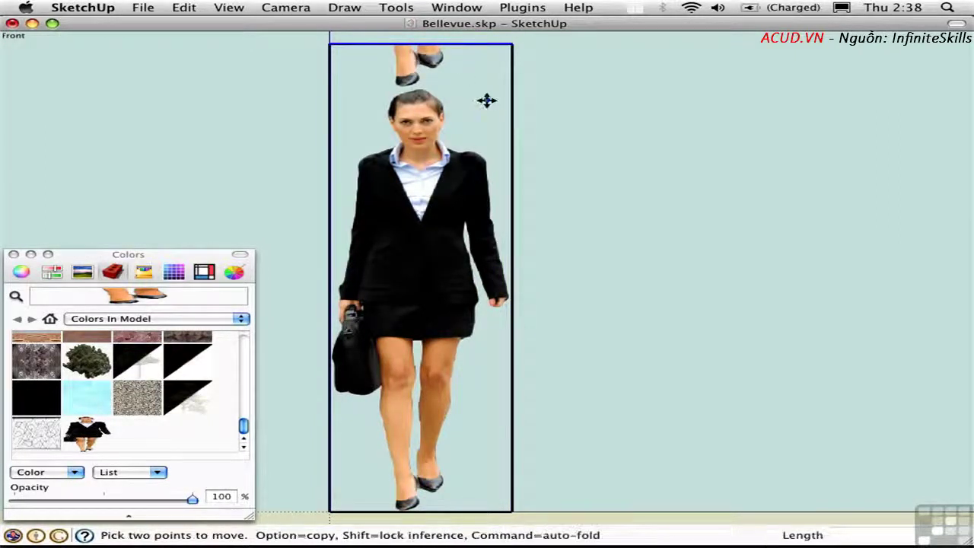
left_click(483, 101)
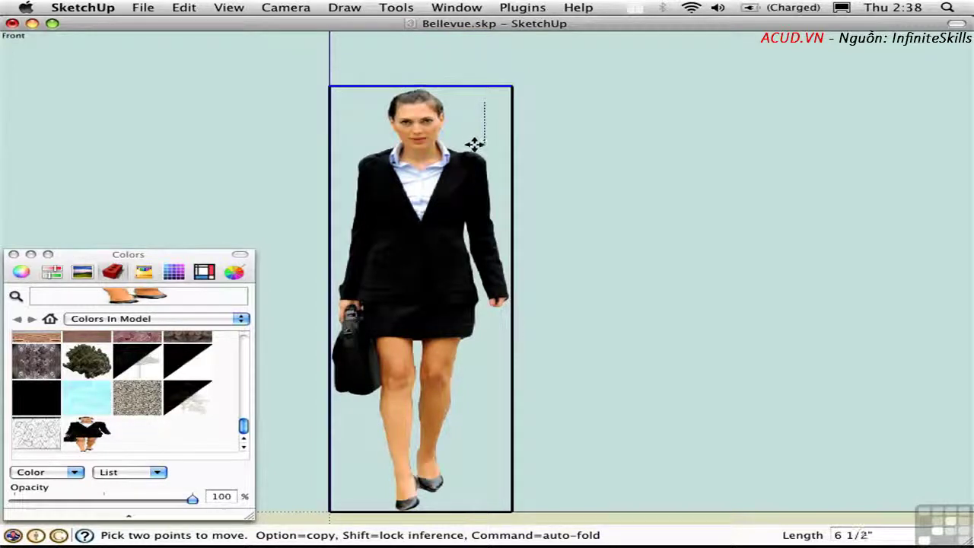
left_click(471, 144)
key("space")
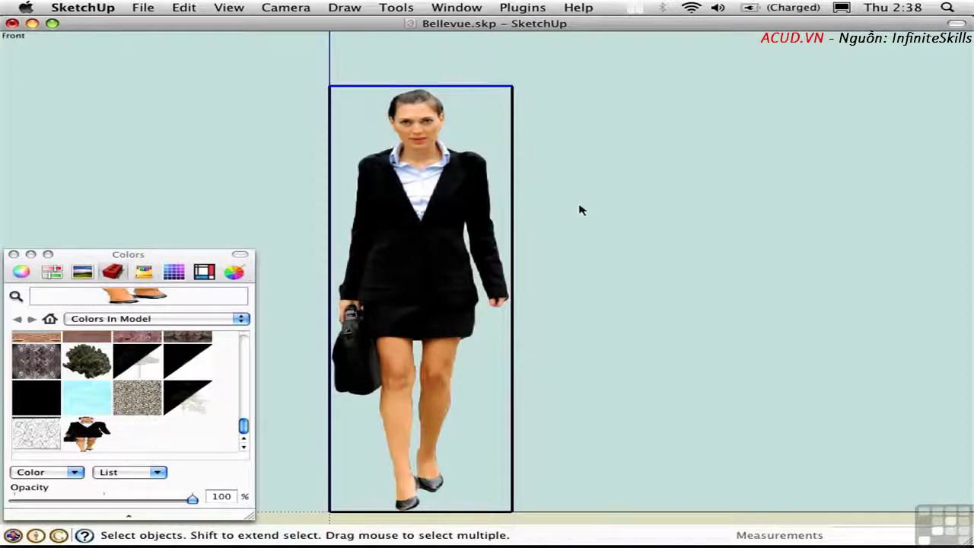
left_click(580, 210)
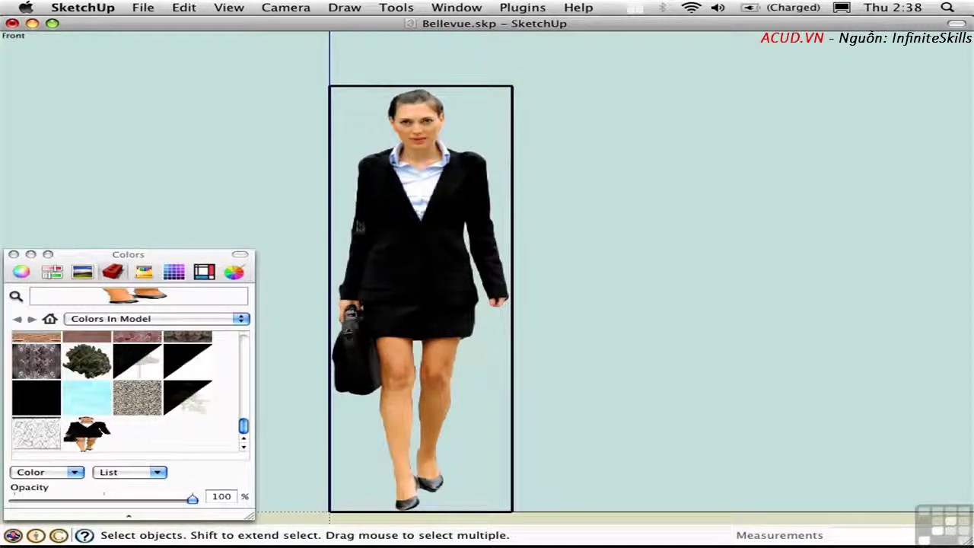
- Hide the four border edges of the woman rectangle without hiding its face, and close the Colors window
left_click(437, 200)
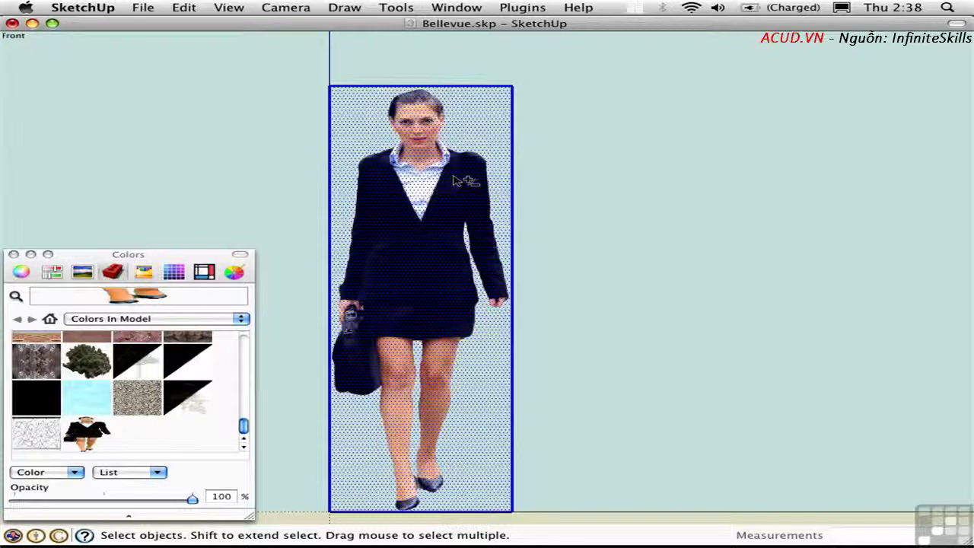
left_click(425, 202, "shift")
left_click(424, 209, "shift")
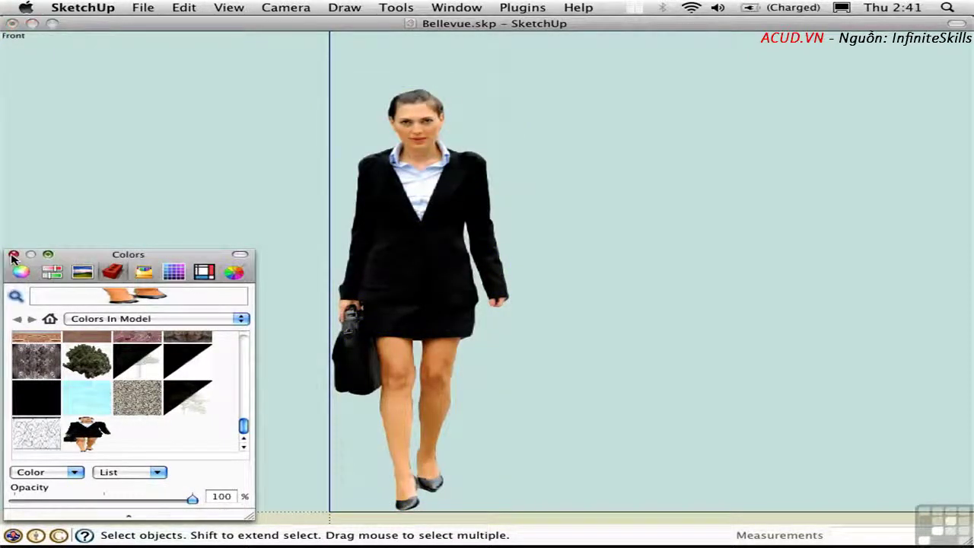
left_click(12, 255)
- Set up a new component from the woman's face and hidden edges, named Woman, with Always face camera enabled
left_click(421, 260)
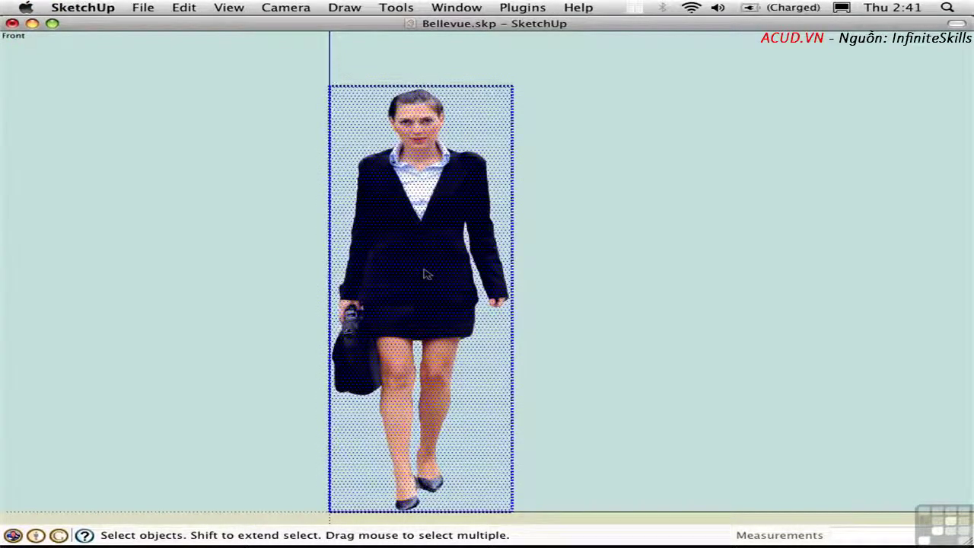
key("g")
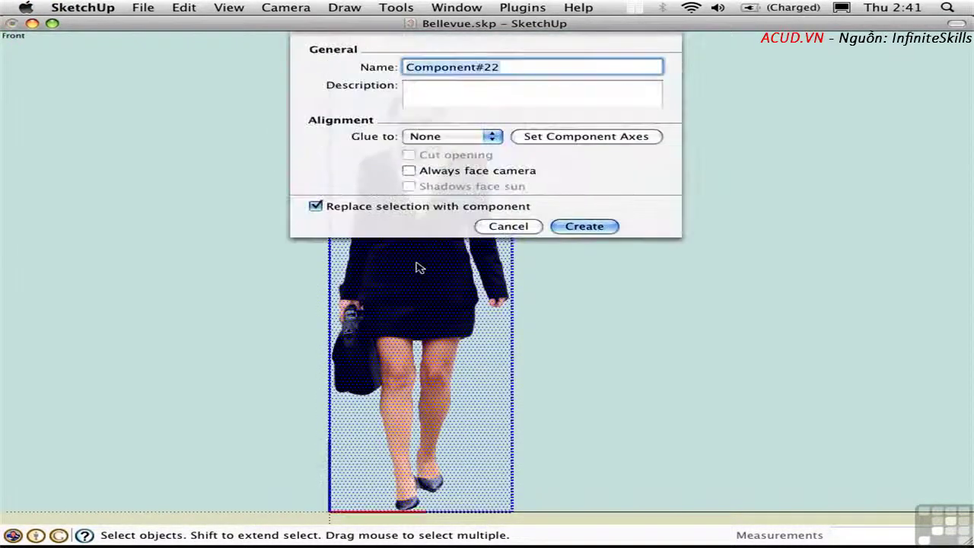
type("Wo")
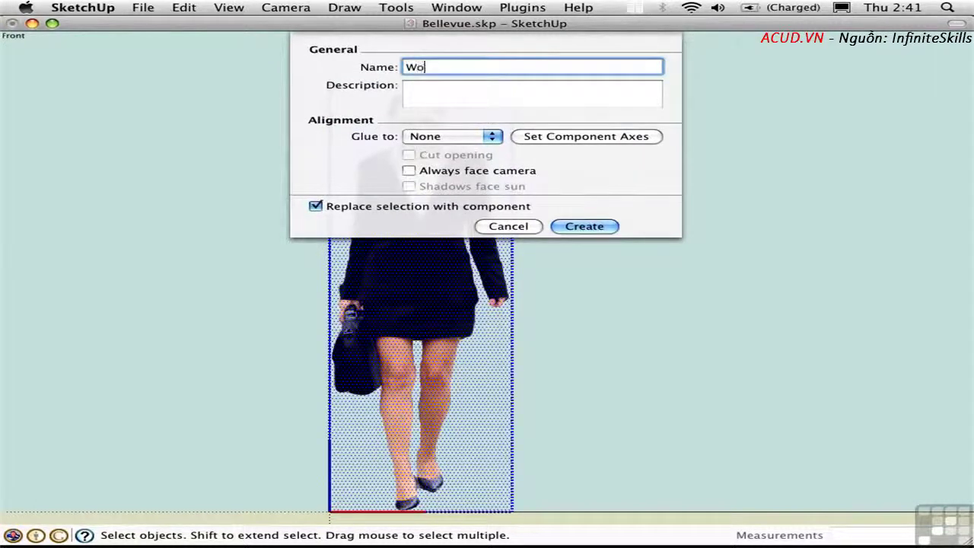
type("man")
left_click(430, 172)
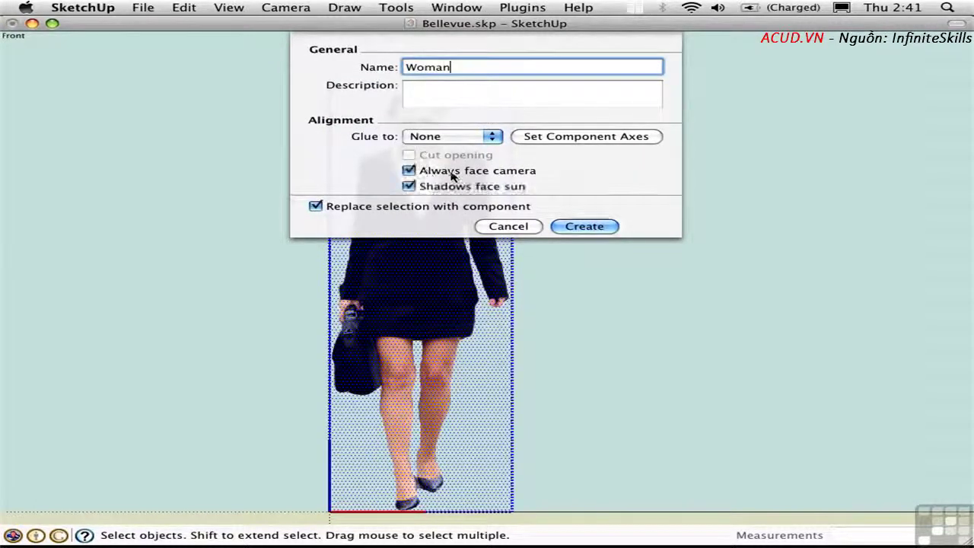
- Set the Woman component's axes origin at the bottom edge's midpoint, red axis along that edge and green axis perpendicular to the face
left_click(588, 137)
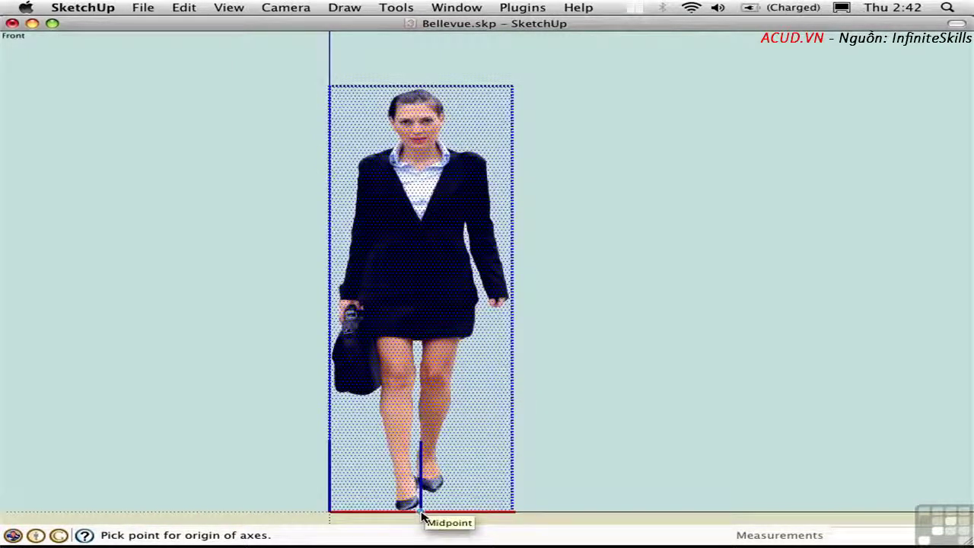
left_click(420, 511)
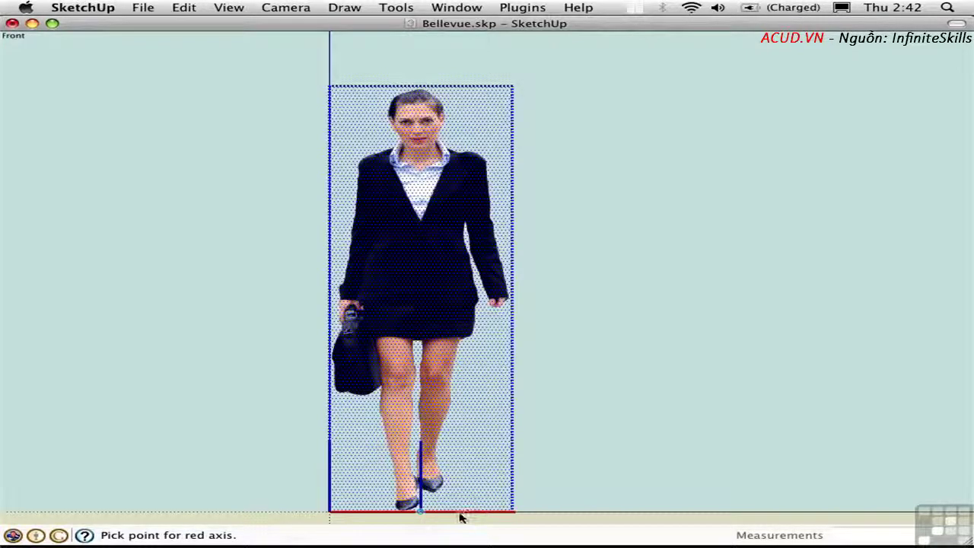
left_click(462, 513)
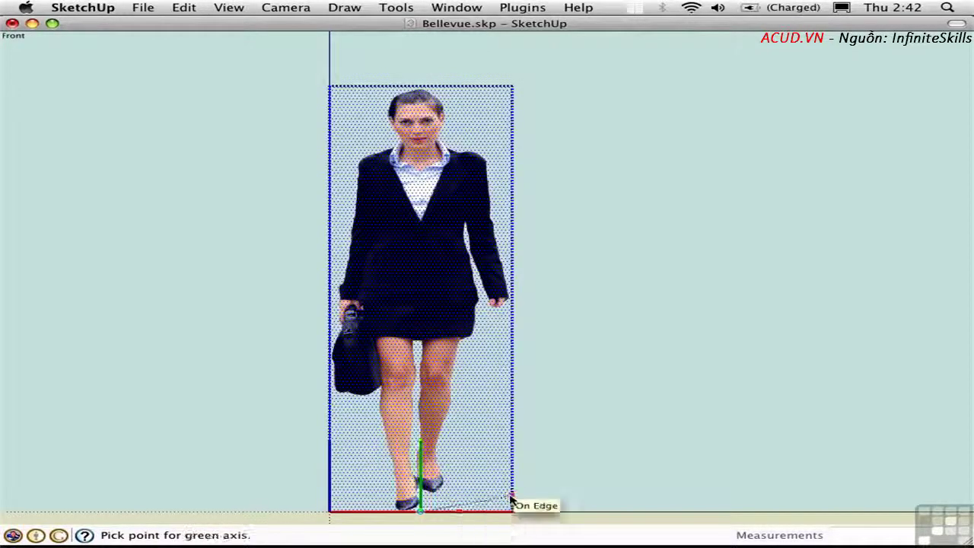
middle_click_drag(567, 413, 367, 472)
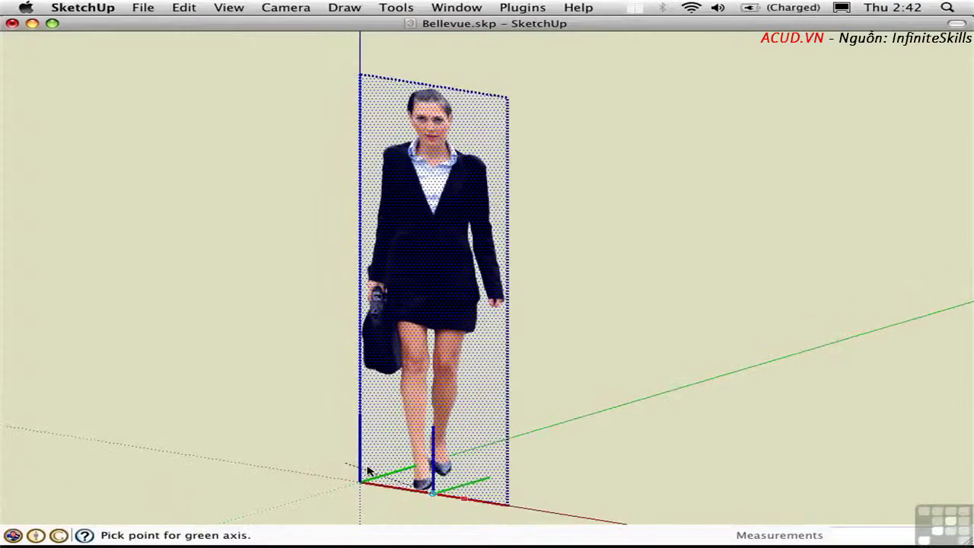
left_click(574, 456)
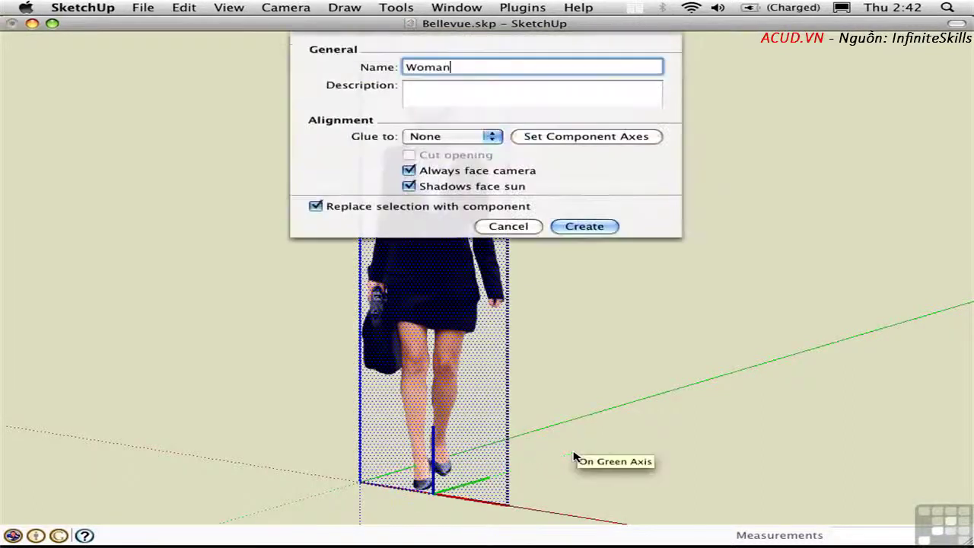
- Create the Woman component with these settings and delete its instance from the model
left_click(580, 226)
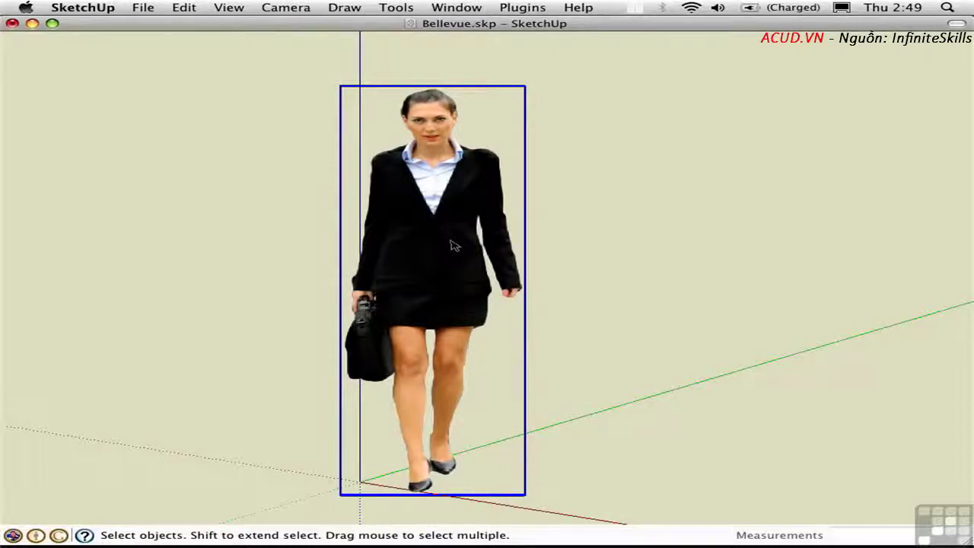
key("Delete")
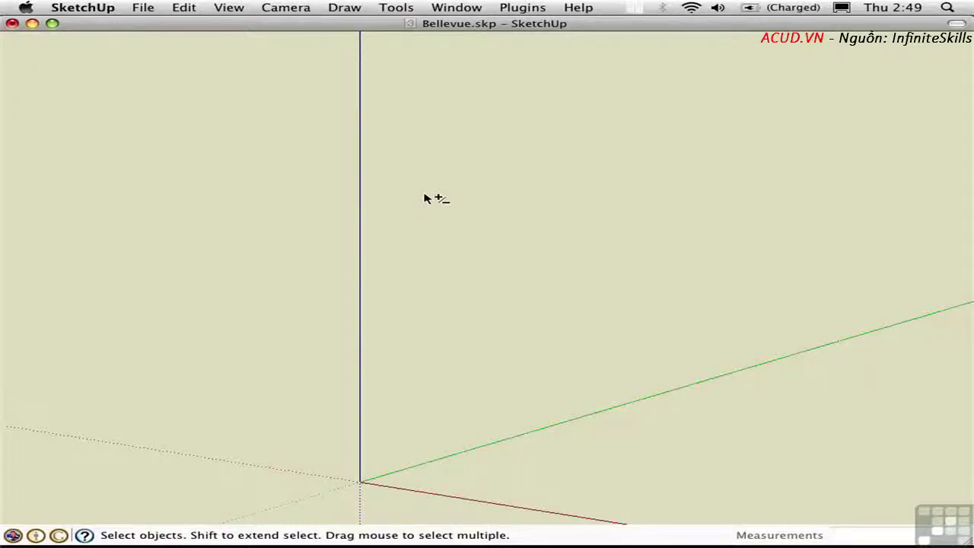
- Place the Woman component on the building's terrace near the railing and clear the selection
key("super+shift+e")
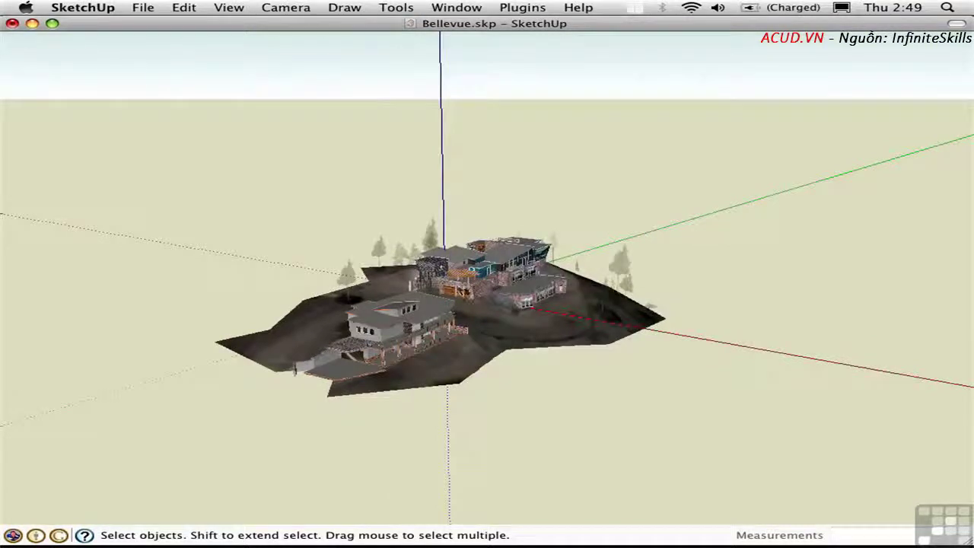
key("super+shift+w")
left_click_drag(507, 260, 578, 298)
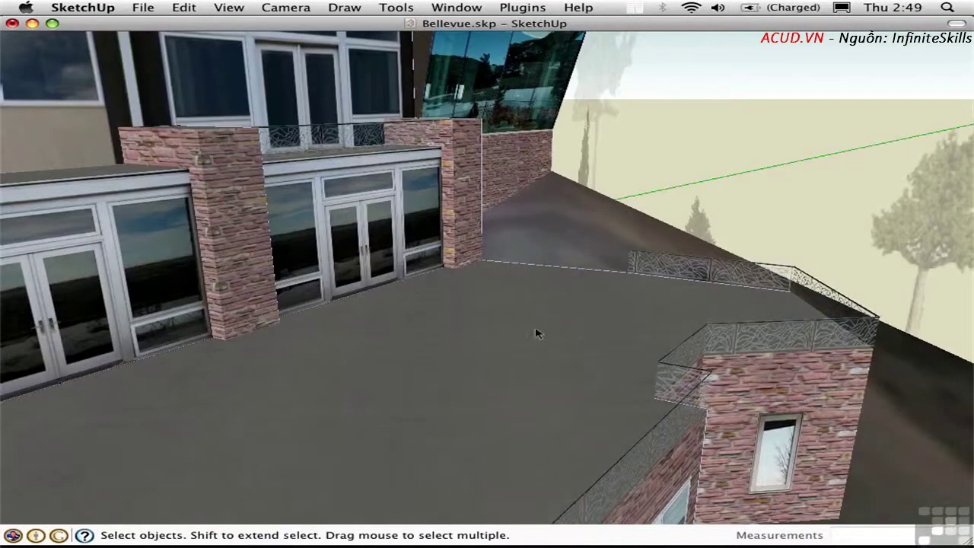
left_click(447, 8)
left_click(483, 110)
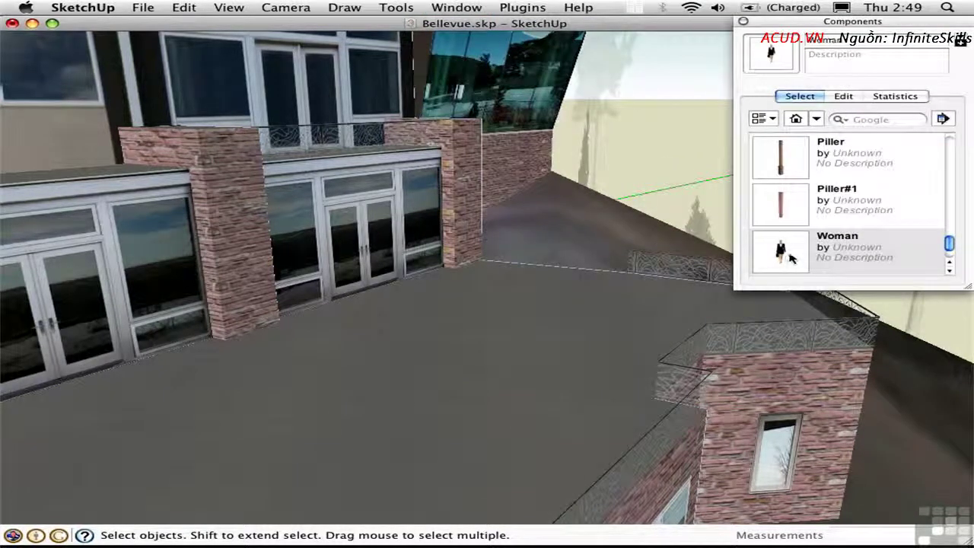
left_click(788, 257)
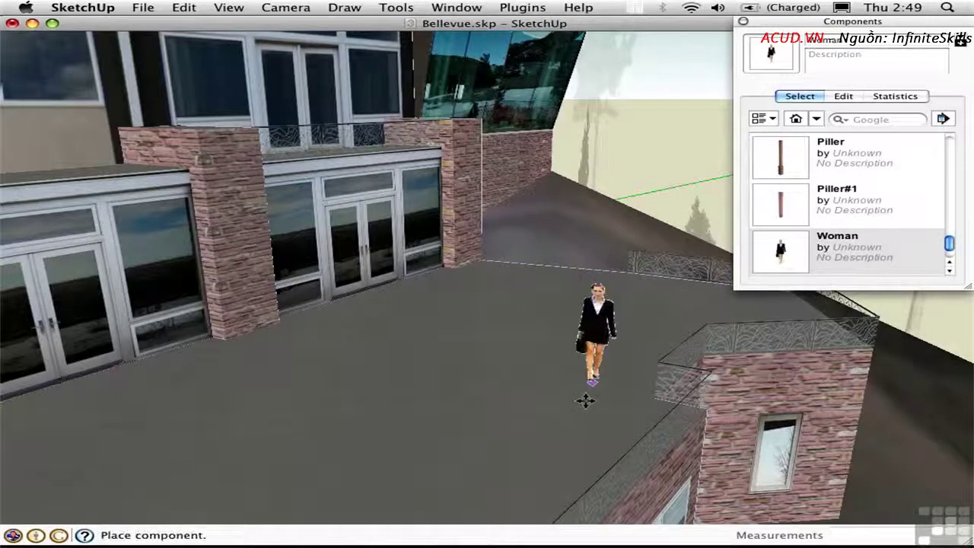
left_click(572, 441)
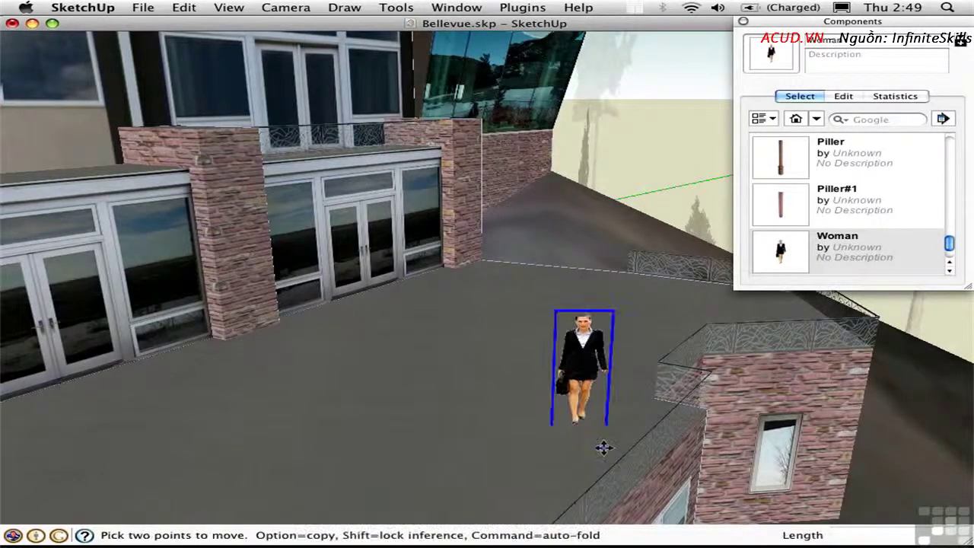
key("space")
left_click(602, 438)
- Orbit around the terrace to check whether the woman keeps facing the camera
middle_click_drag(678, 414, 335, 353)
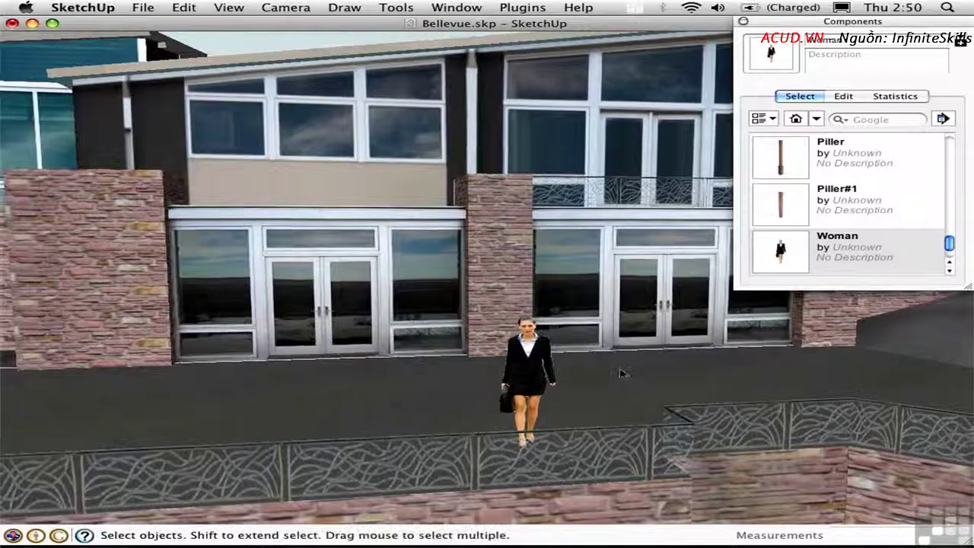
middle_click_drag(622, 372, 543, 358)
middle_click_drag(628, 369, 510, 371)
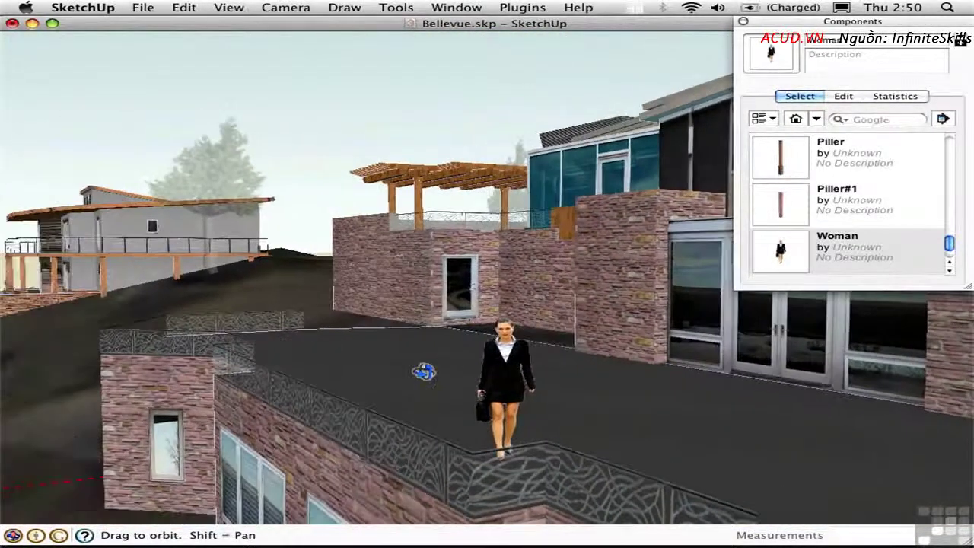
mouse_move(423, 372)
left_mouse_down()
mouse_move(363, 370)
mouse_move(428, 358)
left_mouse_up()
key("space")
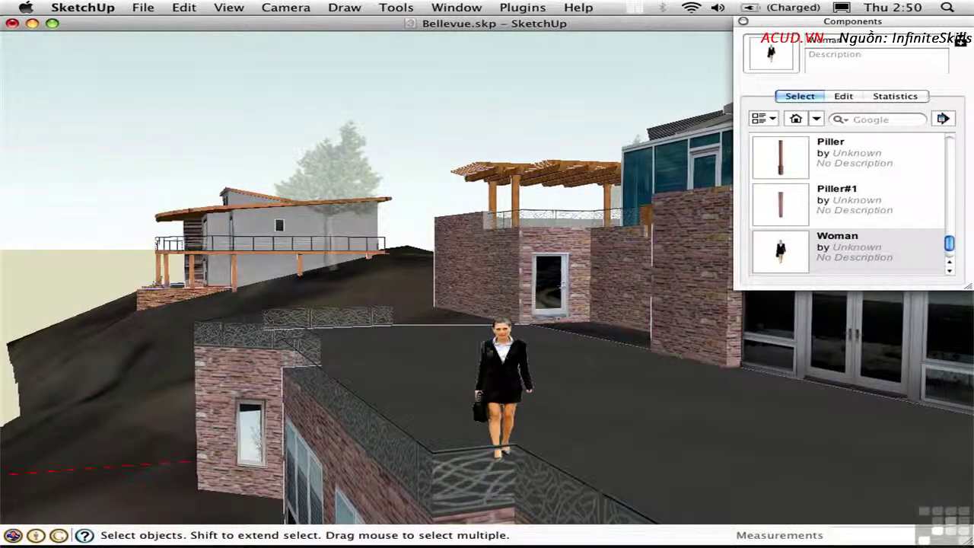
middle_click_drag(344, 348, 369, 362)
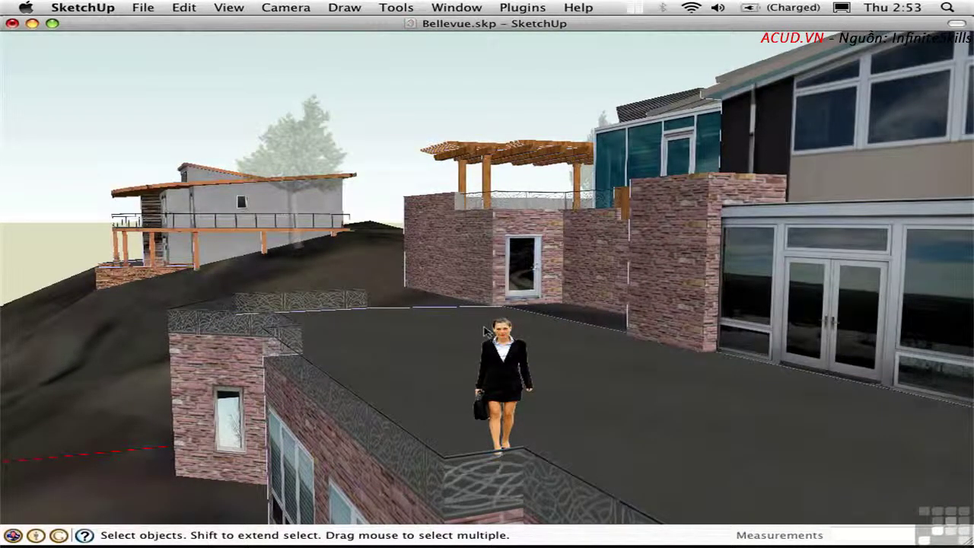
left_click(511, 356)
key("g")
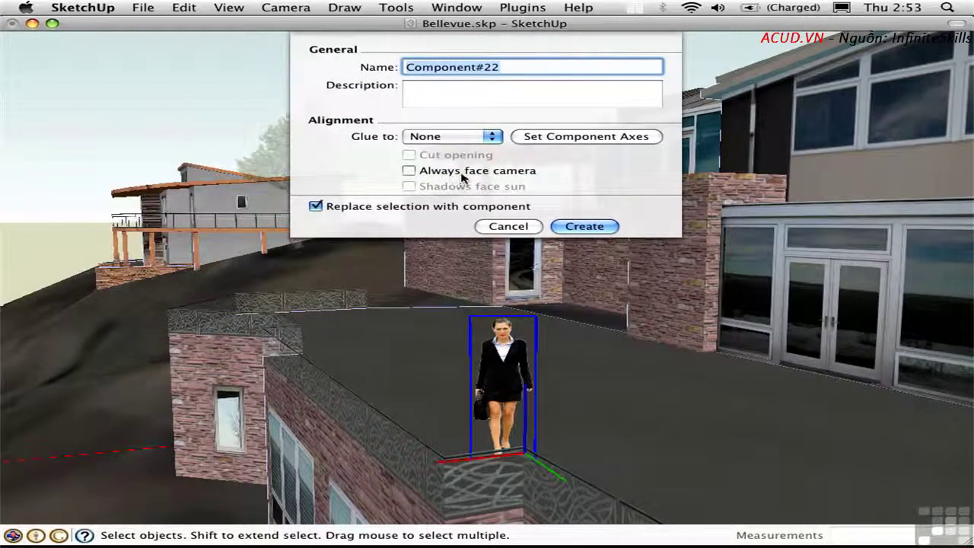
left_click(462, 174)
left_click(456, 186)
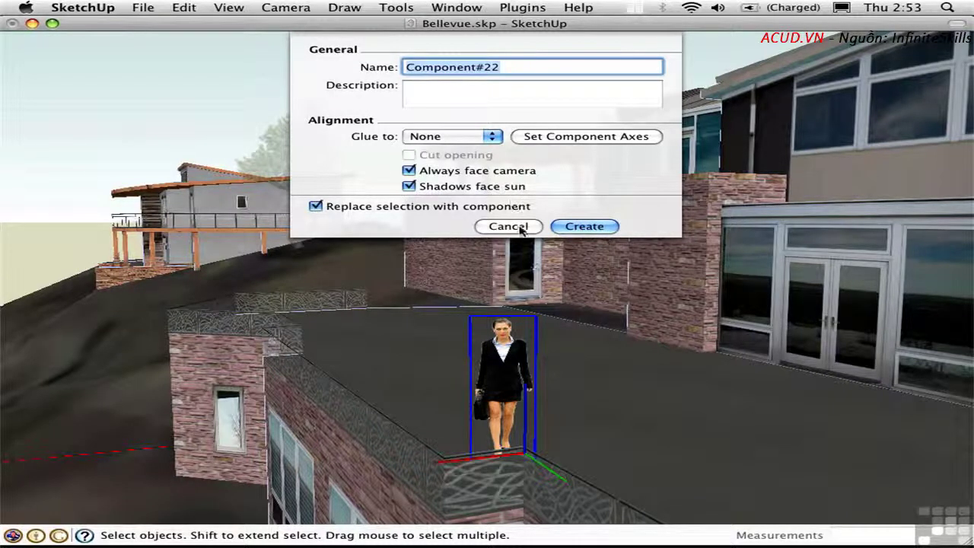
left_click(508, 226)
- Display shadows to examine the woman's shadow from several sides, and hide them again, closing the shadow settings
left_click(457, 8)
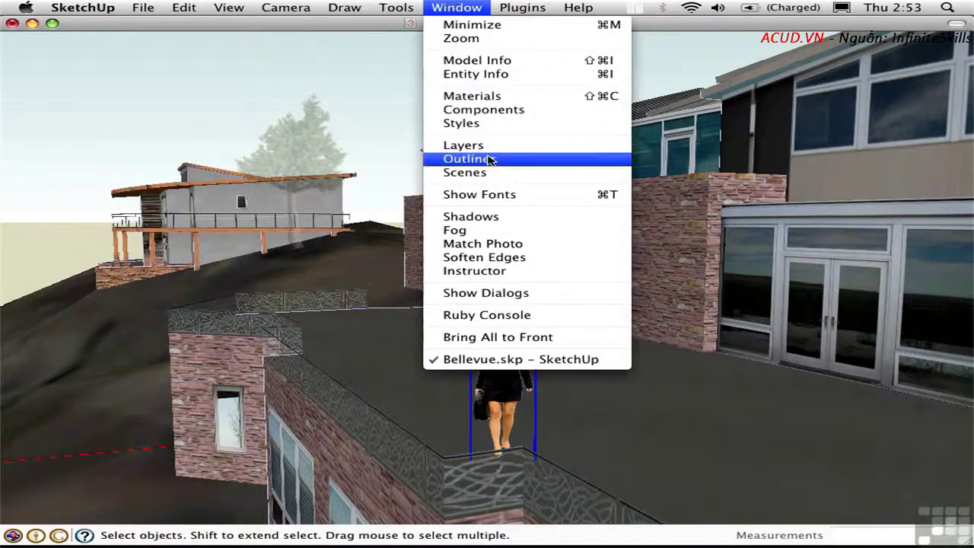
left_click(495, 217)
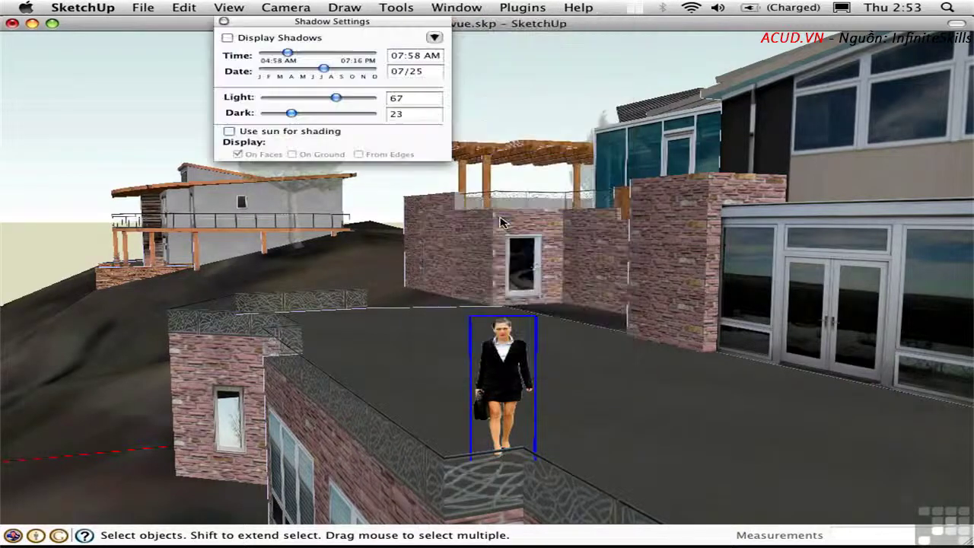
left_click(227, 37)
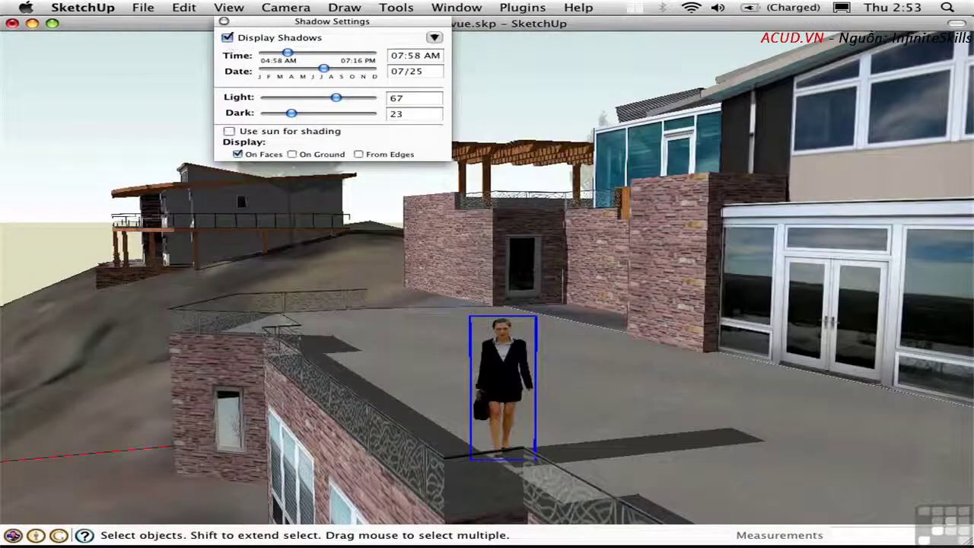
middle_click_drag(310, 301, 493, 405)
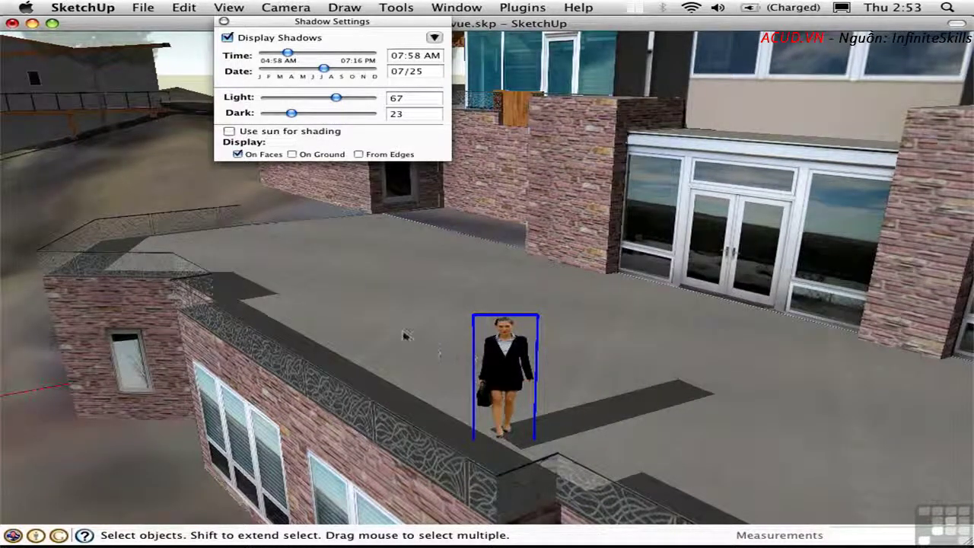
middle_click_drag(263, 255, 882, 271)
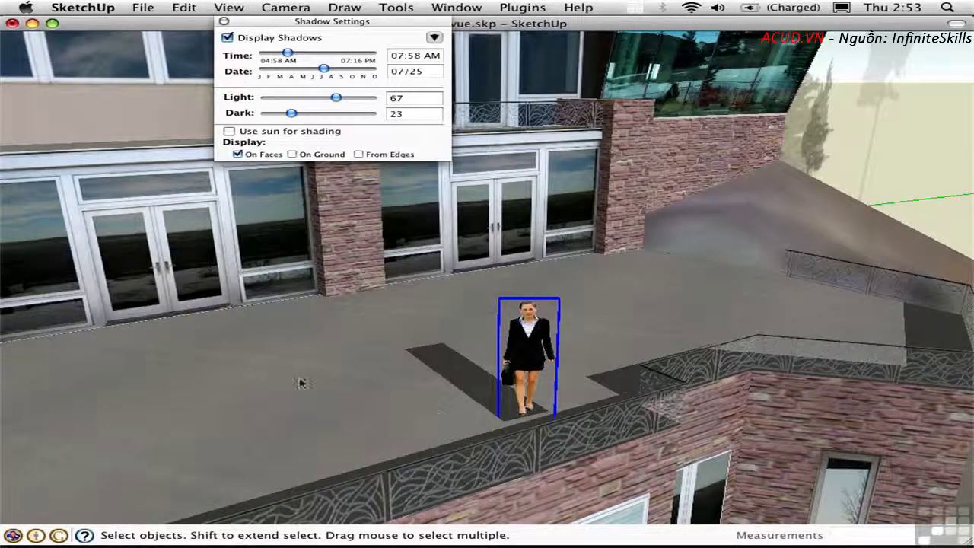
middle_click_drag(426, 354, 464, 381)
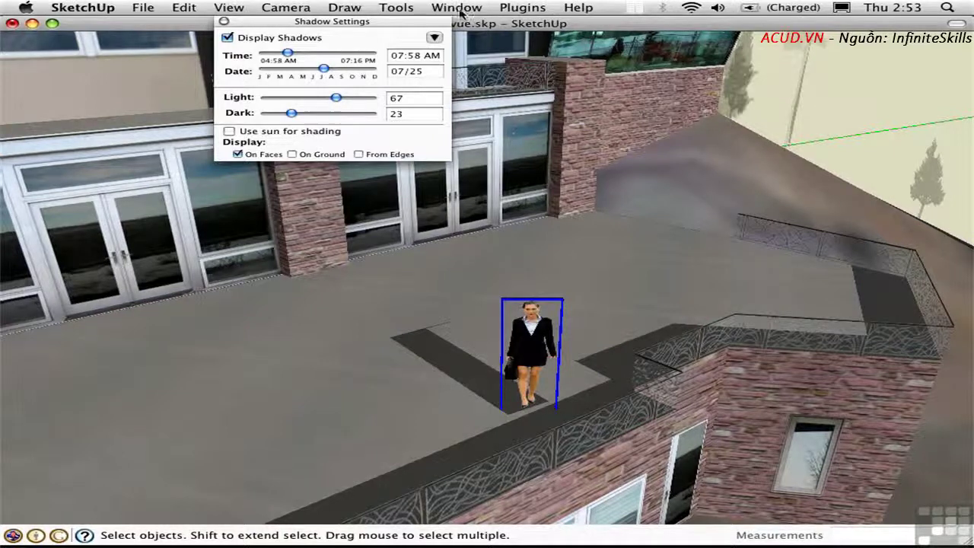
left_click(227, 37)
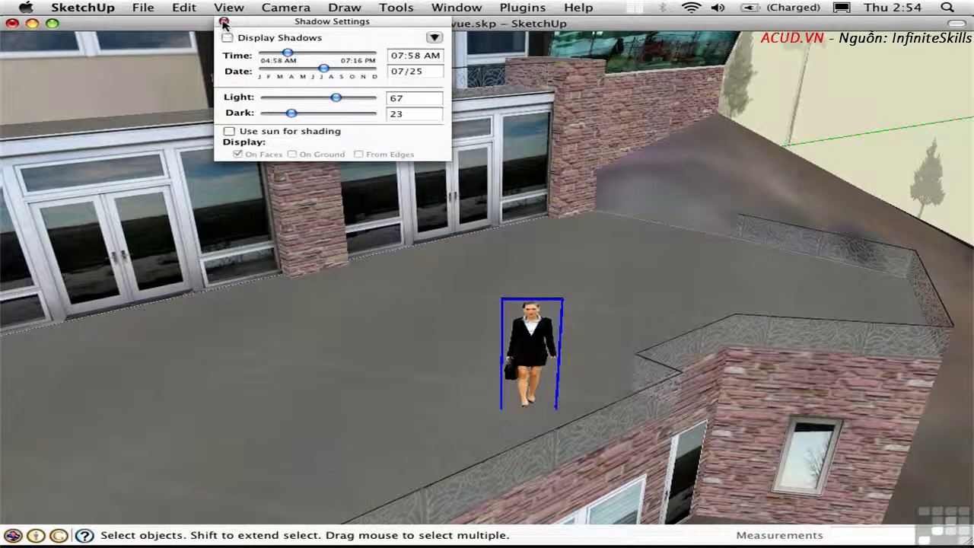
left_click(224, 21)
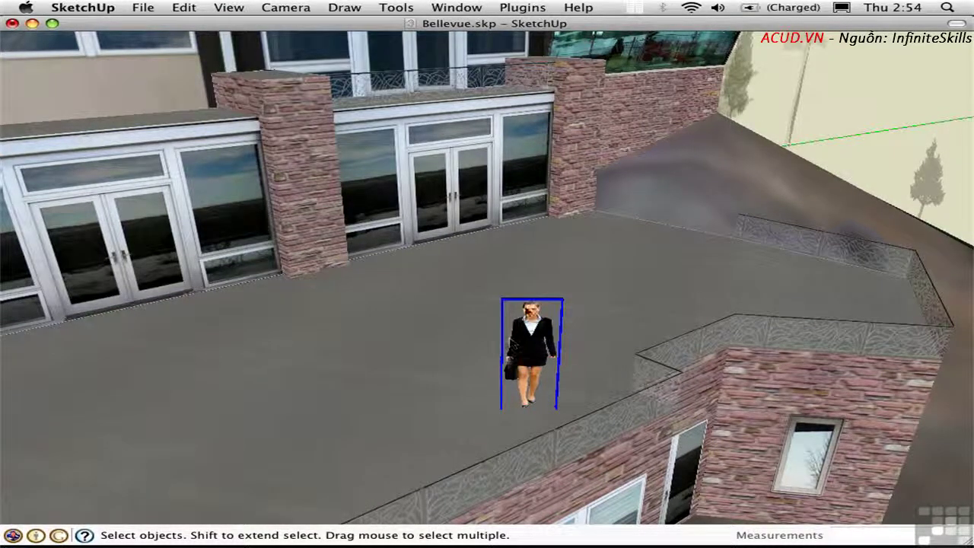
- Place the Silhouette Man Walking component on the terrace beside the woman, further from the railing
left_click(456, 7)
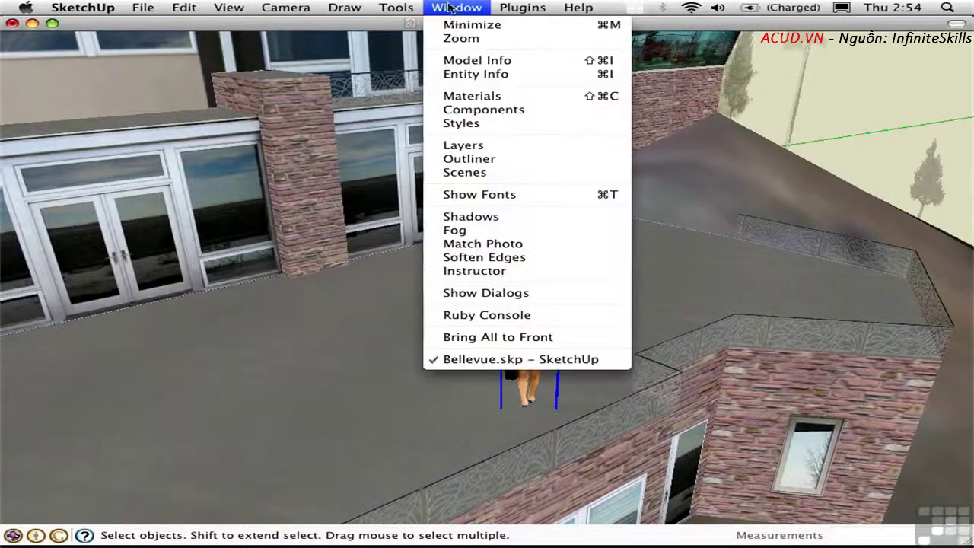
left_click(487, 111)
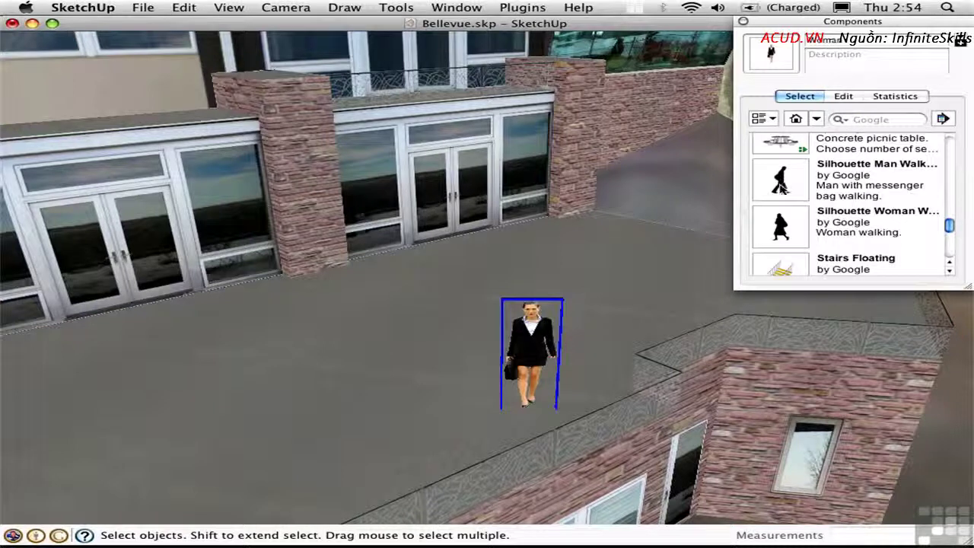
left_click(781, 189)
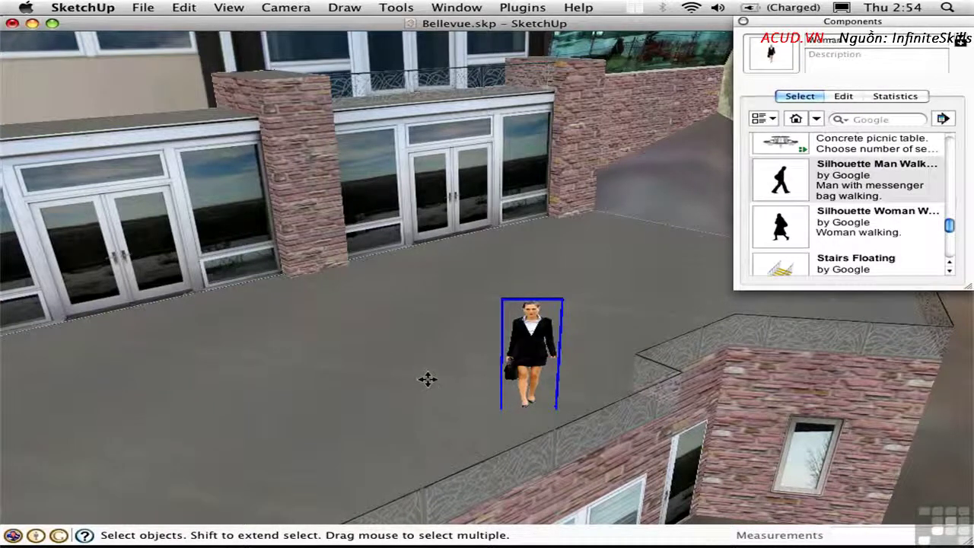
left_click(398, 411)
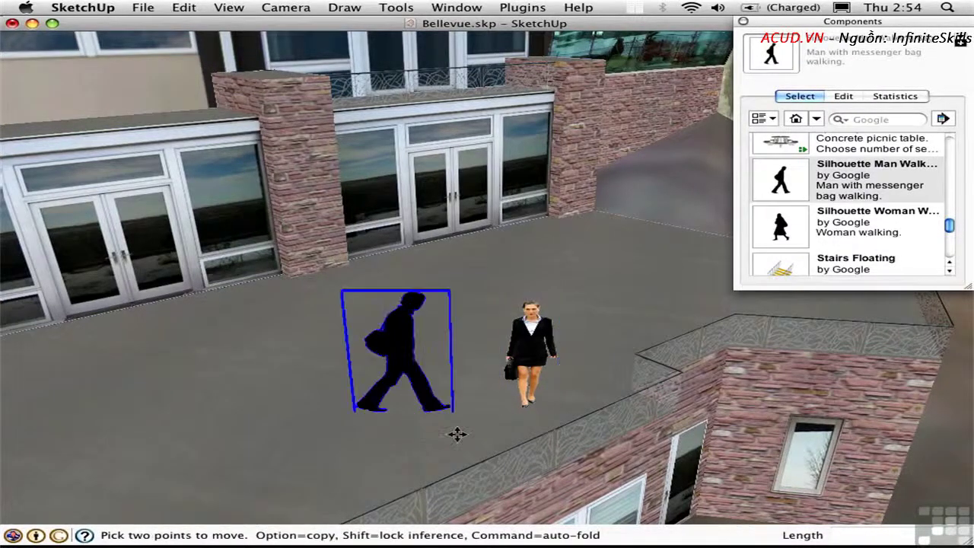
middle_click_drag(457, 434, 444, 309)
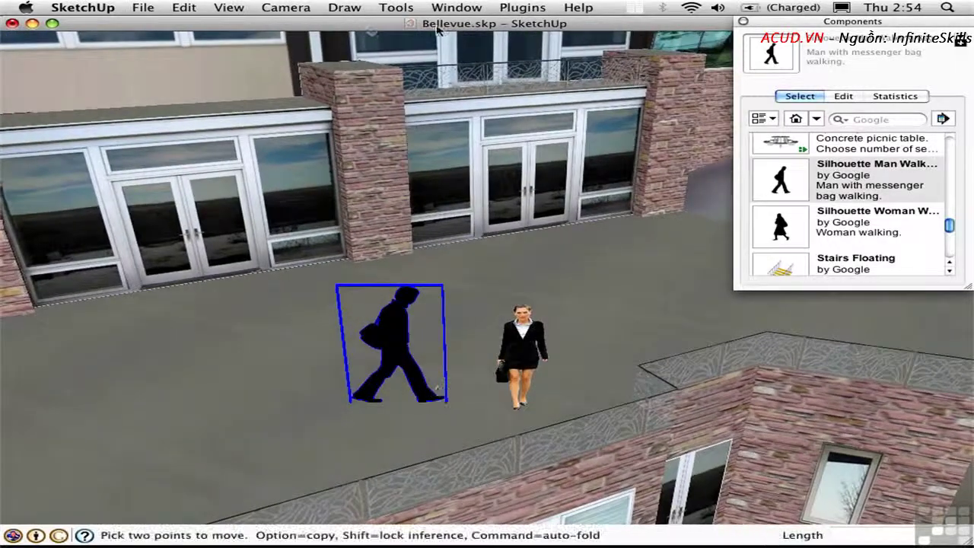
- Turn on shadow display to compare the silhouette man's shadow with the woman's
left_click(457, 8)
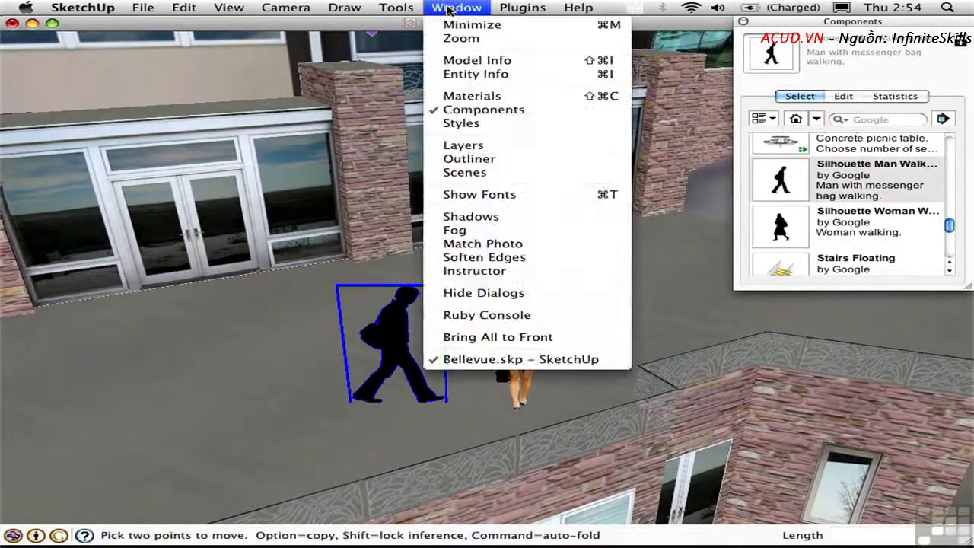
left_click(502, 218)
left_click(240, 38)
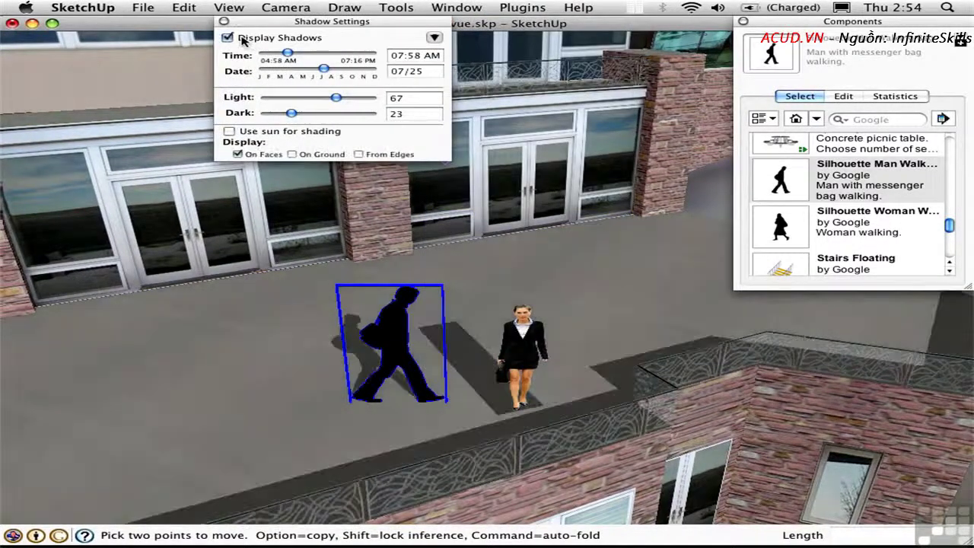
key("space")
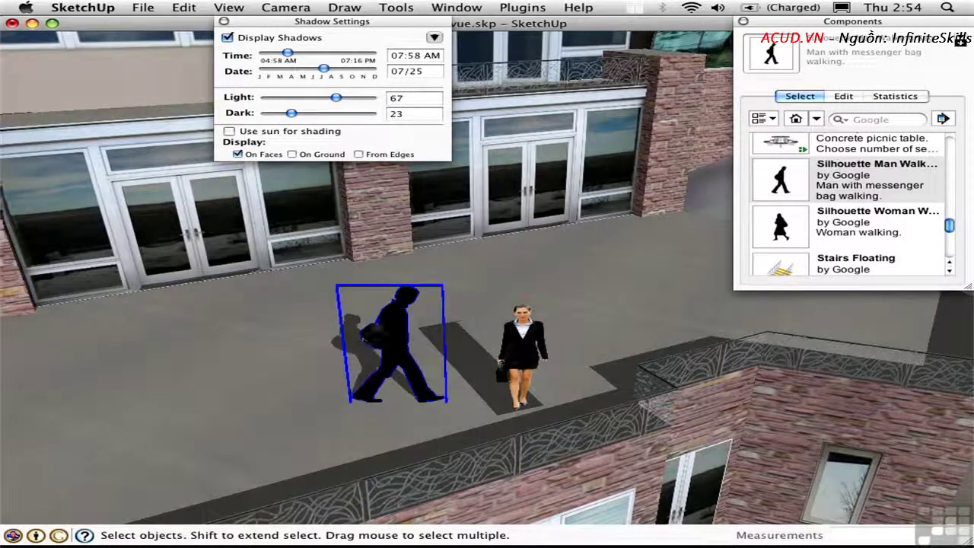
middle_click_drag(275, 336, 302, 305)
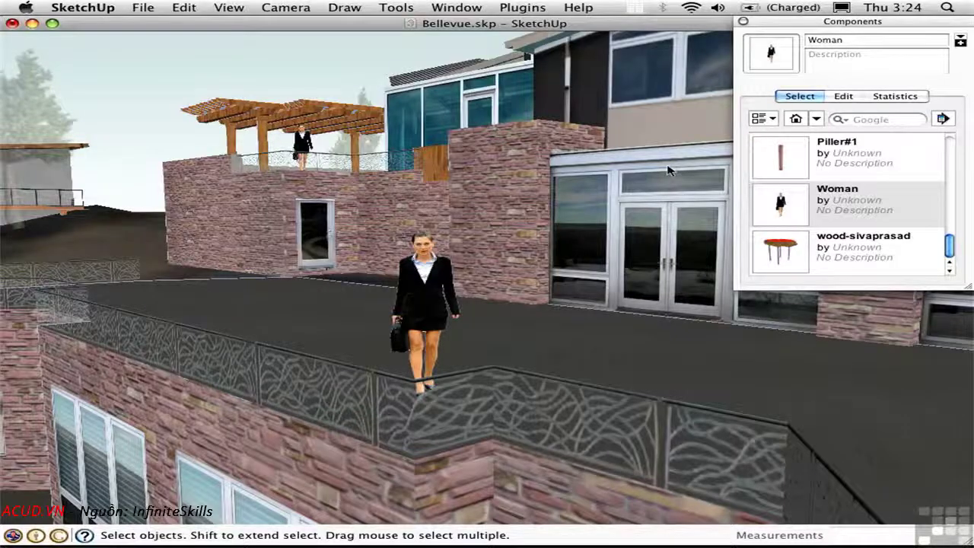
- Enlarge the Components window and switch its component display through Small Thumbnails and Large Thumbnails to List View
left_click_drag(795, 26, 640, 59)
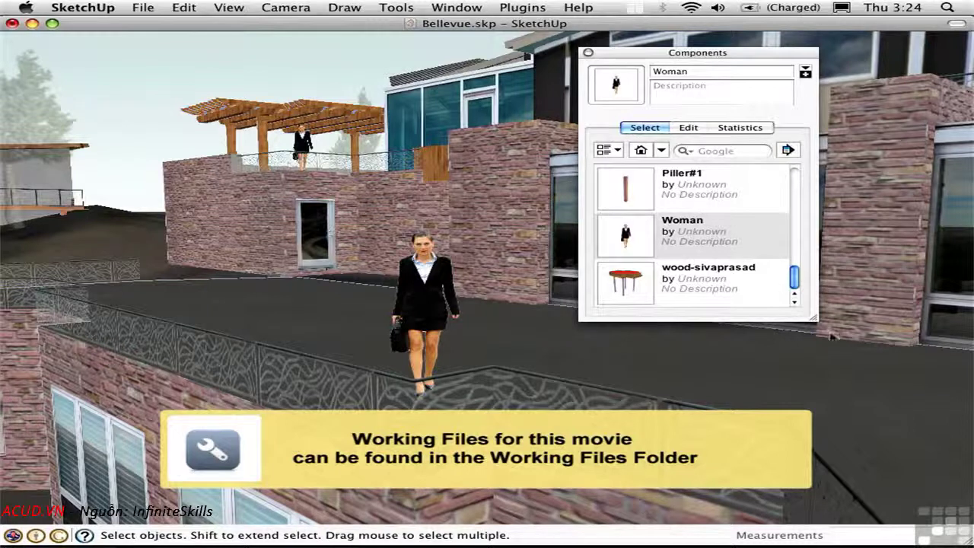
left_click_drag(813, 322, 824, 505)
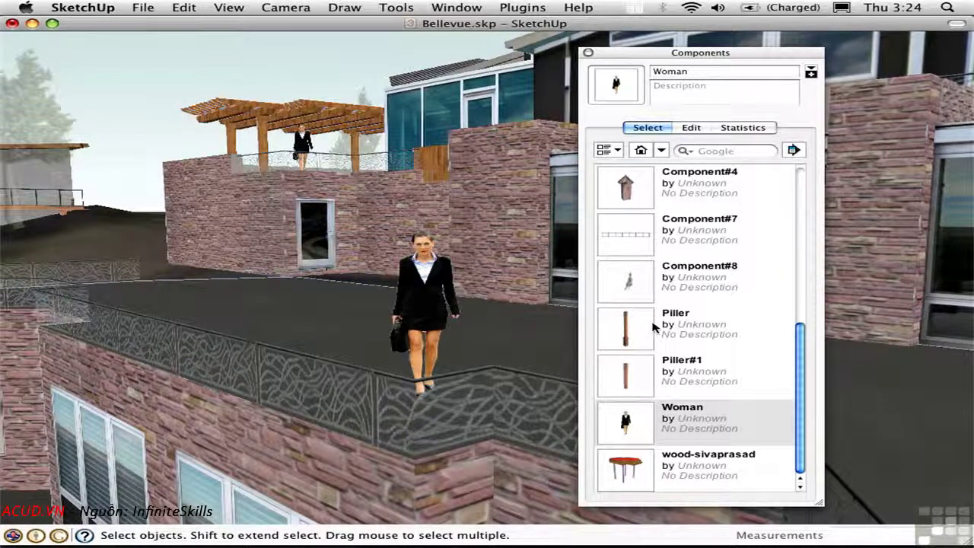
left_click(614, 151)
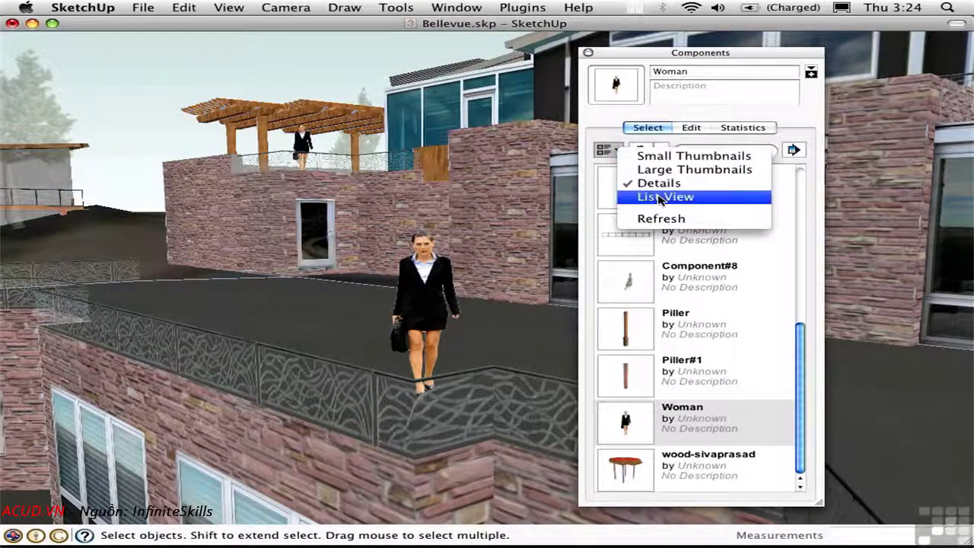
left_click(649, 158)
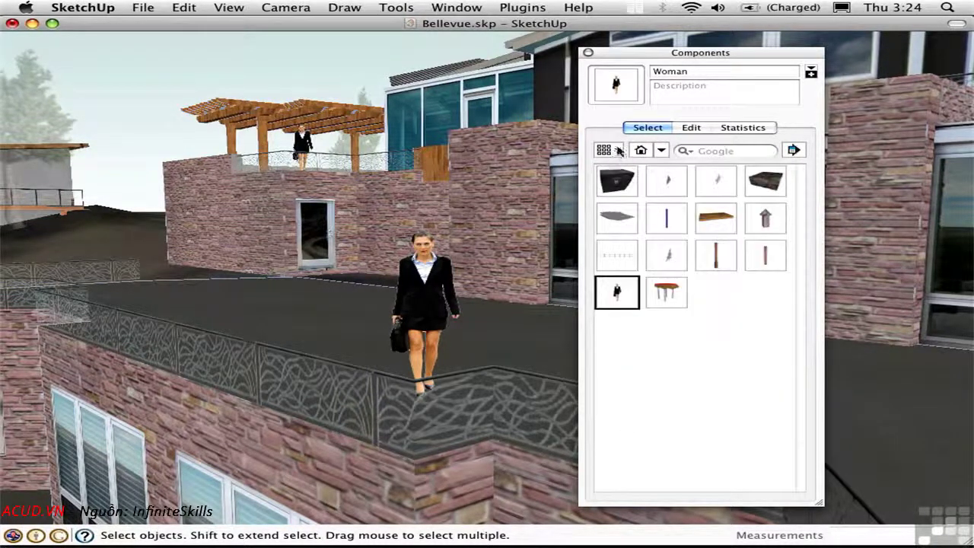
left_click(614, 151)
left_click(631, 167)
left_click(617, 151)
left_click(643, 198)
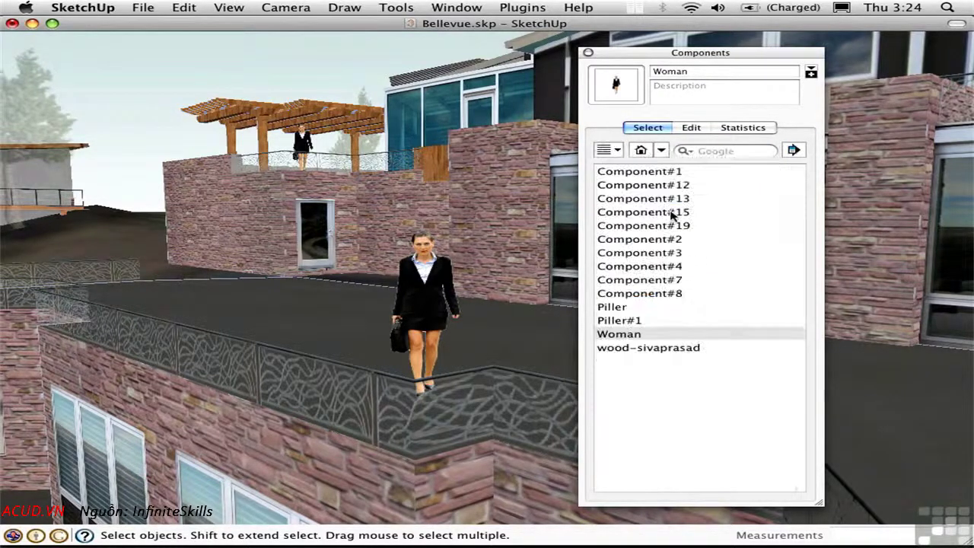
- Switch the component display to Details view and show the components used in the model
left_click(618, 152)
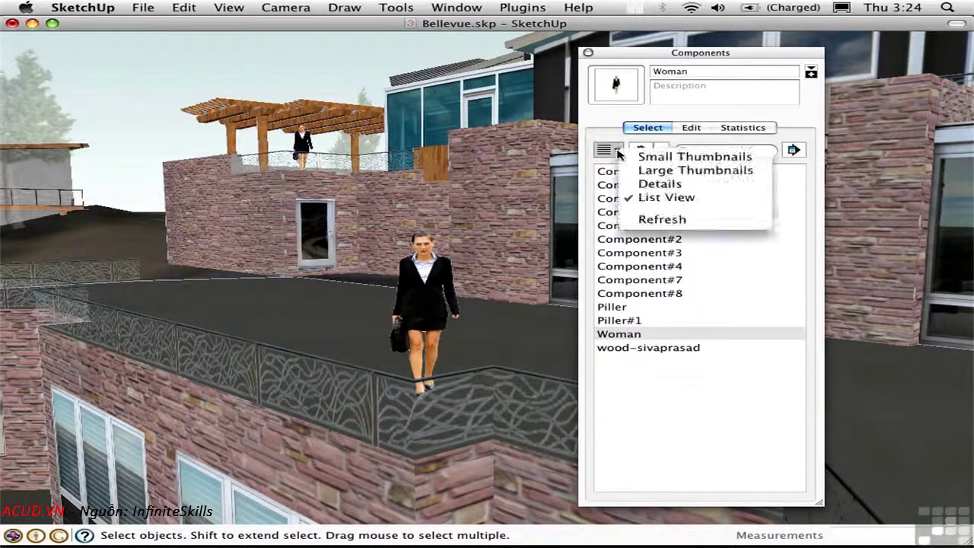
left_click(647, 183)
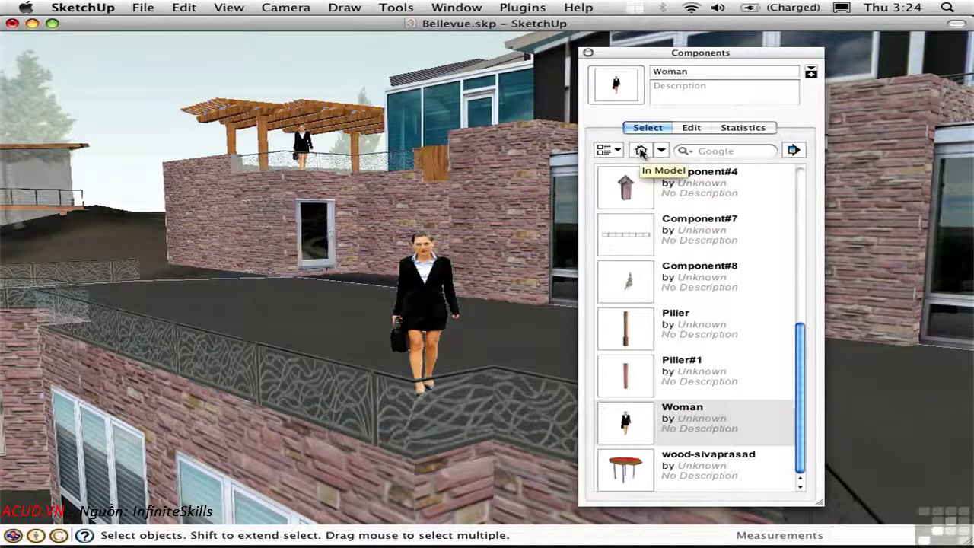
left_click(641, 151)
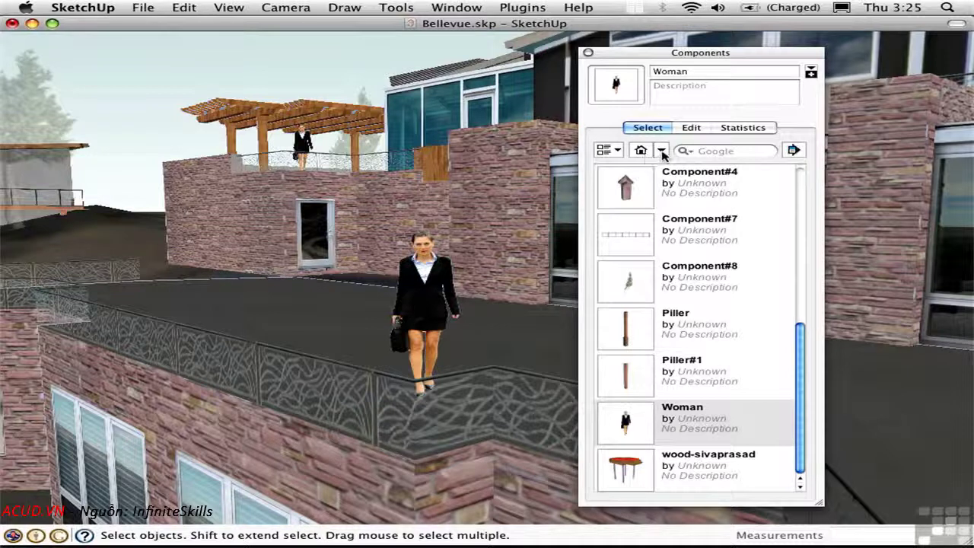
- Display the collection folders of the local Components library, starting from the first one
left_click(661, 150)
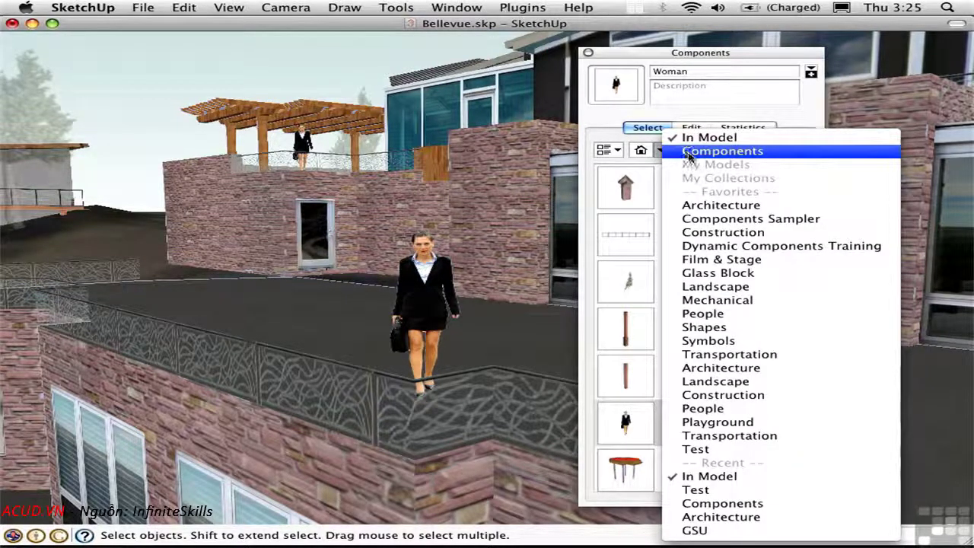
left_click(690, 155)
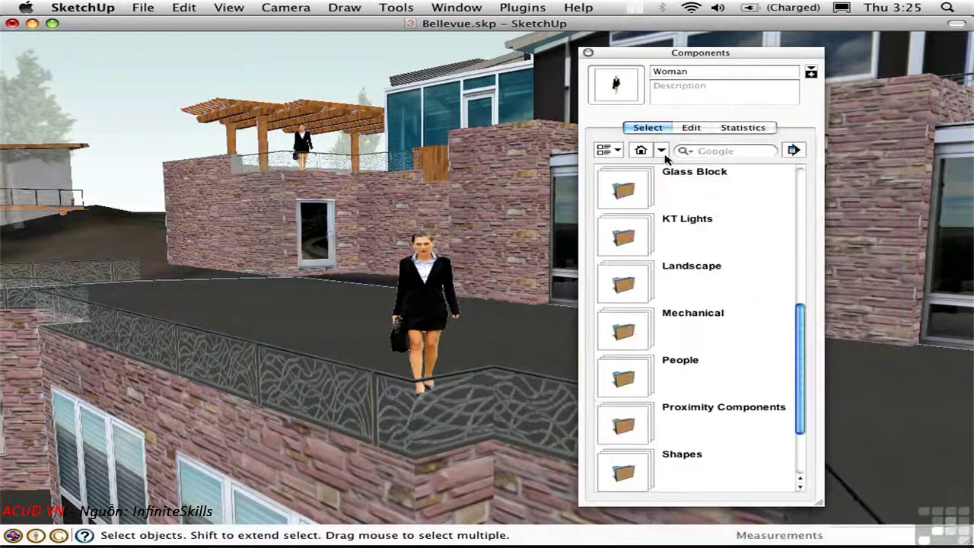
left_click_drag(805, 327, 768, 206)
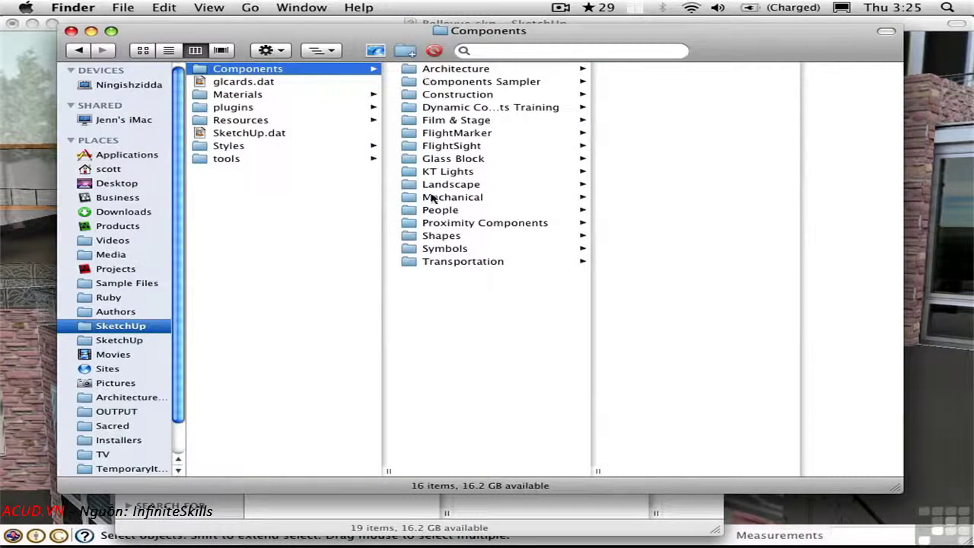
- In Finder, examine the Architecture and Appliances subfolders of SketchUp's Components folder and the folder's location path
left_click(426, 70)
left_click(661, 70)
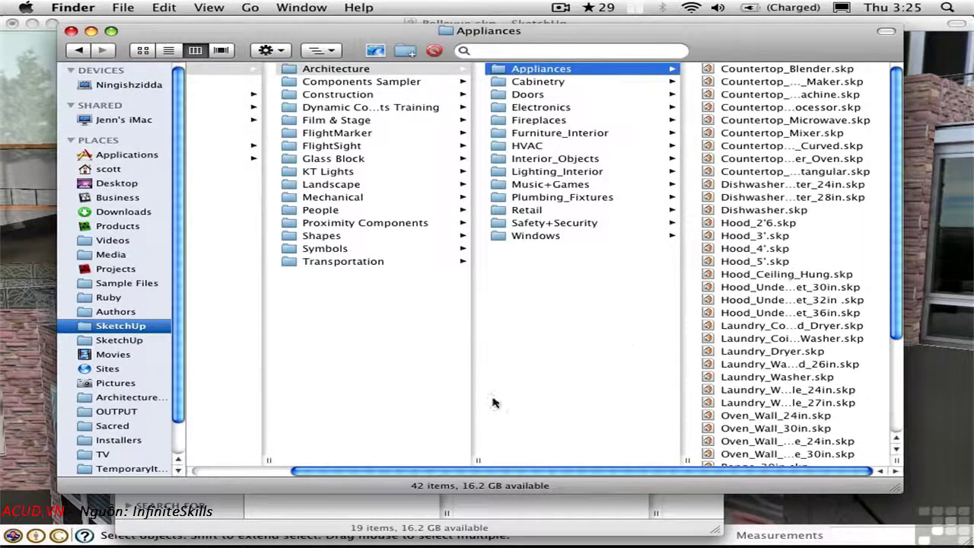
left_click_drag(344, 471, 245, 471)
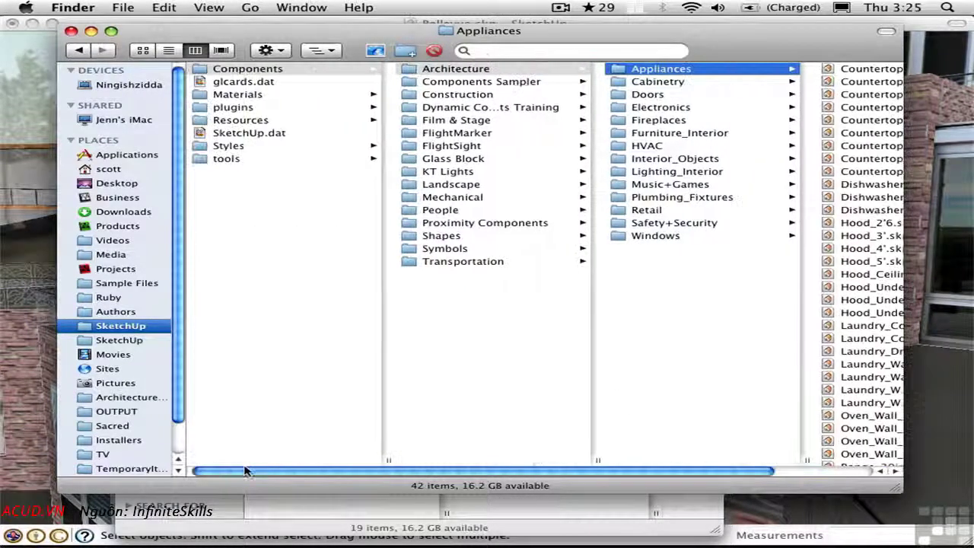
left_click(252, 70)
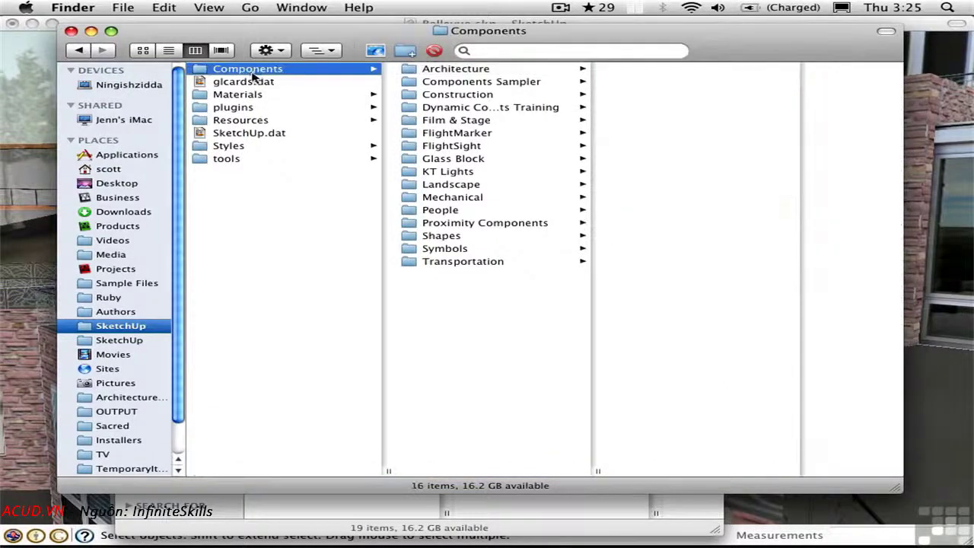
left_click(327, 51)
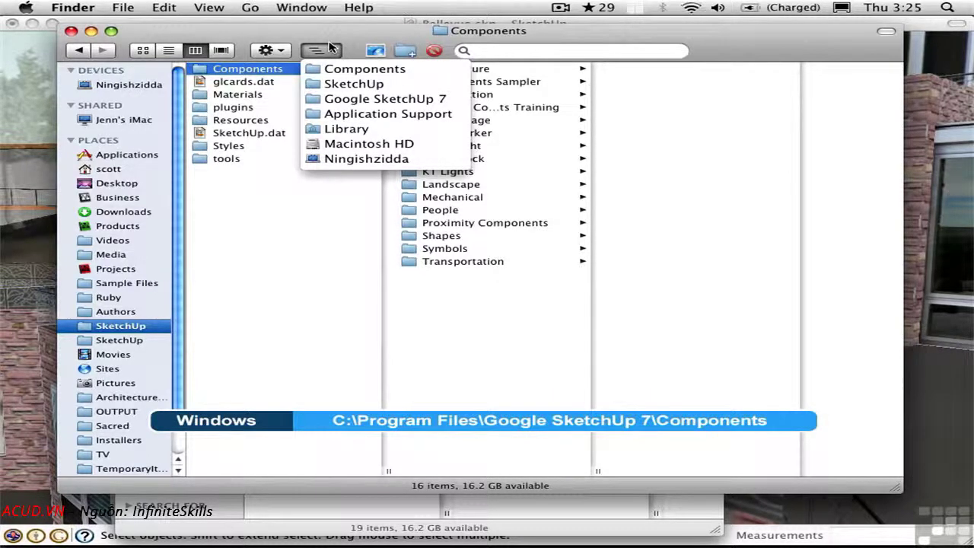
left_click(325, 43)
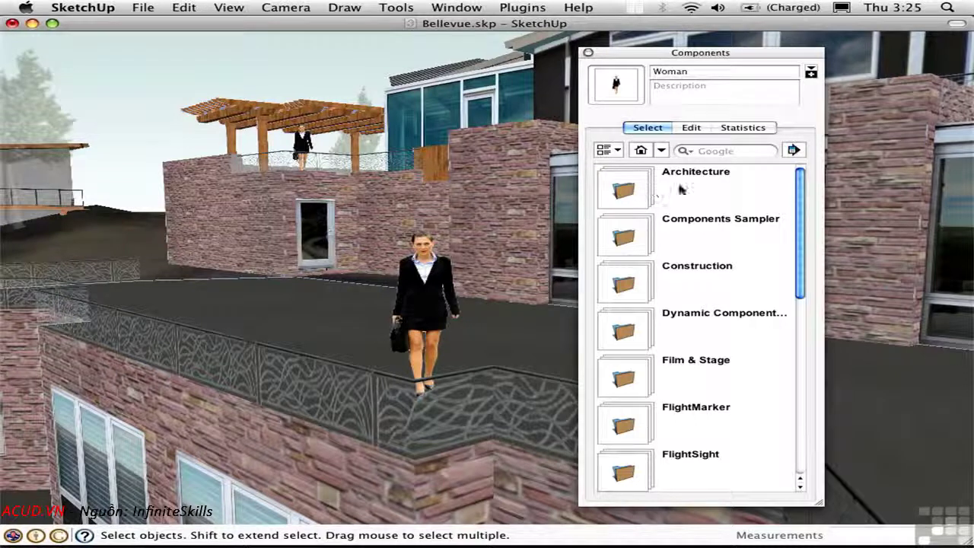
- Place the Countertop_Blender component from the Architecture > Appliances collection on the terrace beside the woman, on her briefcase side
left_click(635, 183)
left_click(638, 186)
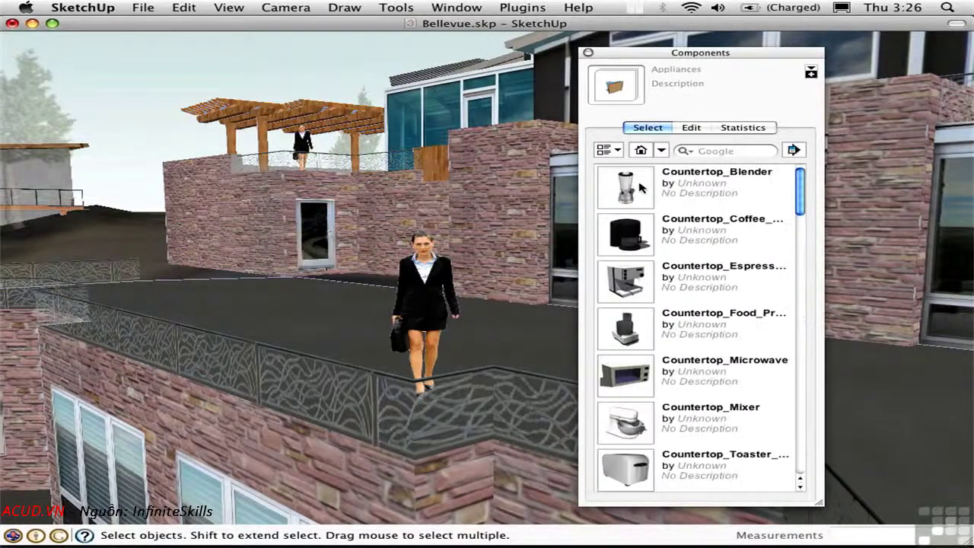
left_click(628, 191)
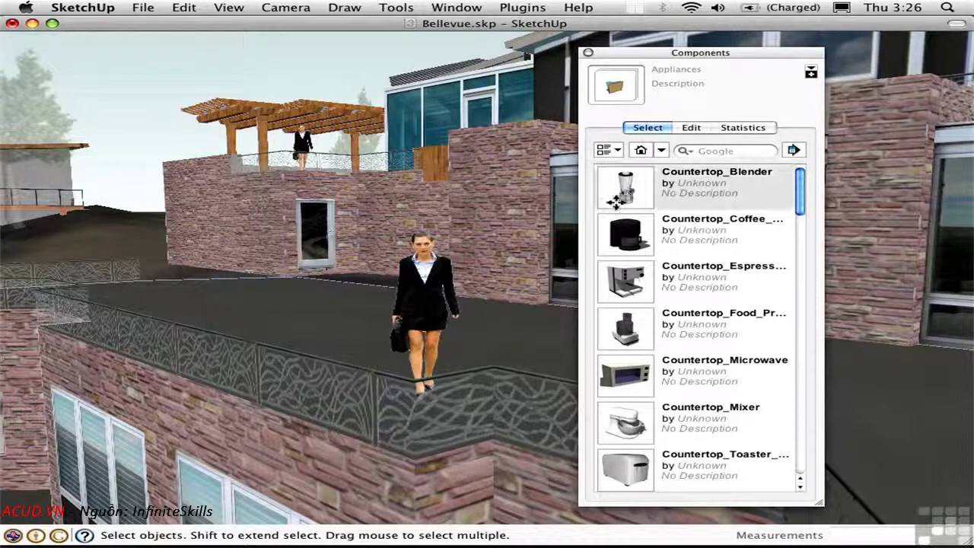
left_click(343, 329)
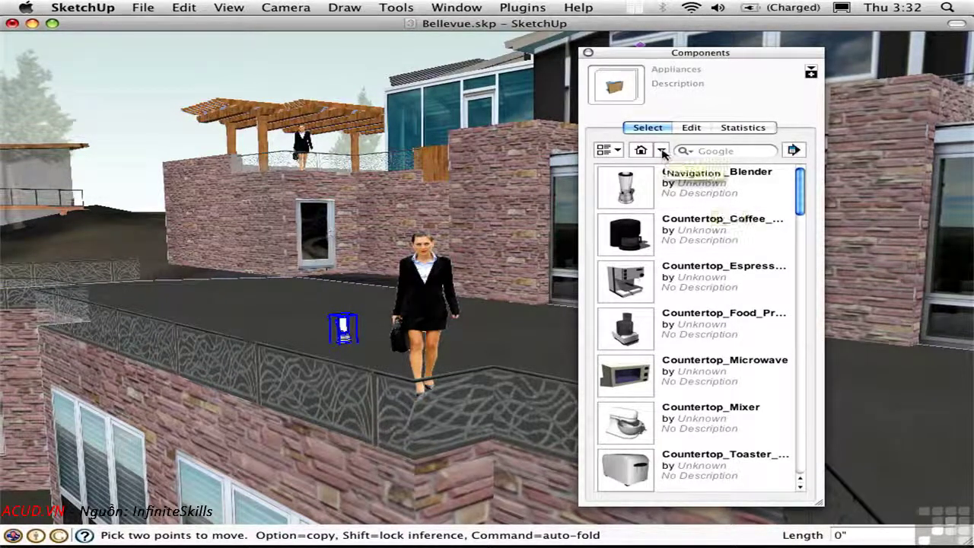
- Place the Cash register from the online Architecture > Retail collection on the terrace, on the woman's other side from the blender
left_click(662, 151)
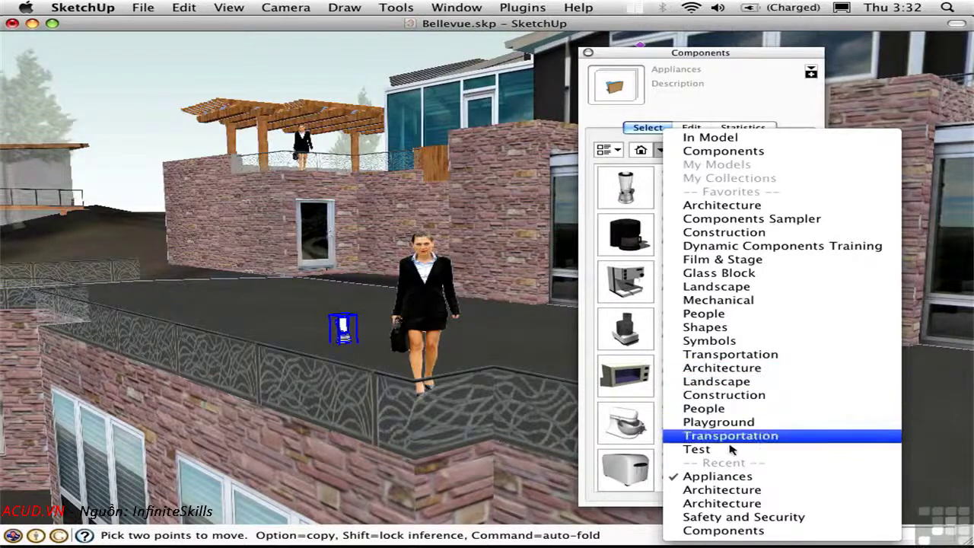
left_click(687, 369)
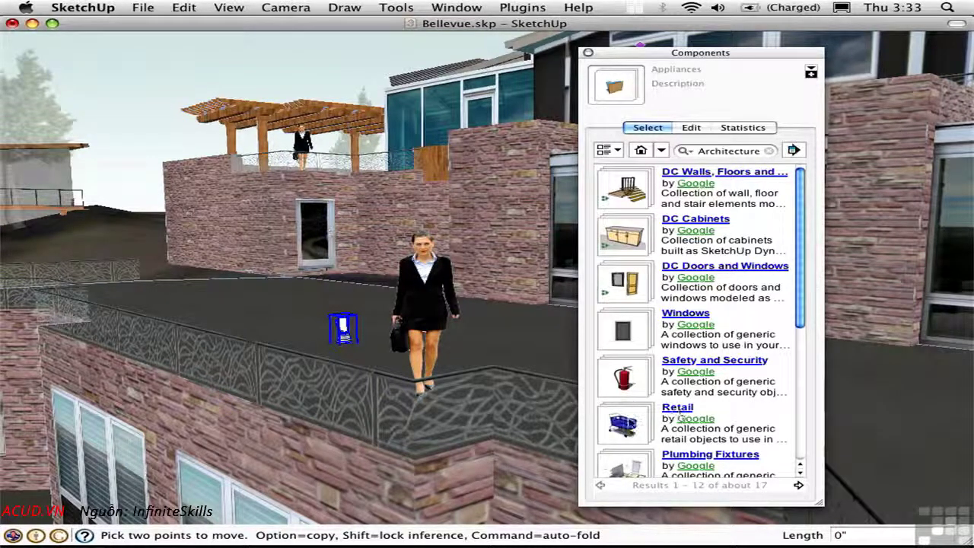
left_click(637, 423)
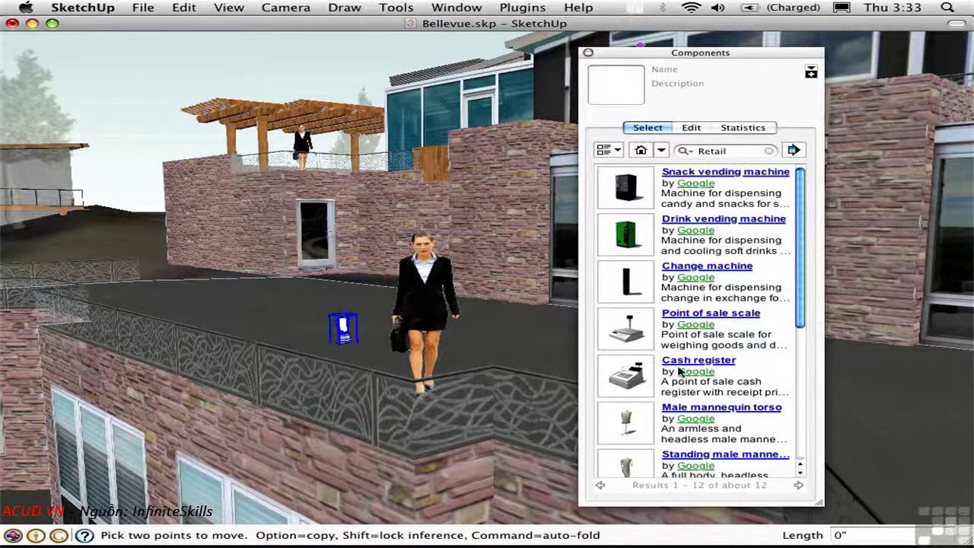
left_click(622, 376)
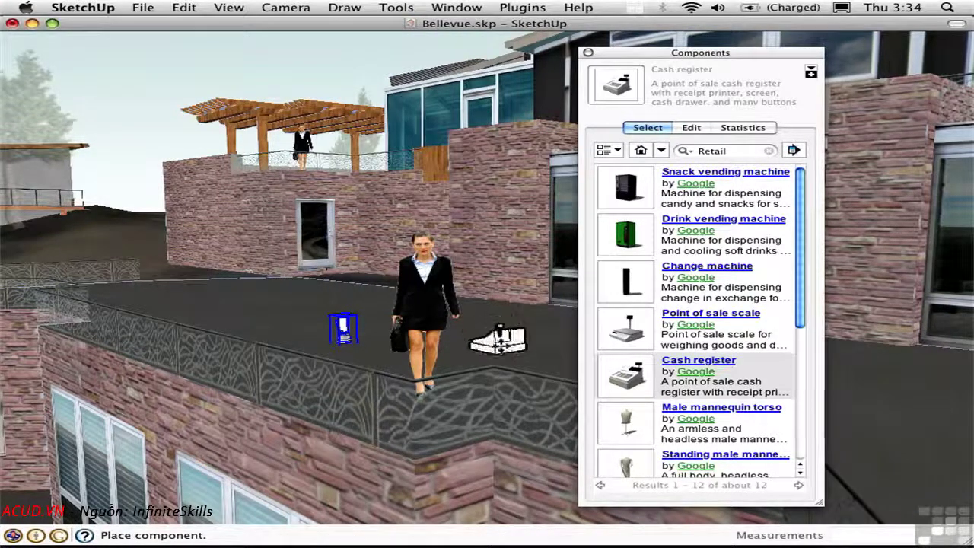
left_click(501, 344)
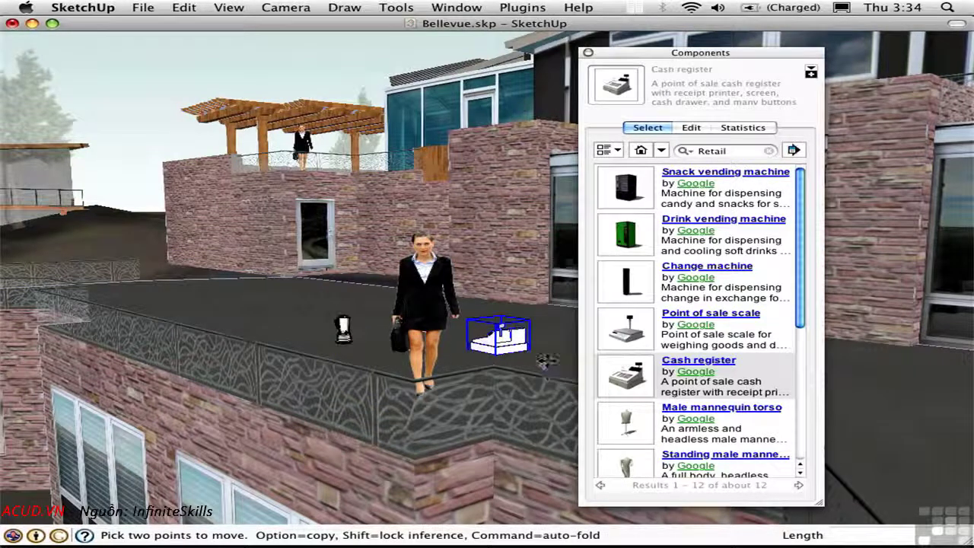
- View the Cash register's 3D Warehouse page and browse its containing collections, more models by Google and other suggested models
left_click(680, 369)
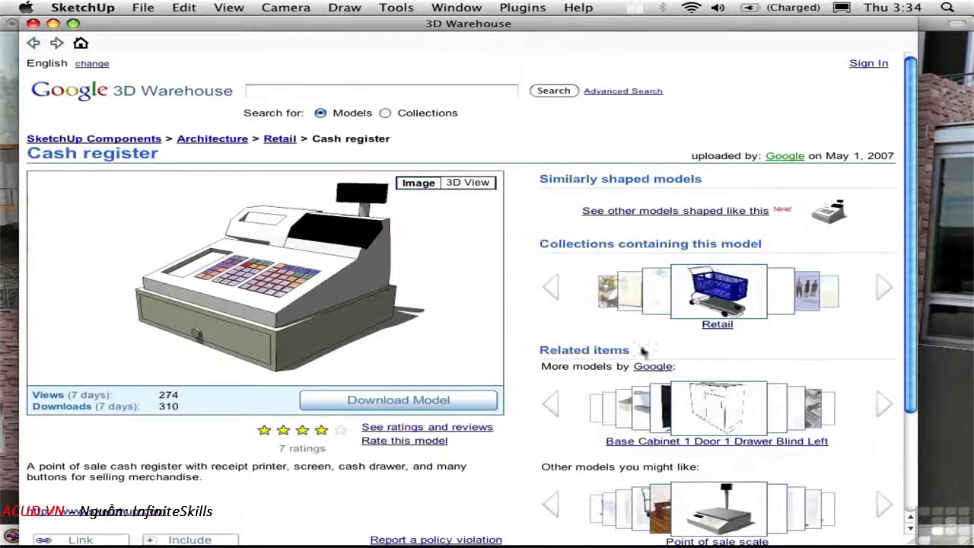
left_click(883, 288)
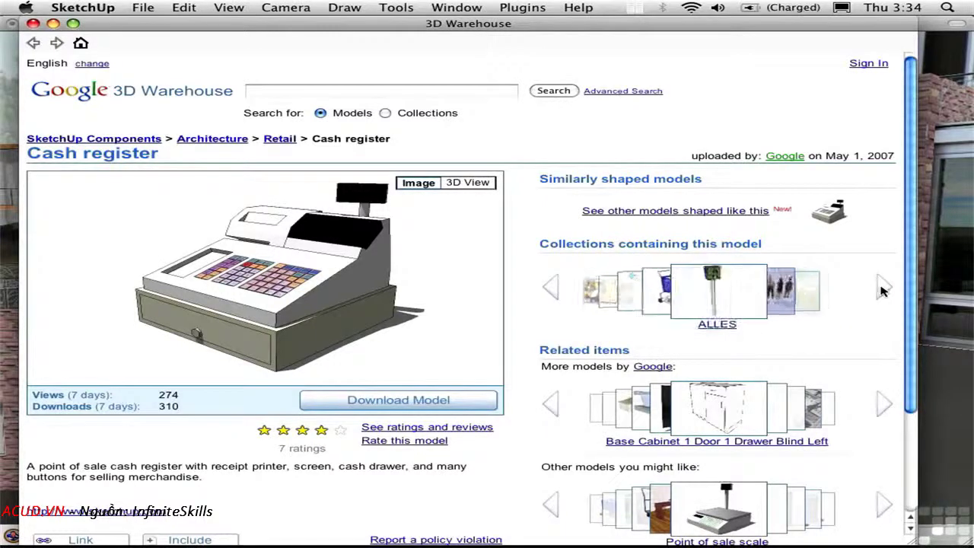
left_click(883, 289)
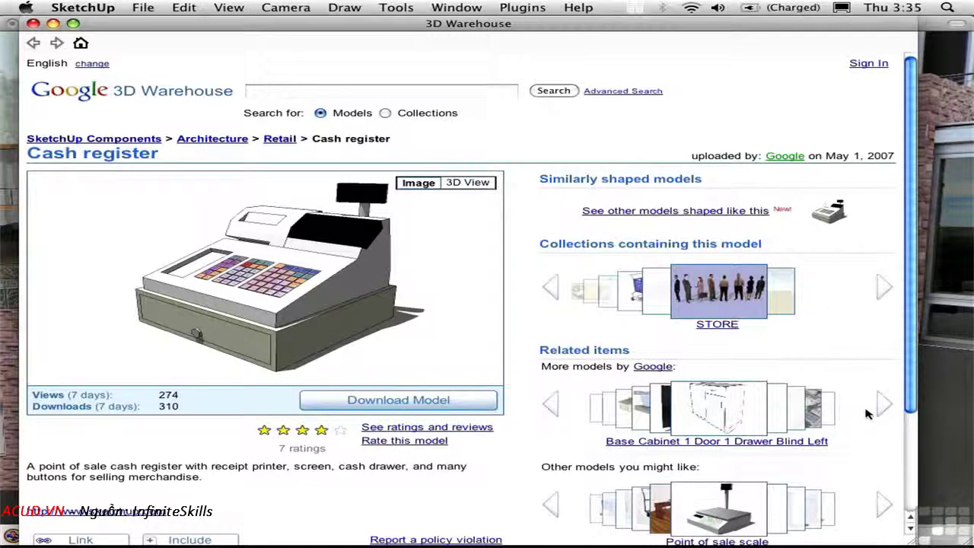
left_click(883, 406)
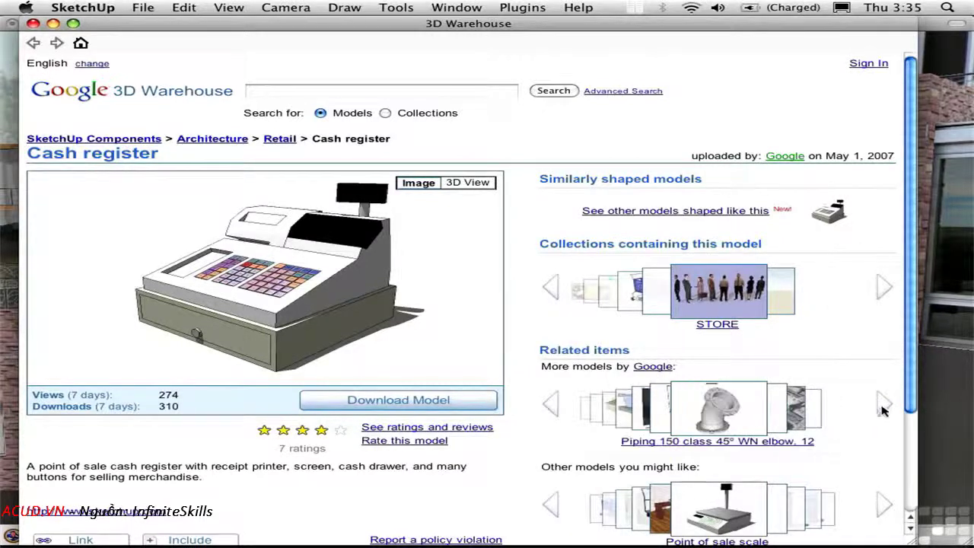
left_click(552, 406)
left_click(551, 406)
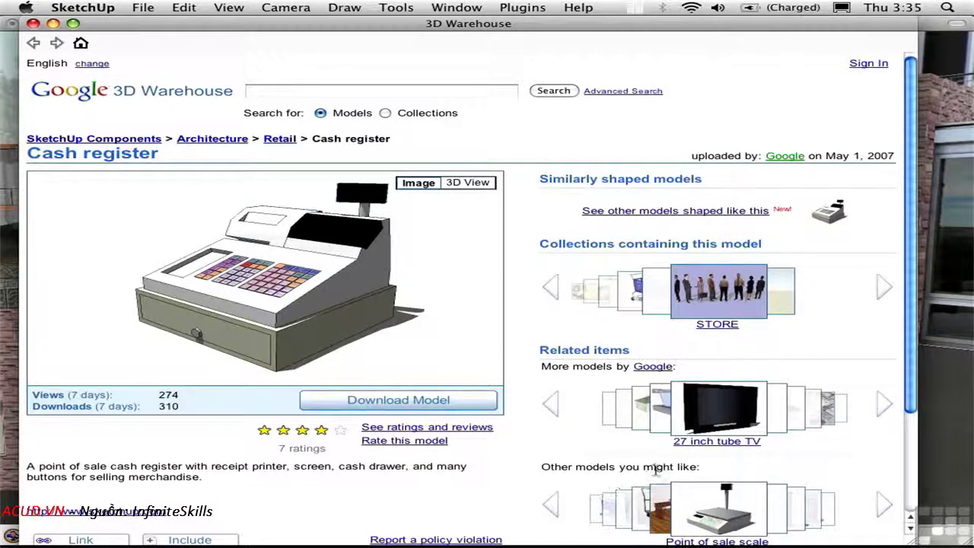
left_click(883, 506)
left_click(882, 506)
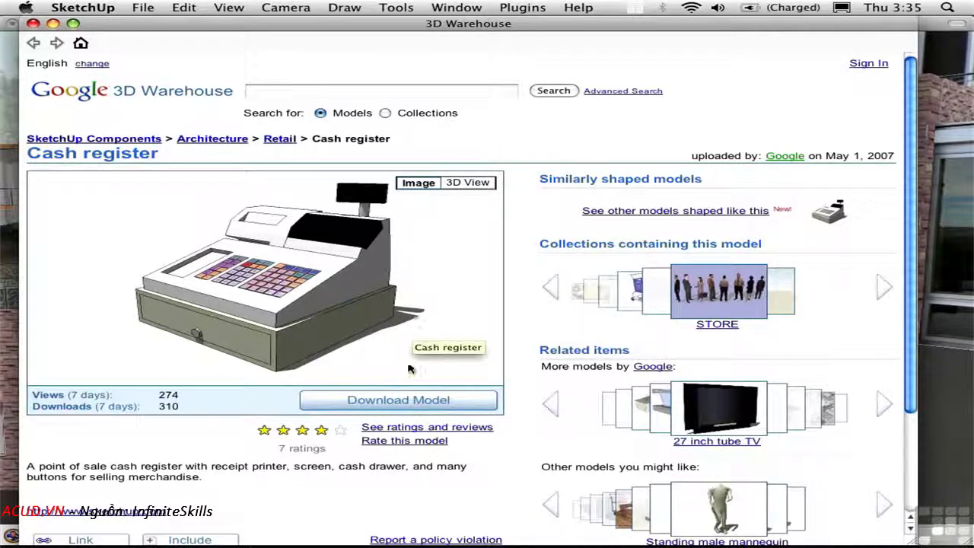
- Download the Cash register model from 3D Warehouse, declining to load it directly into the open model
left_click(407, 403)
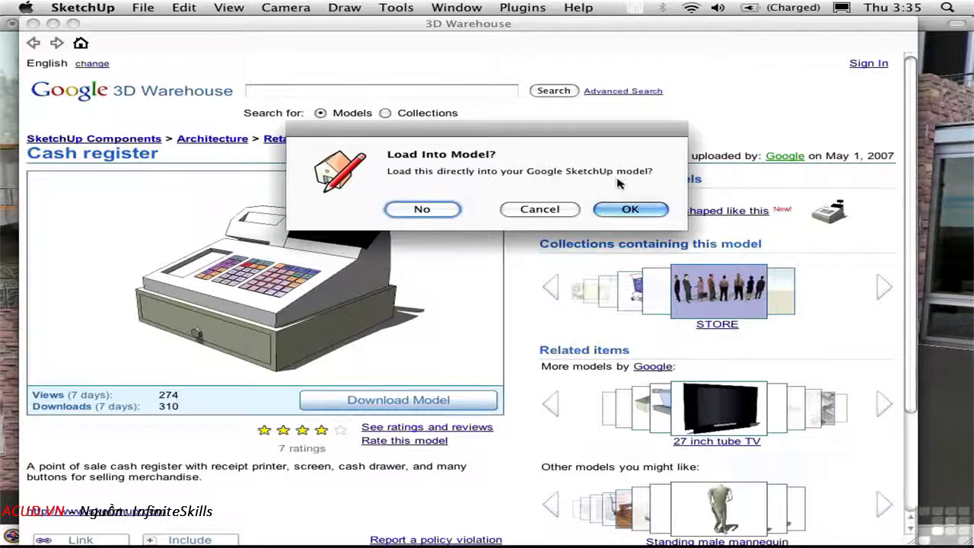
left_click(421, 213)
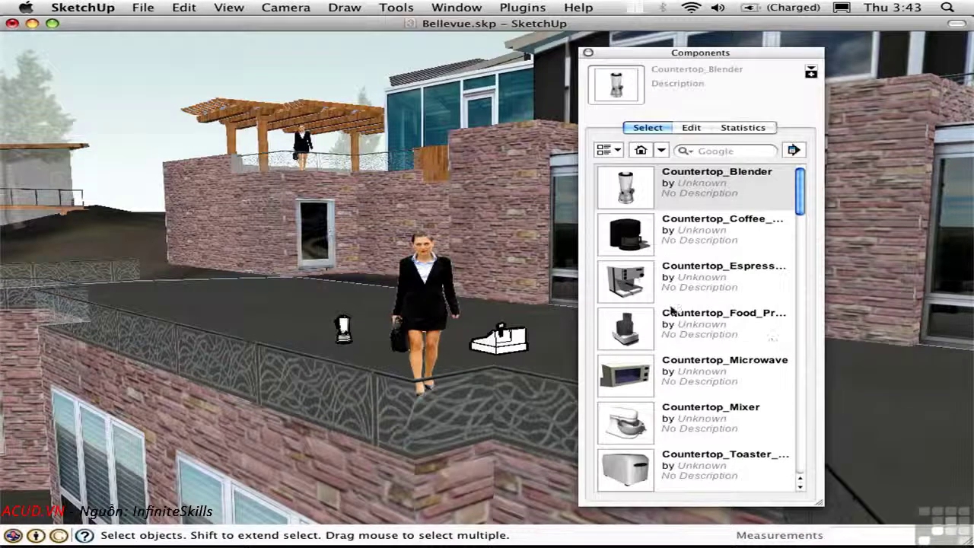
- Place a Countertop_Espresso_Machine component on the terrace beside the blender and delete that instance again
left_click(629, 289)
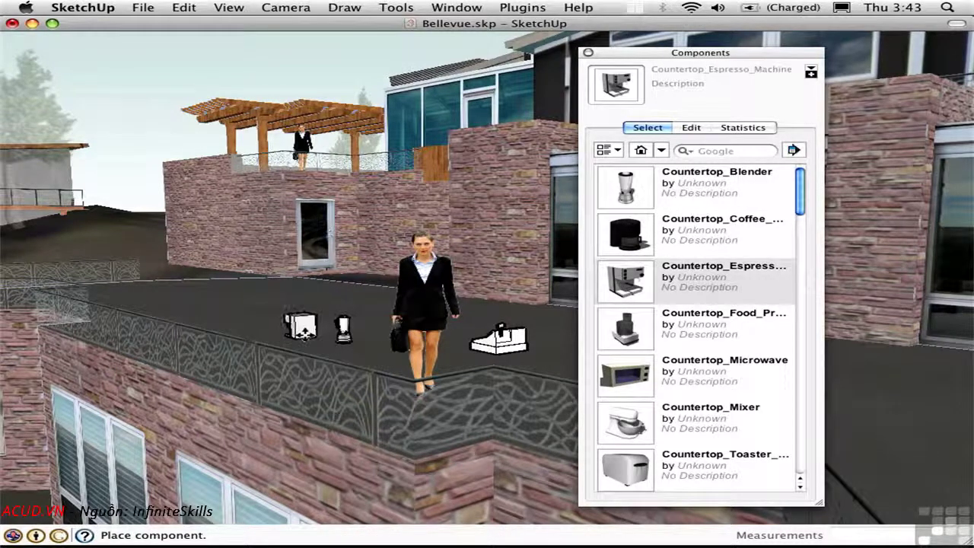
left_click(303, 331)
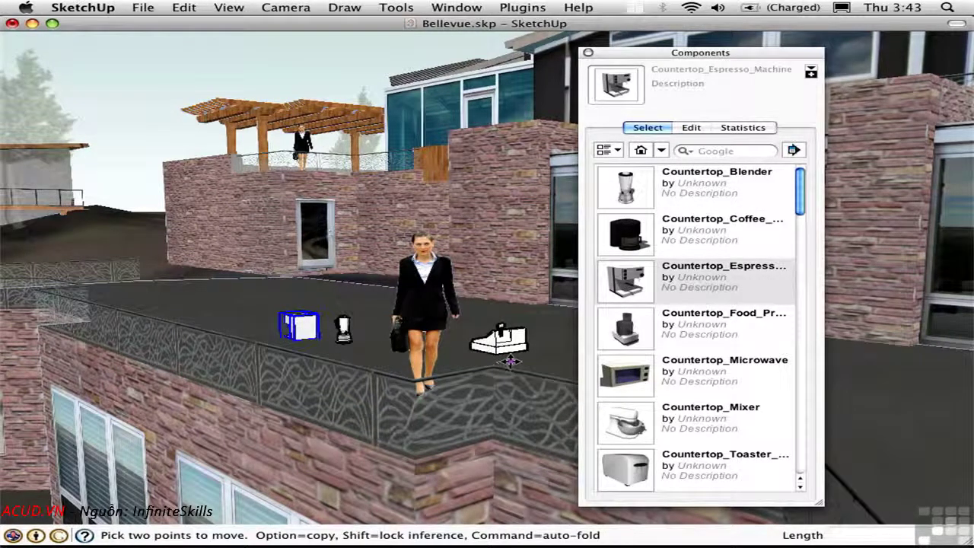
key("space")
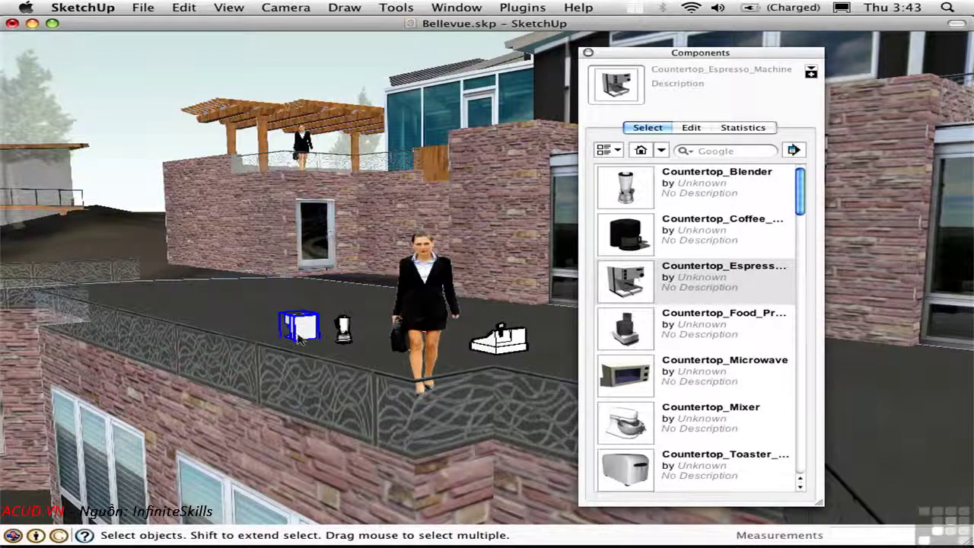
key("Delete")
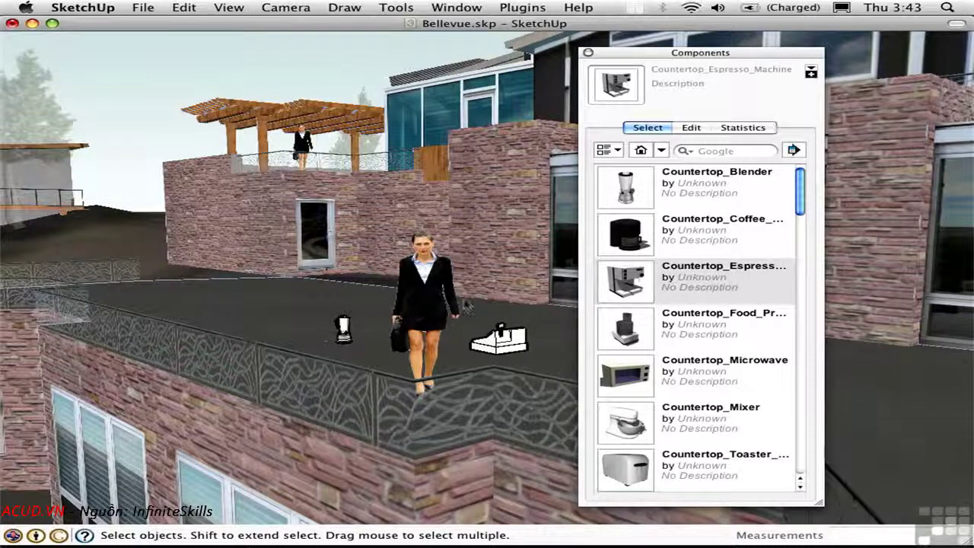
- Show the components stored in the model and purge the unused ones
left_click(641, 153)
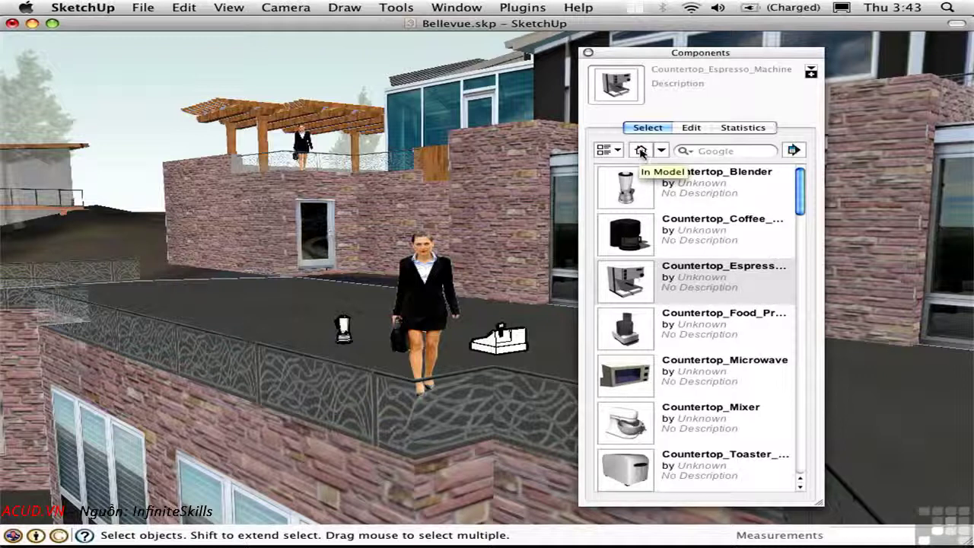
left_click(640, 152)
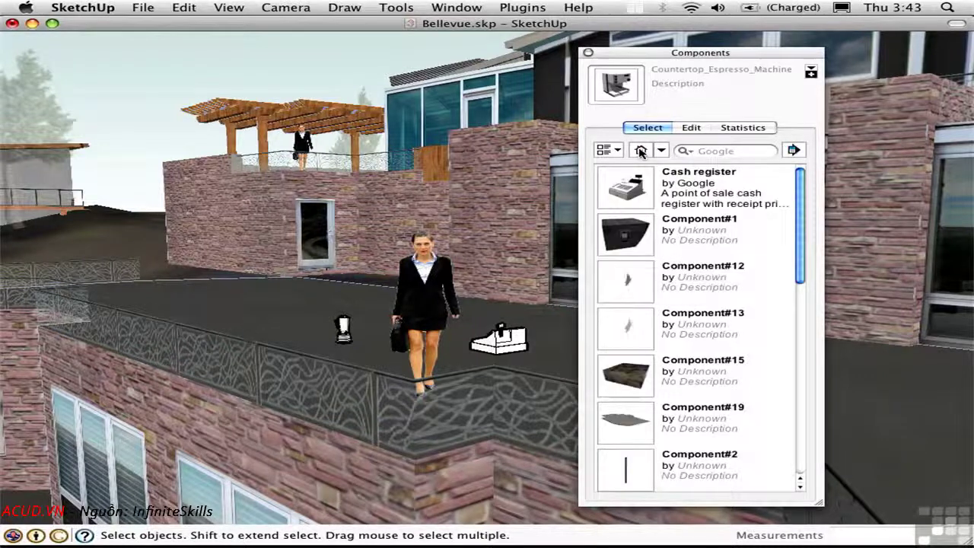
left_click(794, 150)
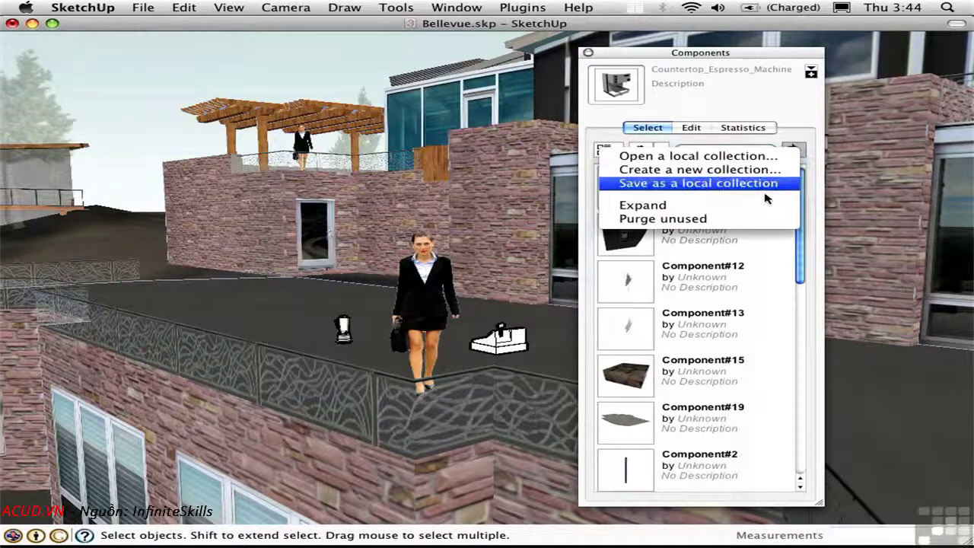
left_click(698, 221)
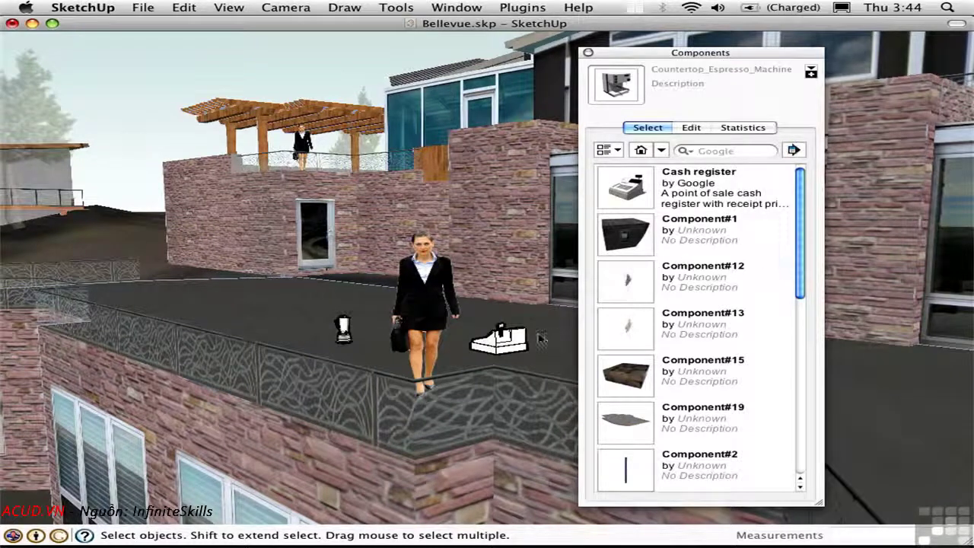
- Delete the cash register and the blender instances from the terrace
left_click(501, 343)
key("Delete")
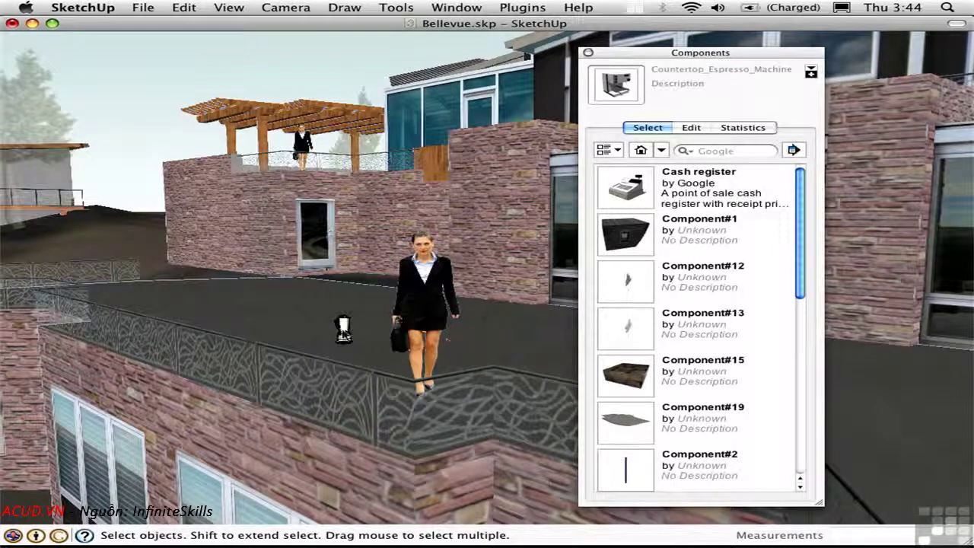
left_click(343, 331)
key("Delete")
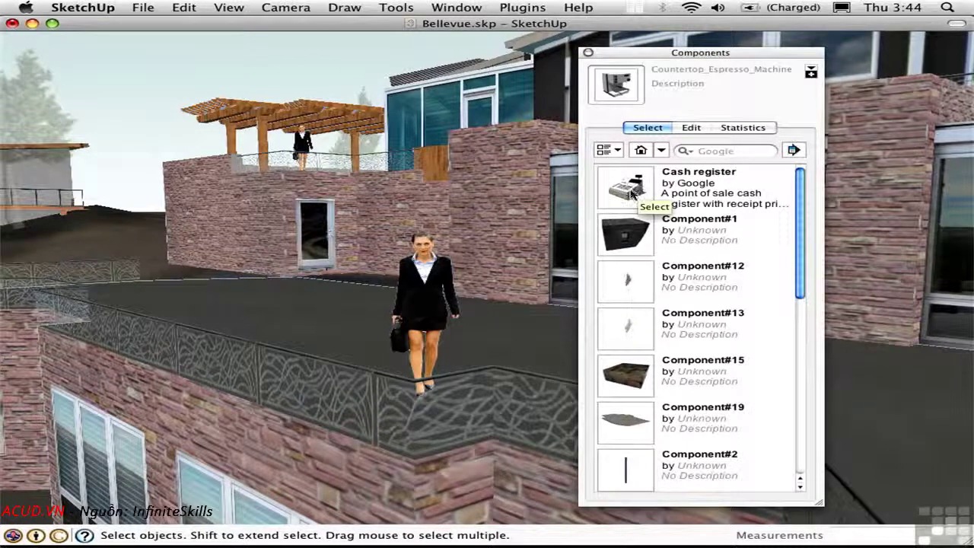
- Check the list of components stored in the model and purge the unused ones again
left_click_drag(803, 221, 804, 362)
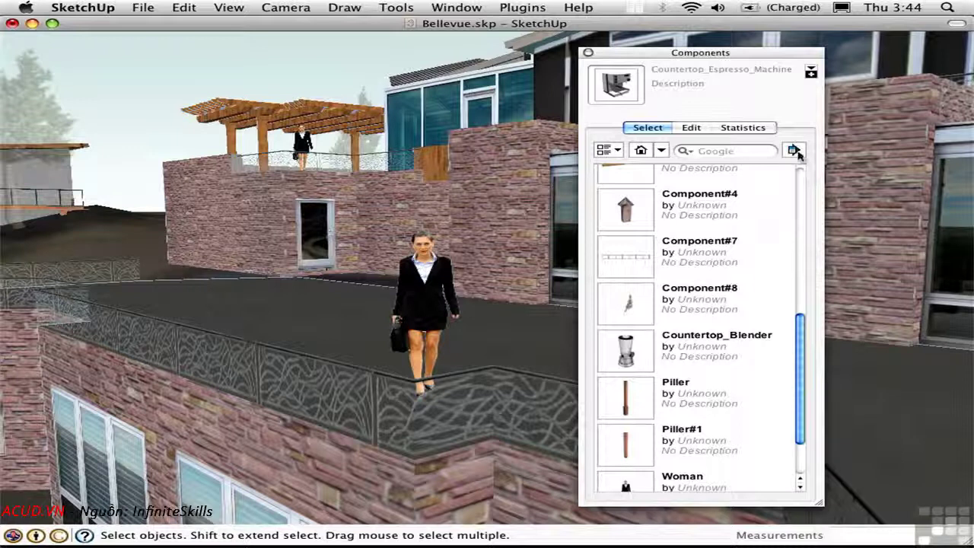
left_click(796, 152)
left_click(715, 222)
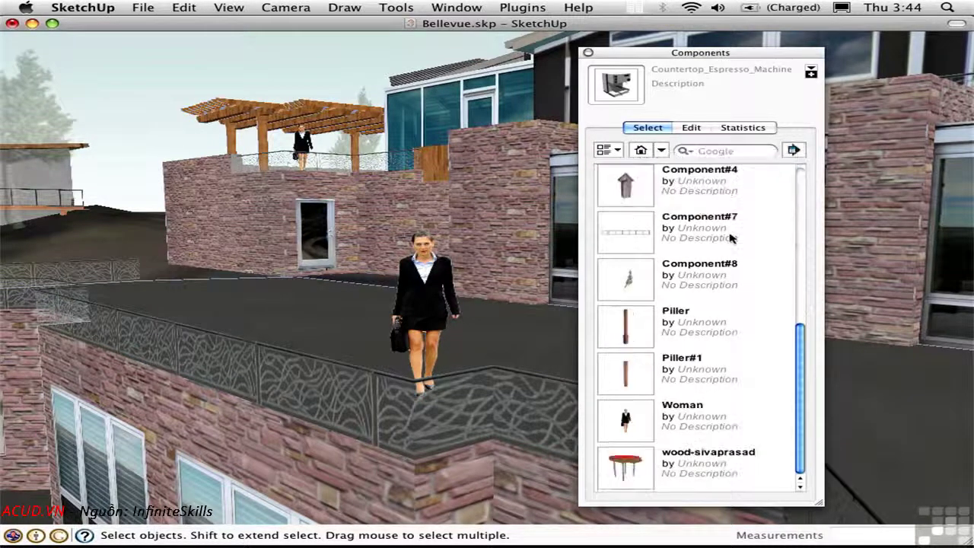
- Select all instances of the Woman component in the model and open that component's properties
left_click_drag(800, 353, 810, 213)
left_click(749, 419)
right_click(743, 411)
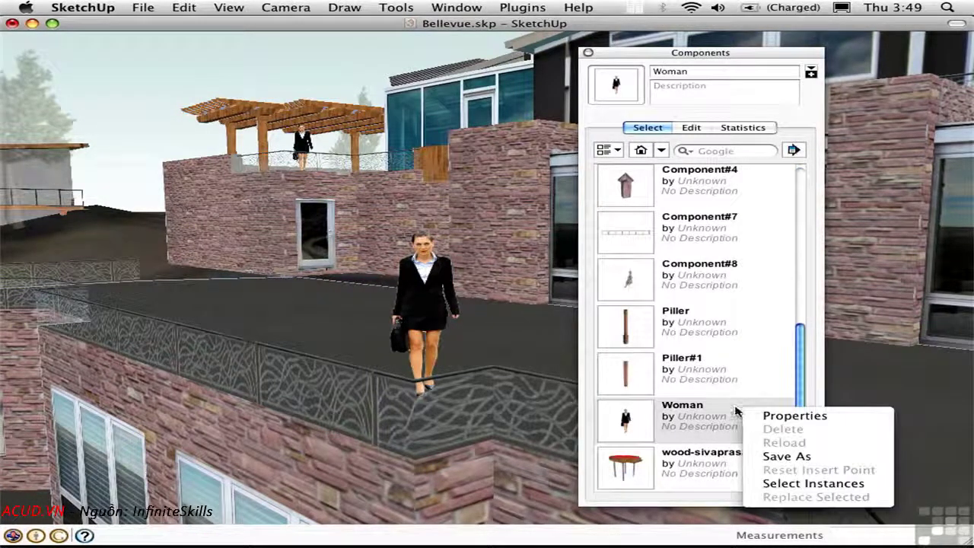
left_click(784, 484)
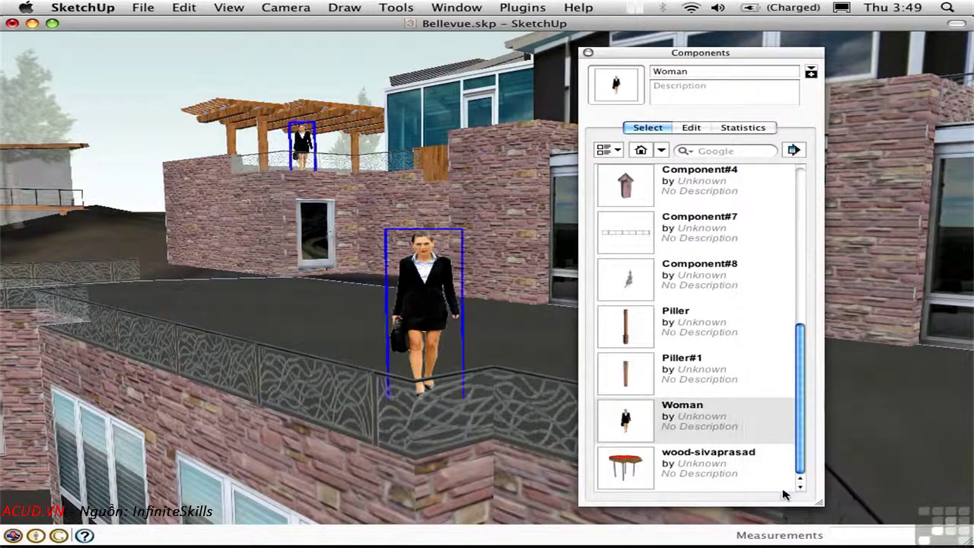
right_click(749, 411)
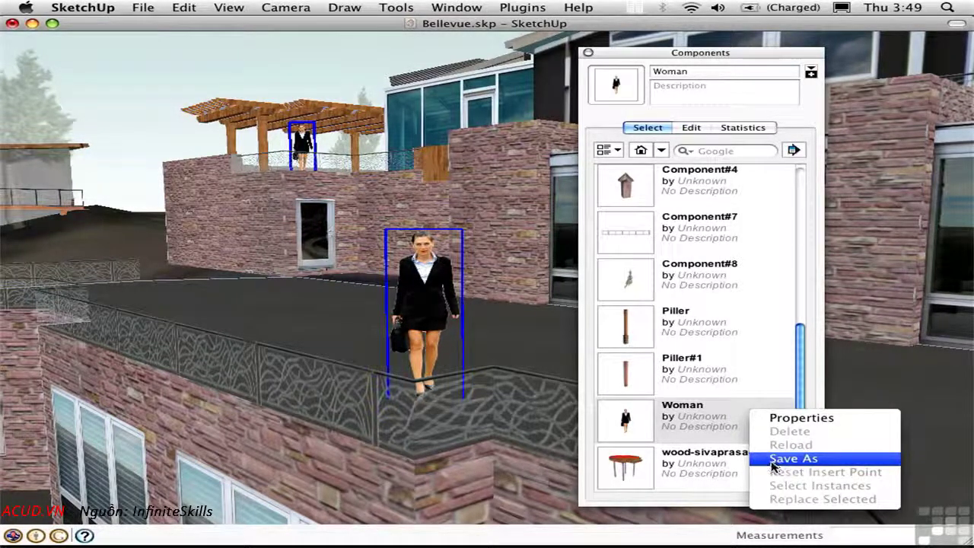
left_click(773, 418)
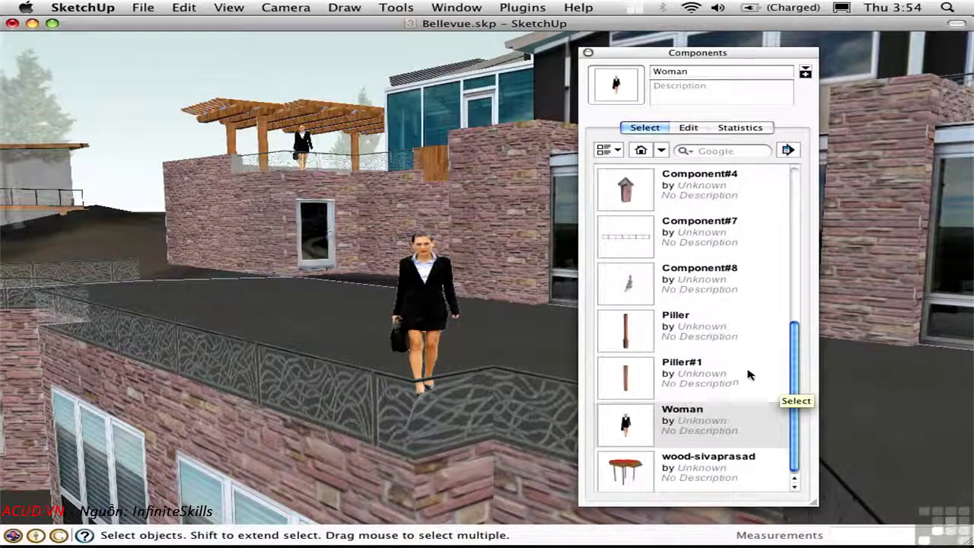
- Display the secondary selection pane and copy the Woman component from the model into the collection of 2D people
left_click_drag(794, 335, 780, 195)
left_click(794, 153)
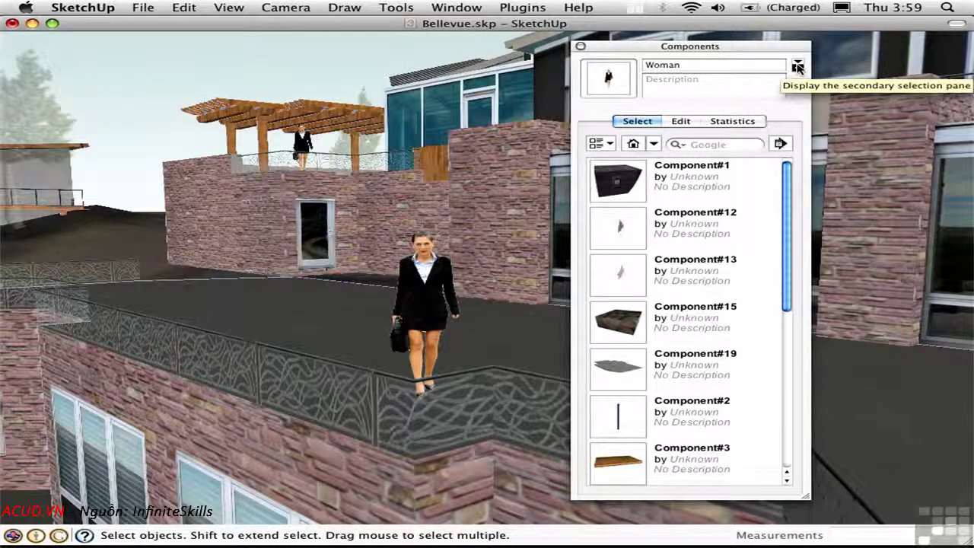
left_click(797, 66)
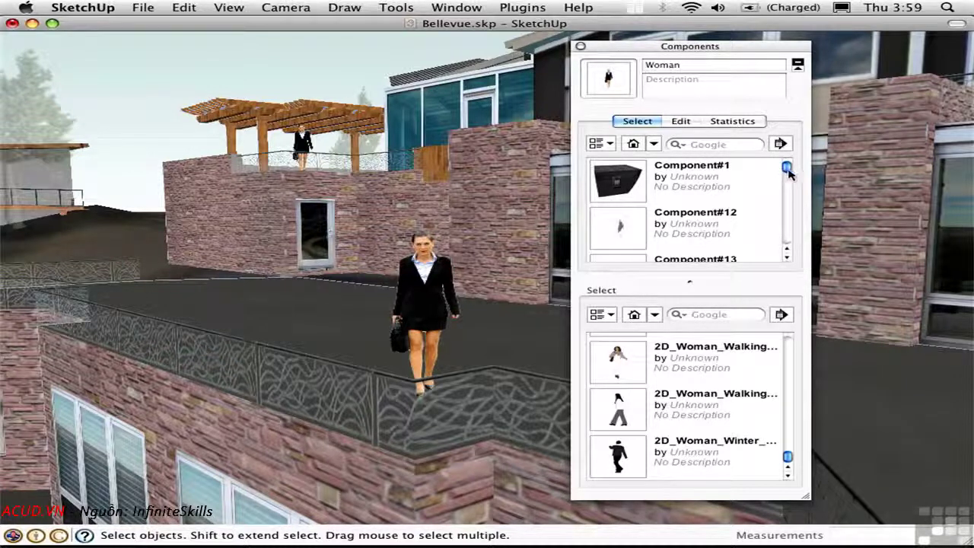
left_click_drag(786, 167, 793, 243)
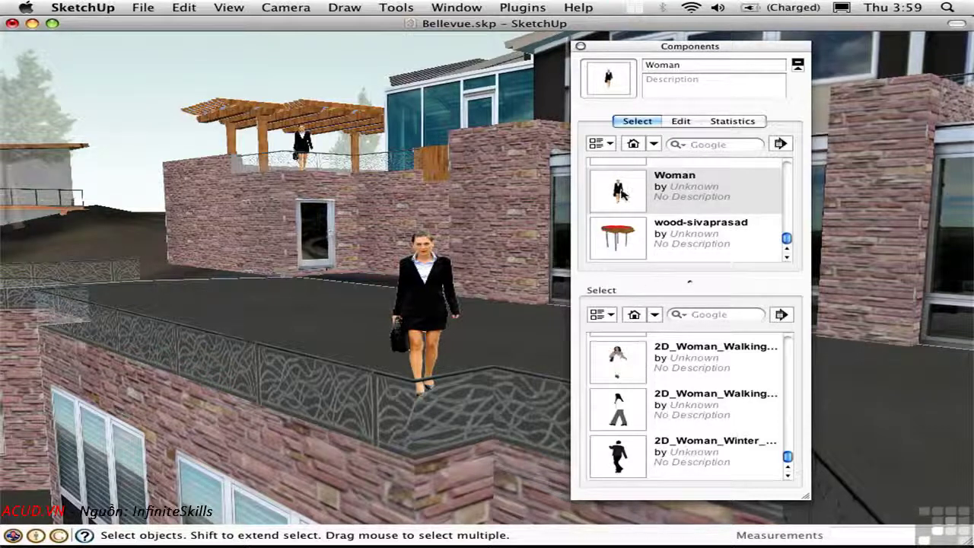
left_click_drag(629, 199, 755, 455)
scroll(784, 460, "down", 1)
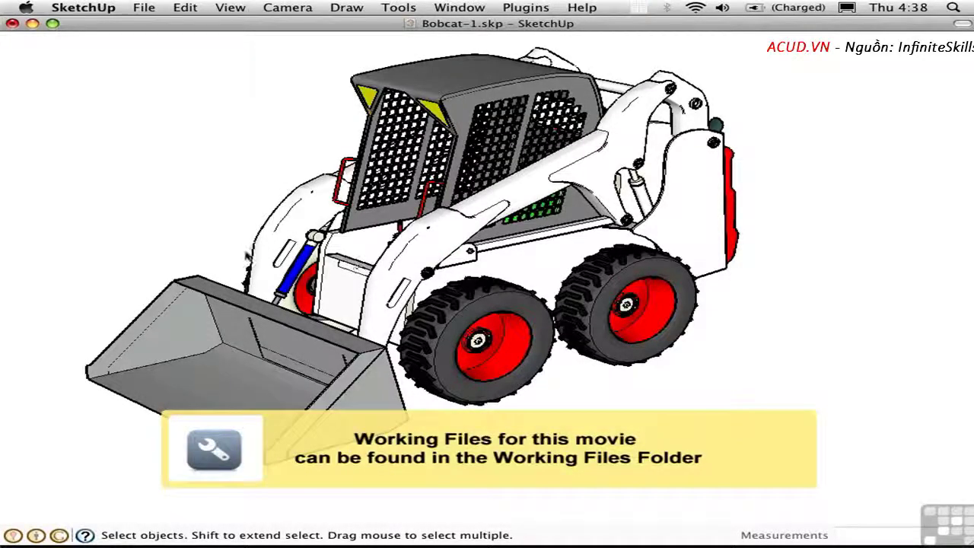
- Open the Outliner for the Bobcat-1 model, expand all its nested groups and components to examine the hierarchy, and close it
middle_click_drag(354, 263, 480, 250)
middle_click_drag(254, 254, 715, 293)
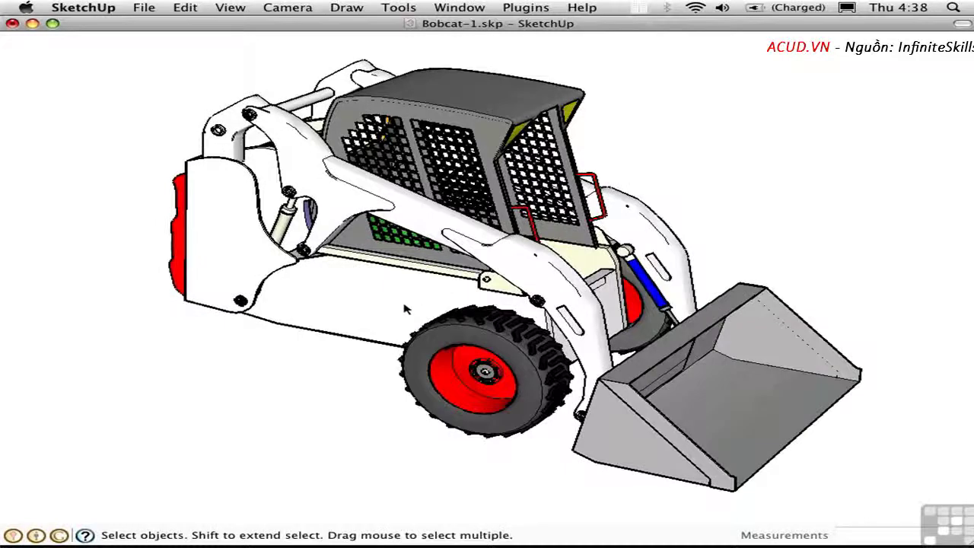
left_click(460, 7)
left_click(480, 158)
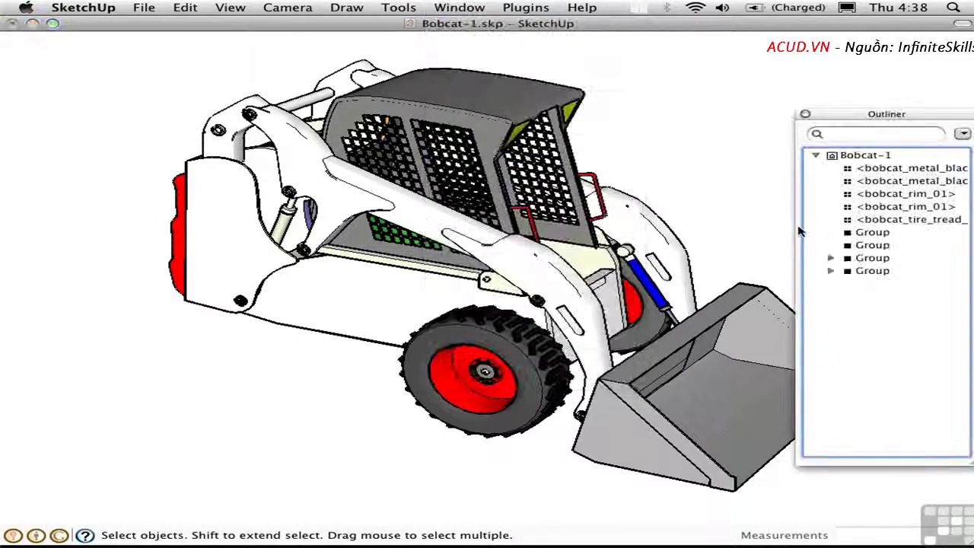
left_click(962, 134)
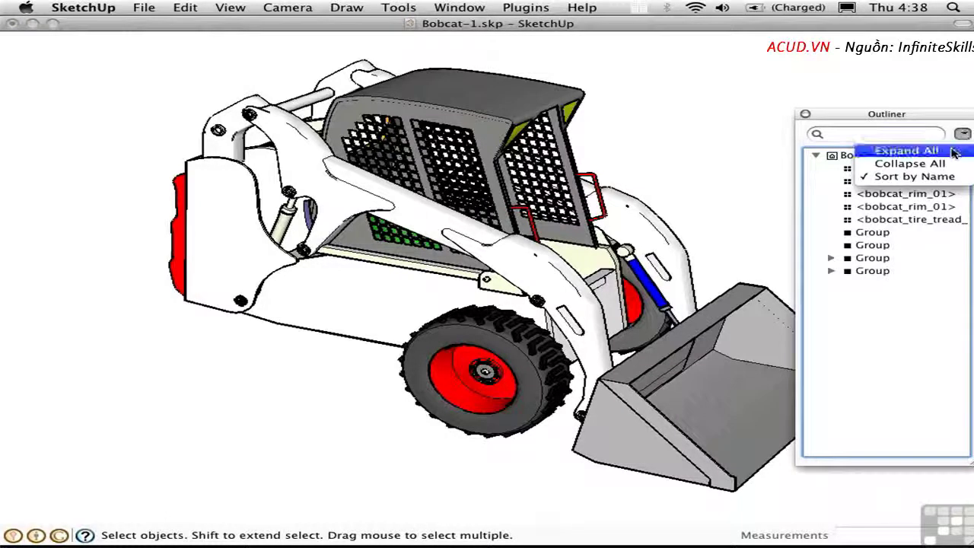
left_click(948, 152)
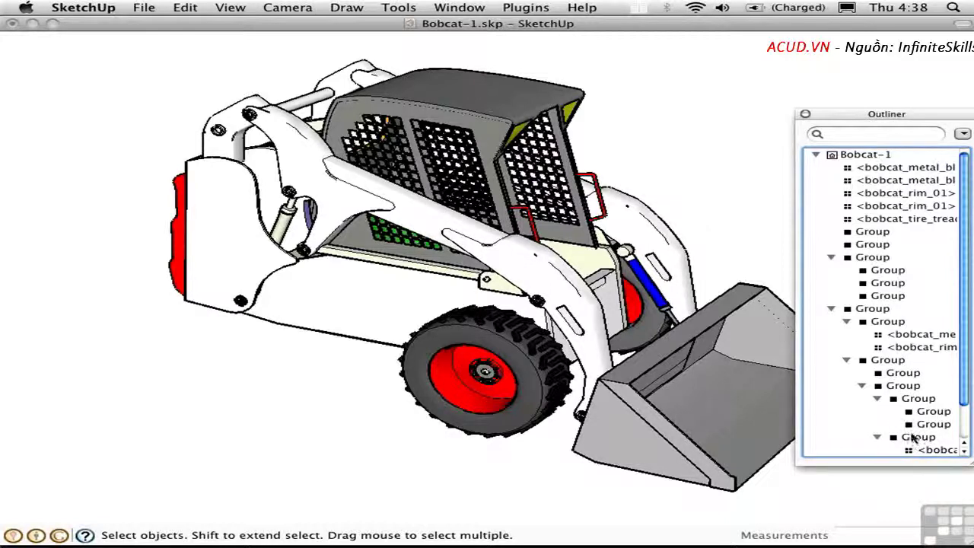
left_click(805, 113)
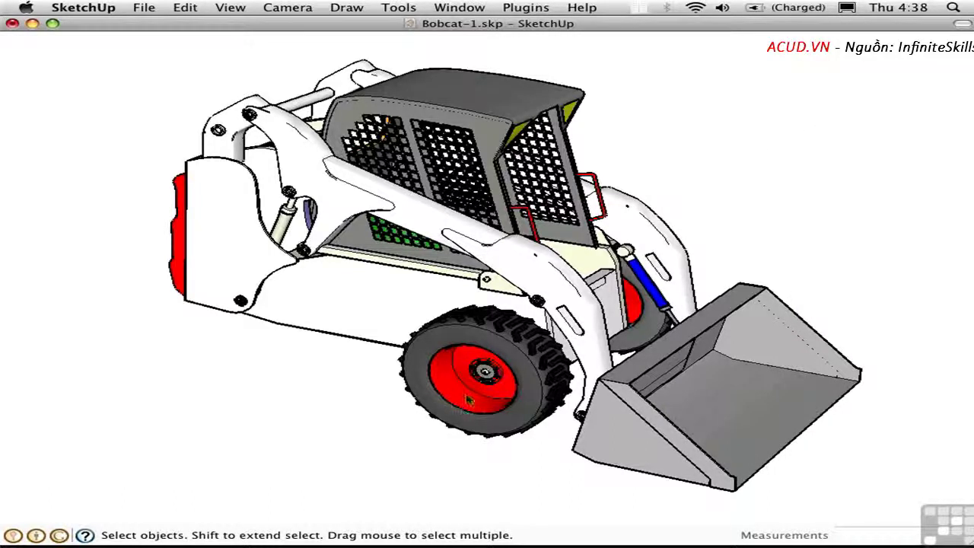
- Open the loader's nested groups level by level until the group holding the front tires can be selected on its own
middle_click_drag(466, 396, 372, 359)
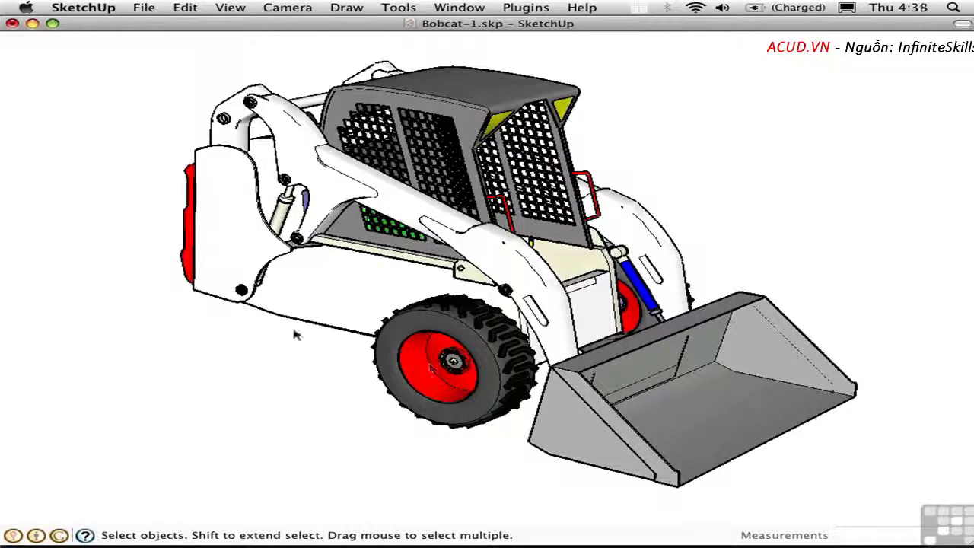
left_click(457, 336)
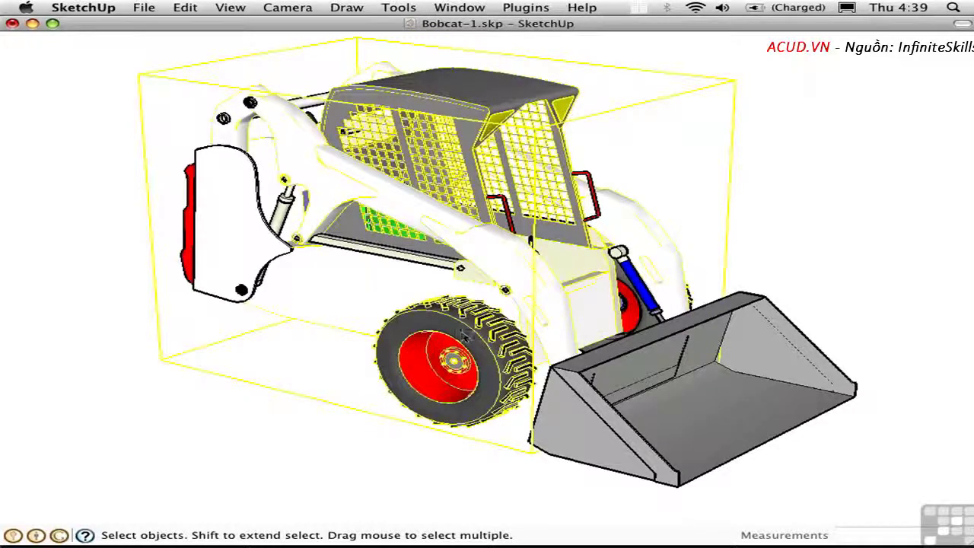
double_click(468, 338)
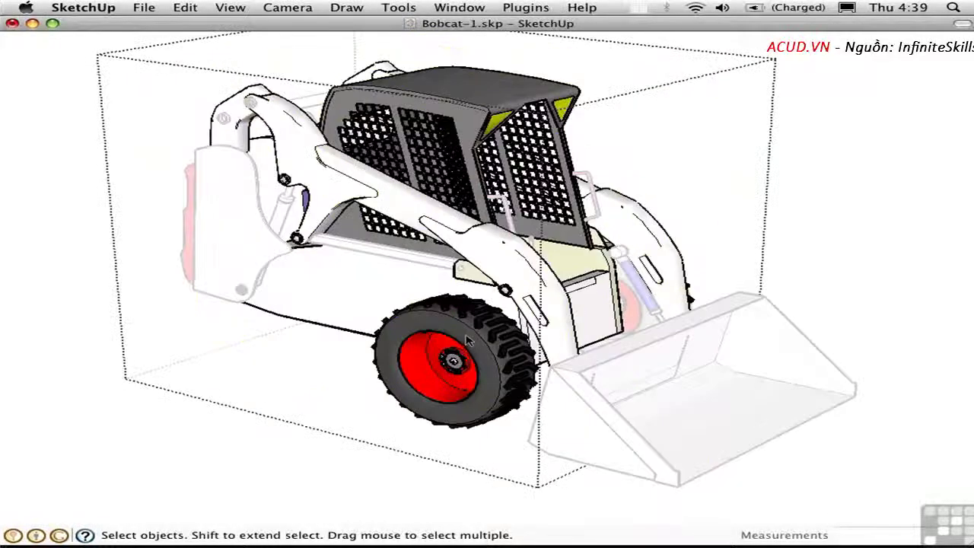
left_click(467, 336)
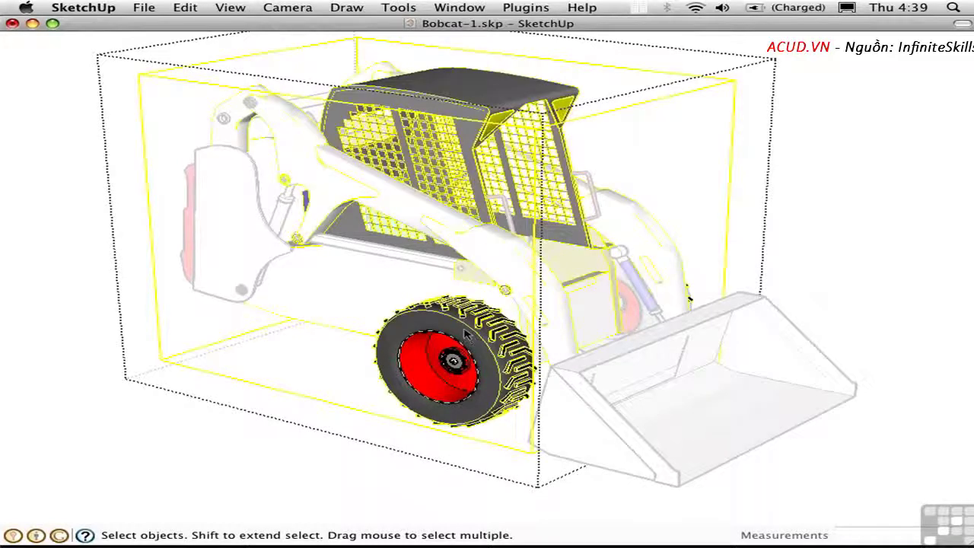
key("Escape")
left_click(468, 336)
double_click(467, 336)
double_click(467, 334)
left_click(479, 344)
middle_click_drag(473, 338, 432, 344)
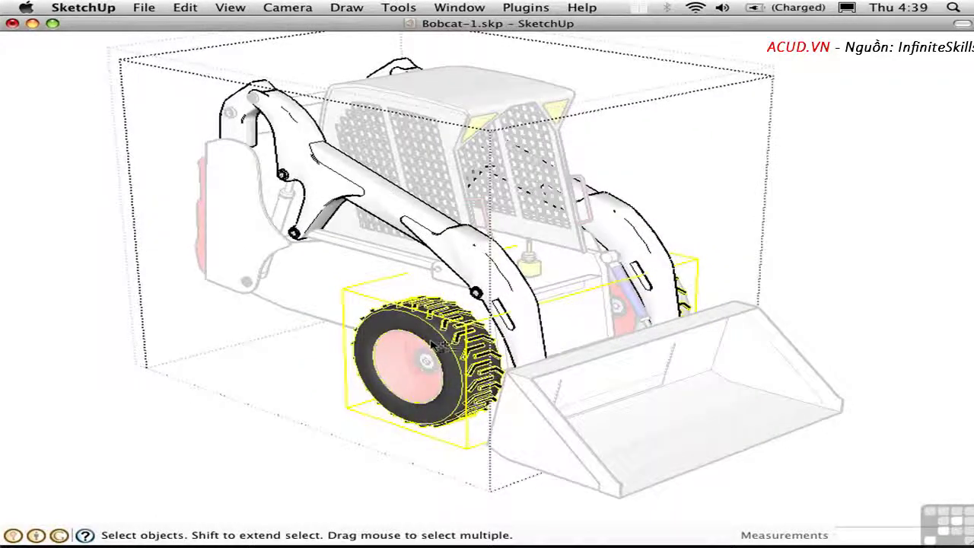
- Hide the rest of the model and open the tires group and the single front tire's group inside it
key("shift+h")
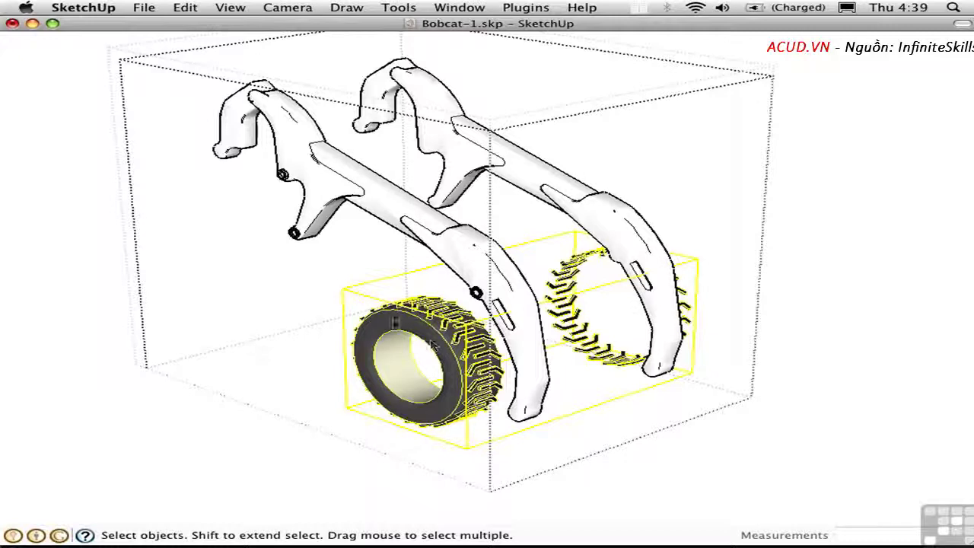
double_click(436, 338)
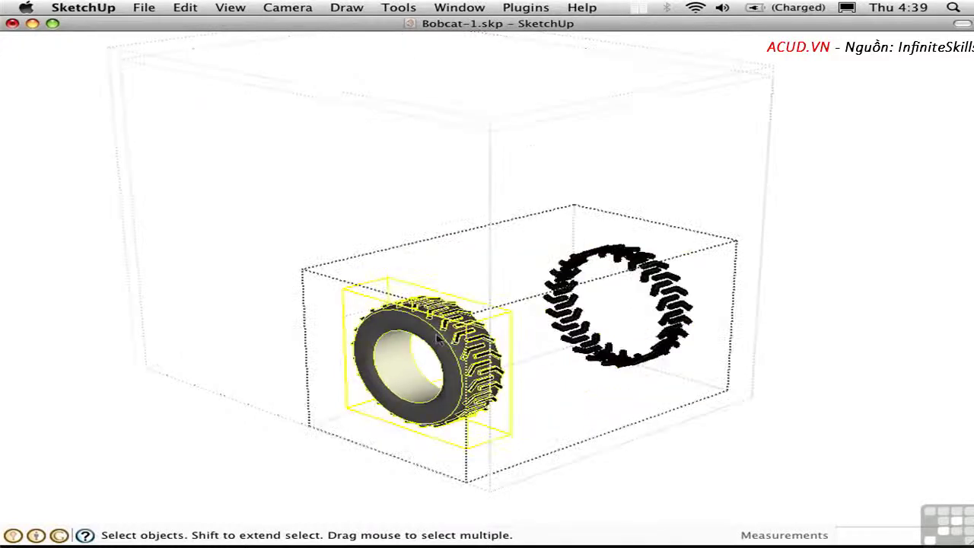
double_click(437, 339)
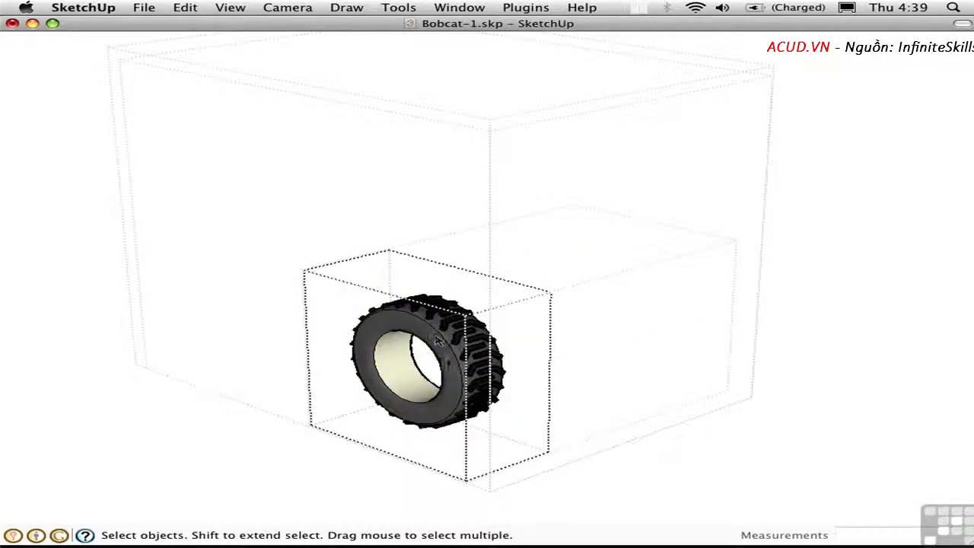
- Copy the front tire to the clipboard and close all the open groups
middle_click_drag(438, 341, 414, 321)
left_click(414, 320)
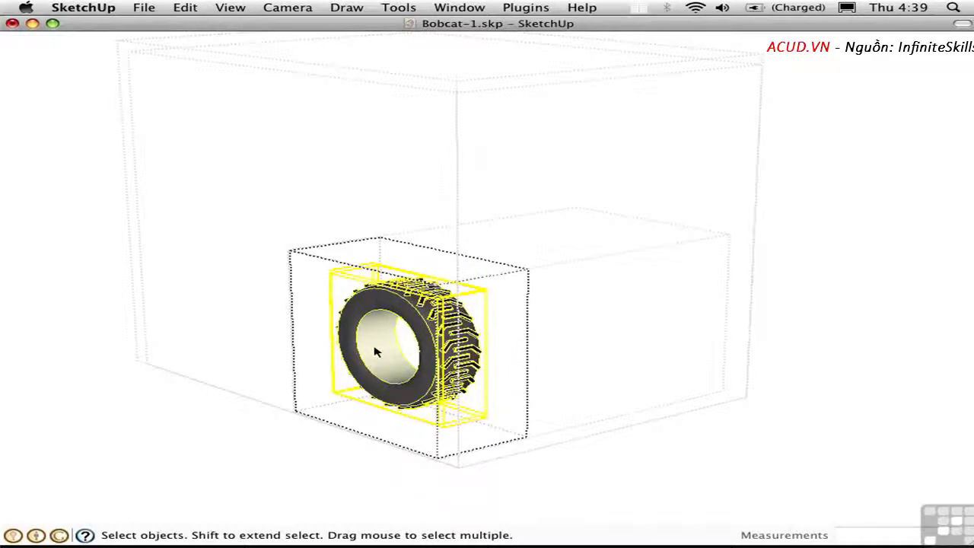
key("super+c")
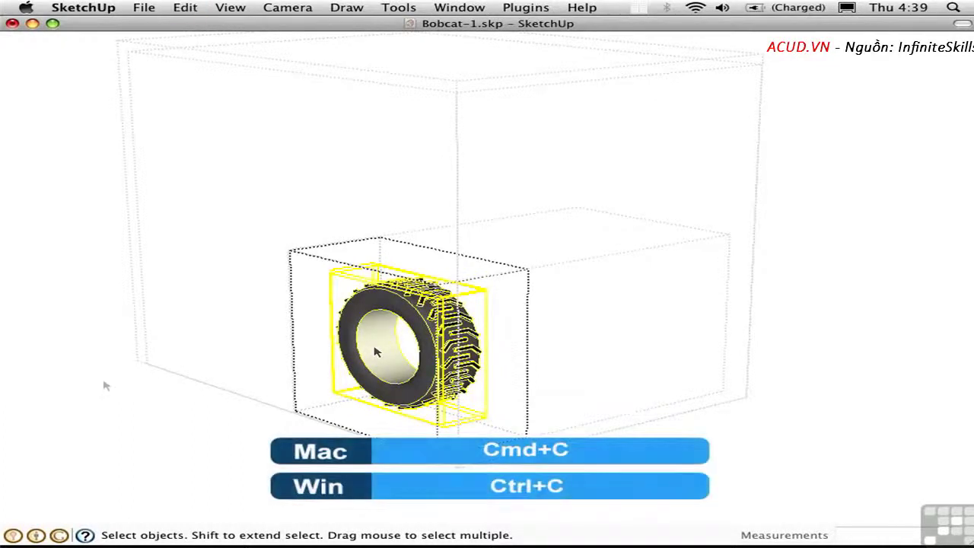
left_click(91, 415)
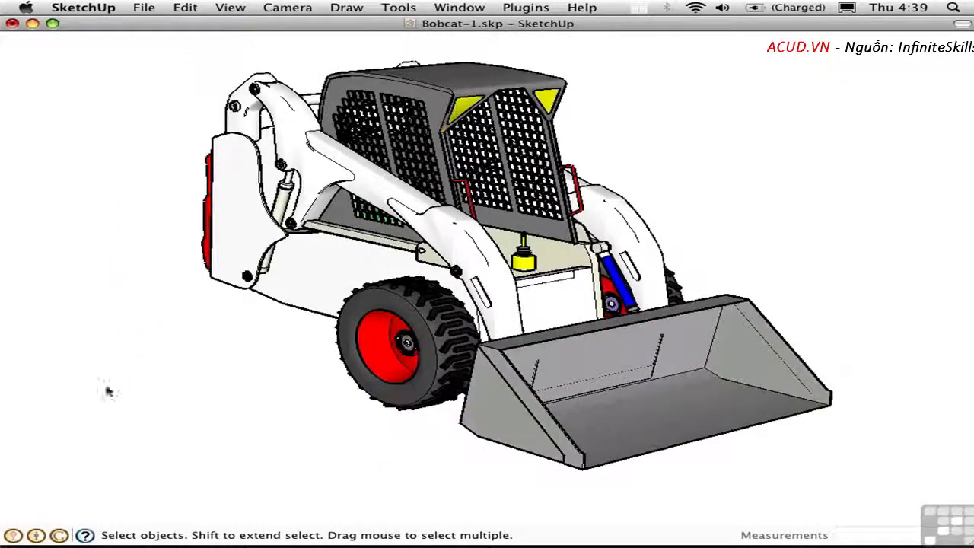
middle_click_drag(268, 366, 299, 377)
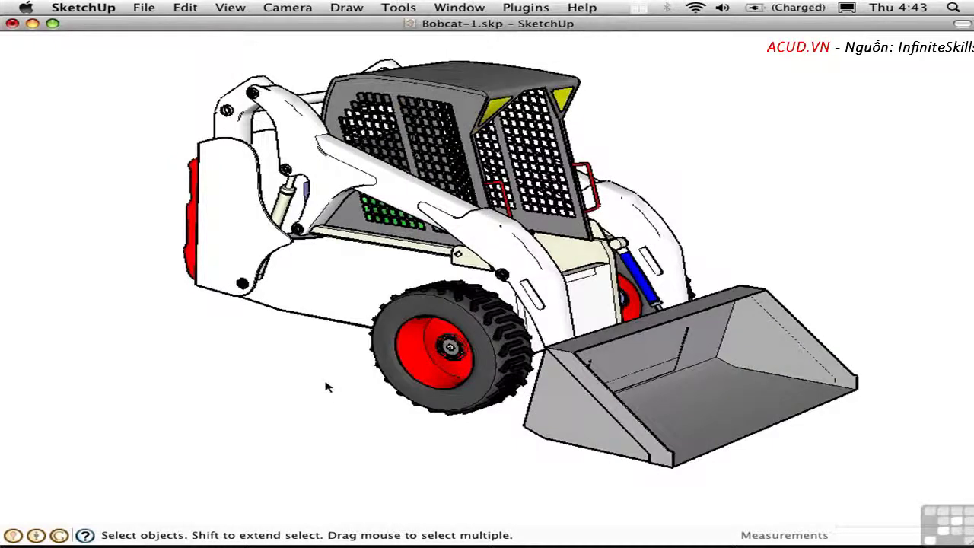
key("m")
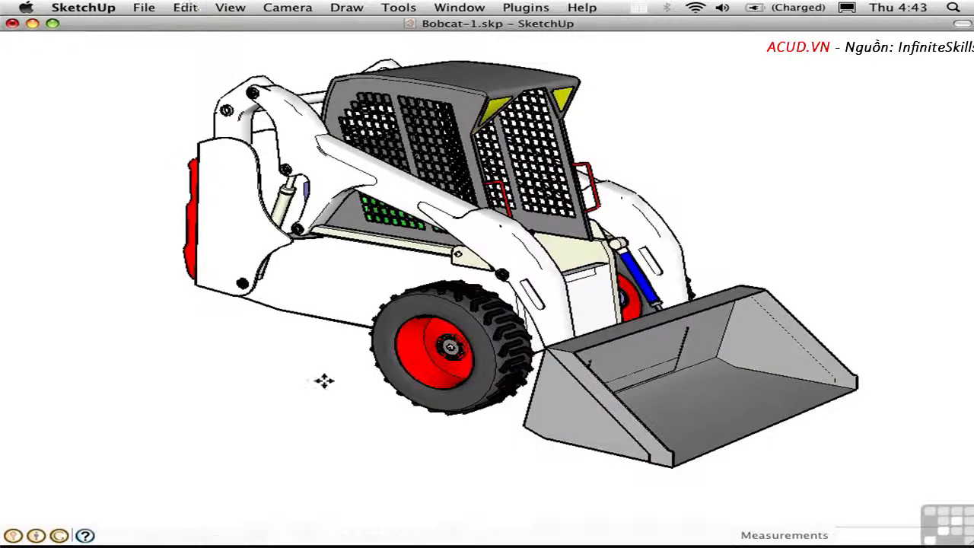
key("super+v")
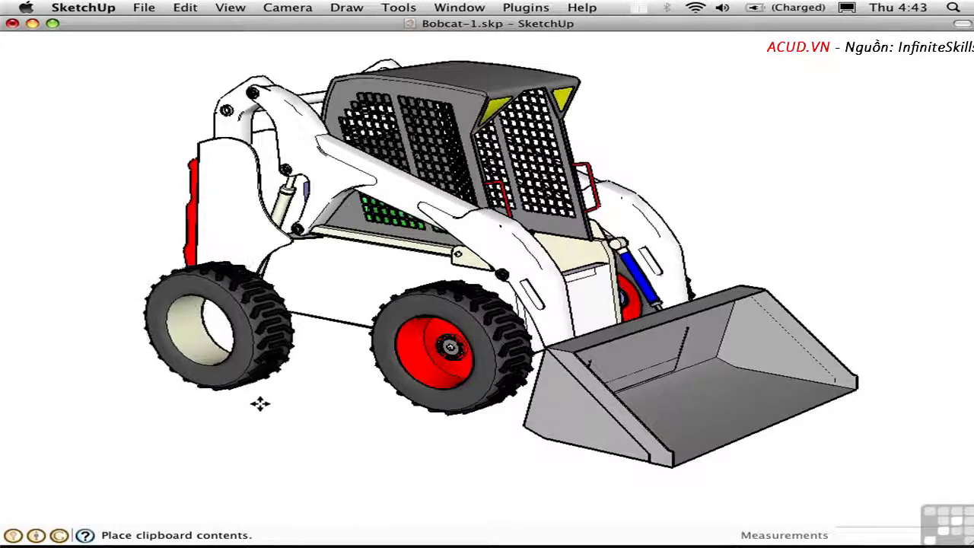
key("Escape")
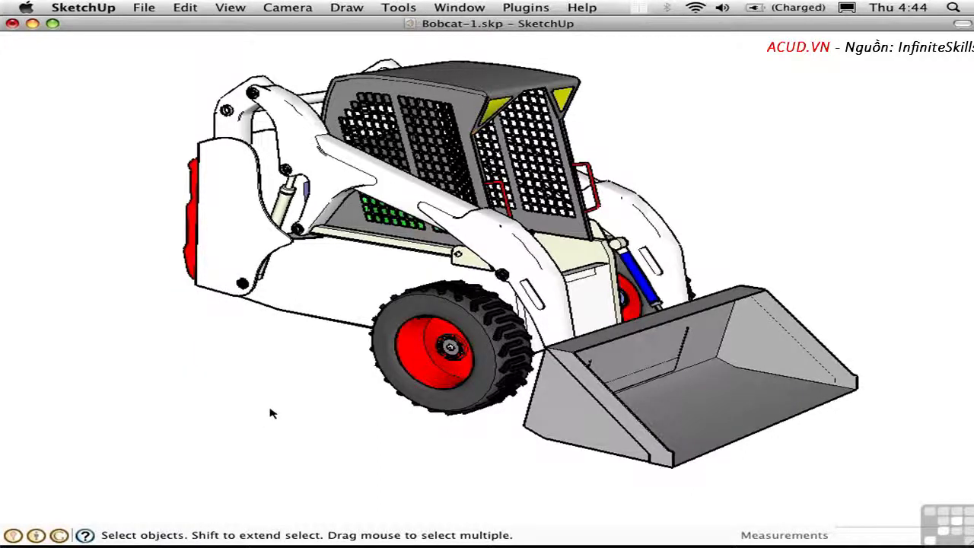
- Paste the copied tire in place at the top level of the model and deselect it
key("super+shift+v")
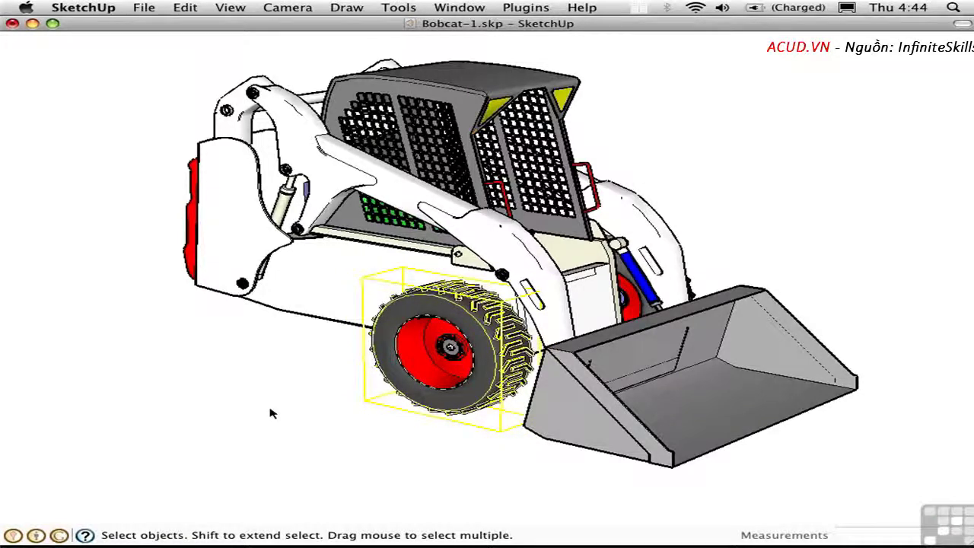
left_click(289, 400)
- Open the loader's group and the nested front wheel group that holds the red rim
middle_click_drag(289, 400, 530, 332)
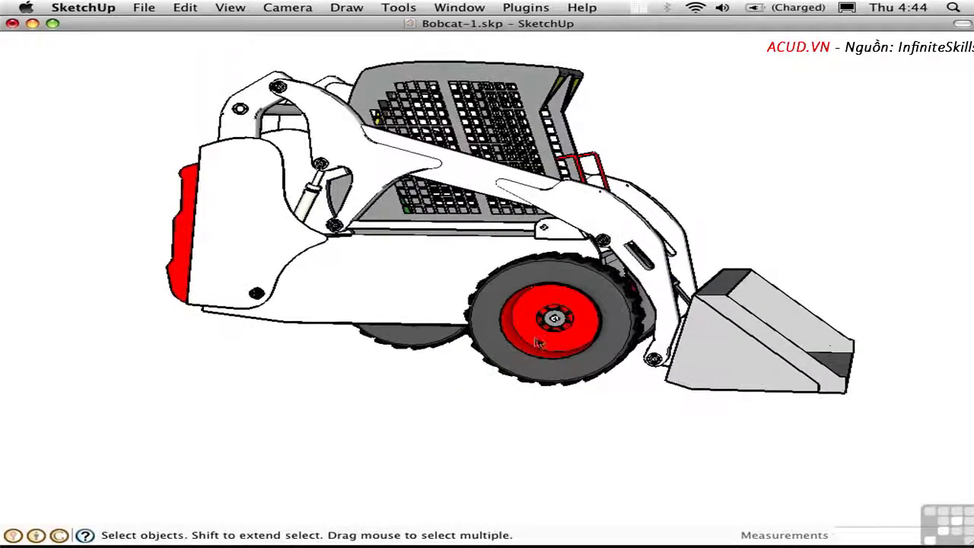
double_click(537, 341)
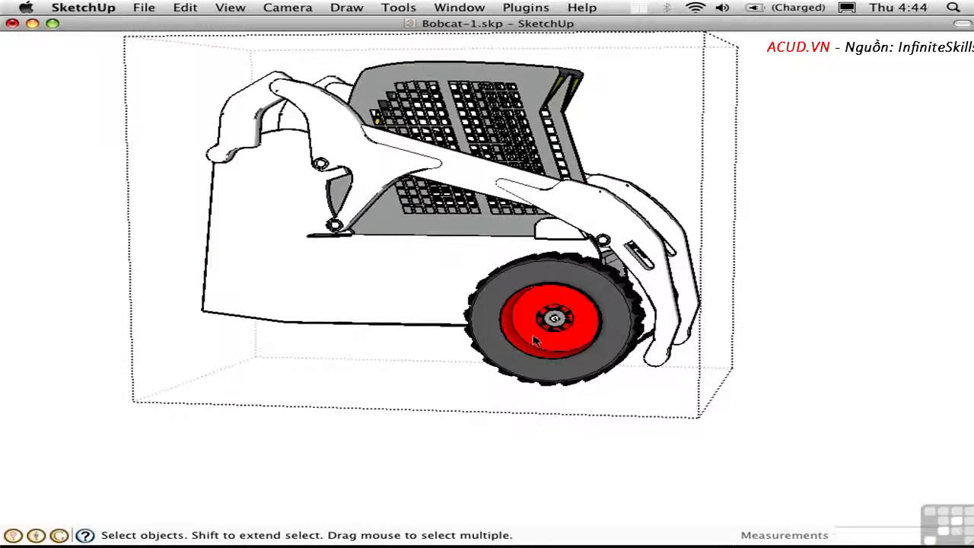
left_click(536, 342)
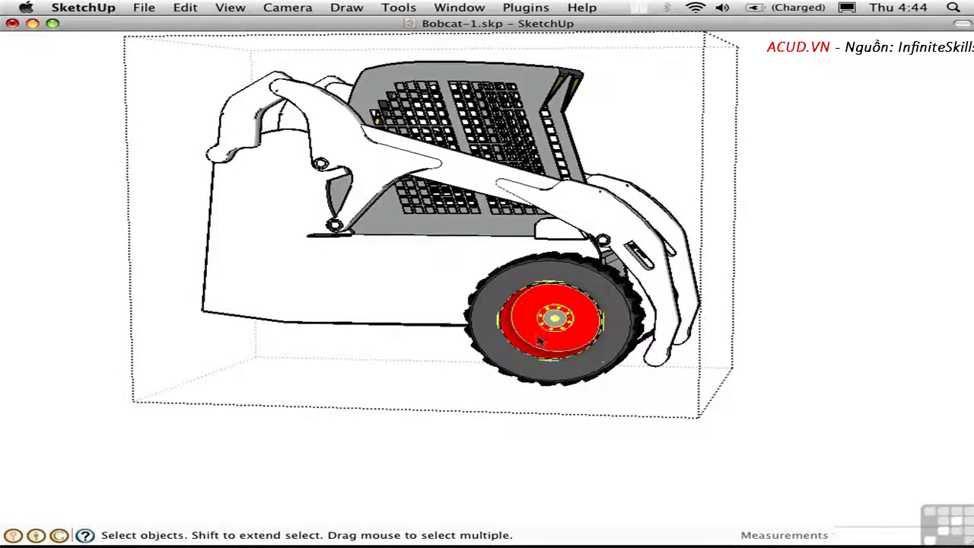
double_click(537, 341)
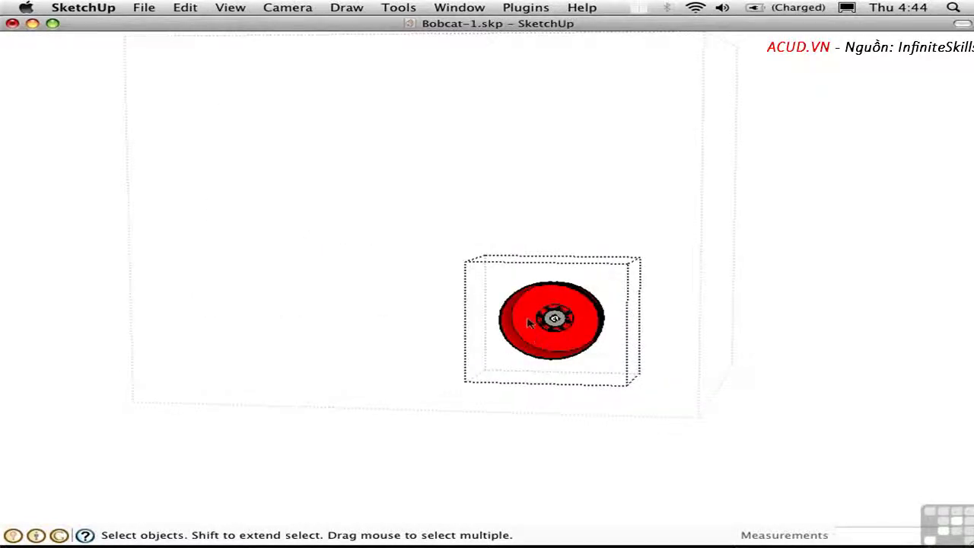
- Copy the red rim and all its hub parts out of the nested groups and paste them in place at the model's top level
left_click(529, 322)
mouse_move(500, 337)
middle_mouse_down()
mouse_move(441, 296)
mouse_move(501, 350)
middle_mouse_up()
left_click_drag(509, 277, 593, 351)
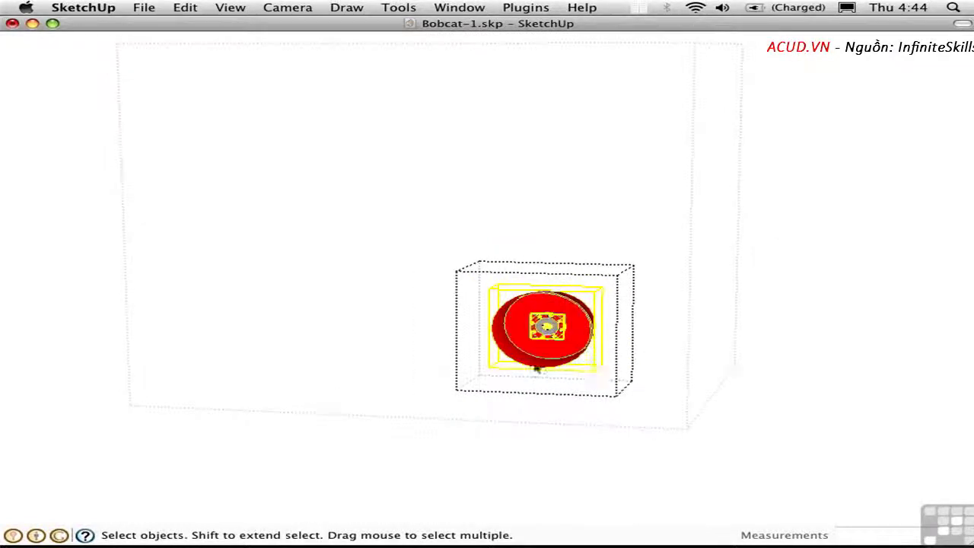
middle_click_drag(515, 369, 365, 380)
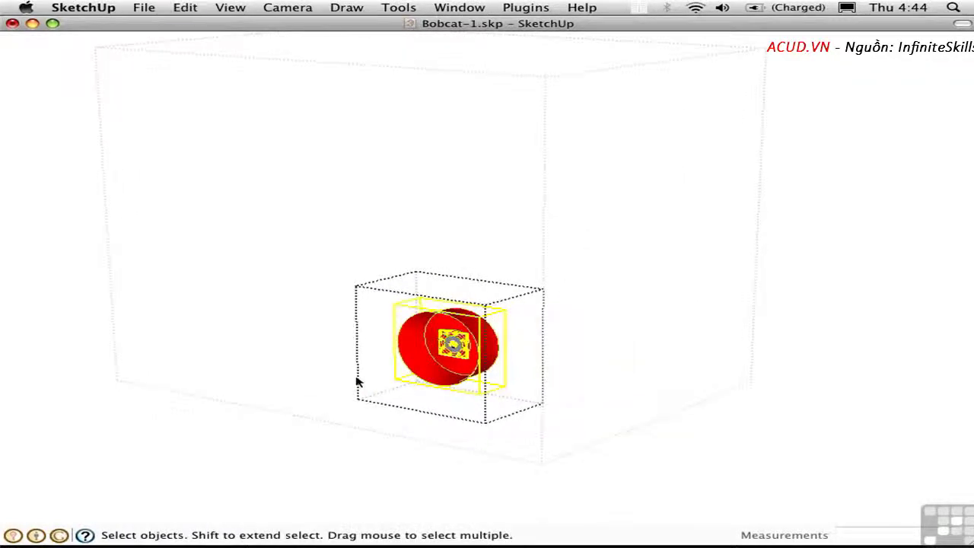
left_click(140, 448)
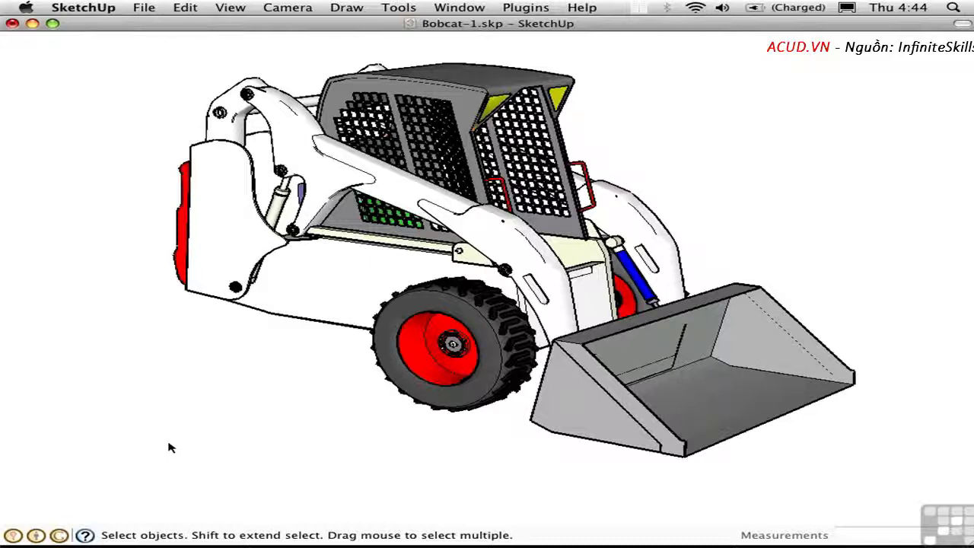
- Select the pasted rim parts together with the pasted tire and move them about 39.1 cm toward the rear of the loader
left_click(468, 333)
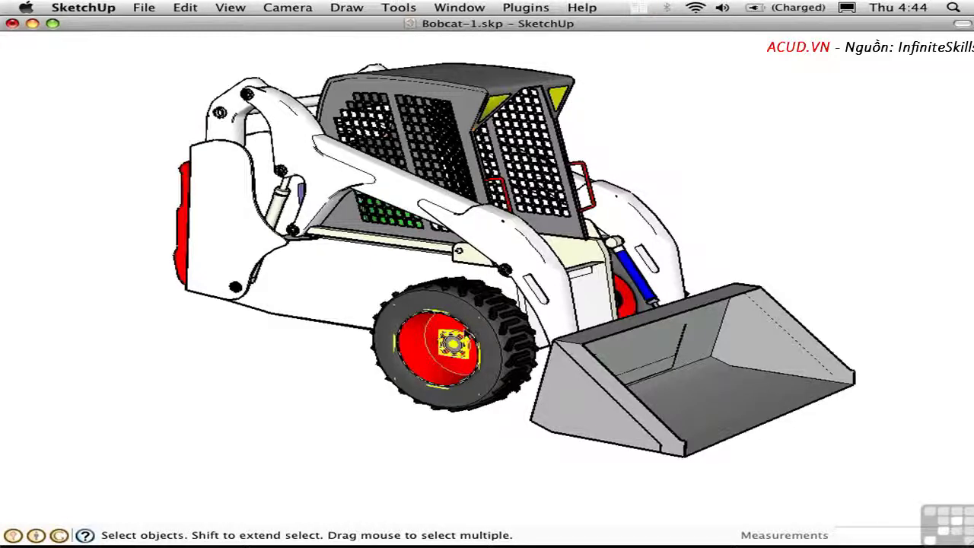
left_click(493, 335)
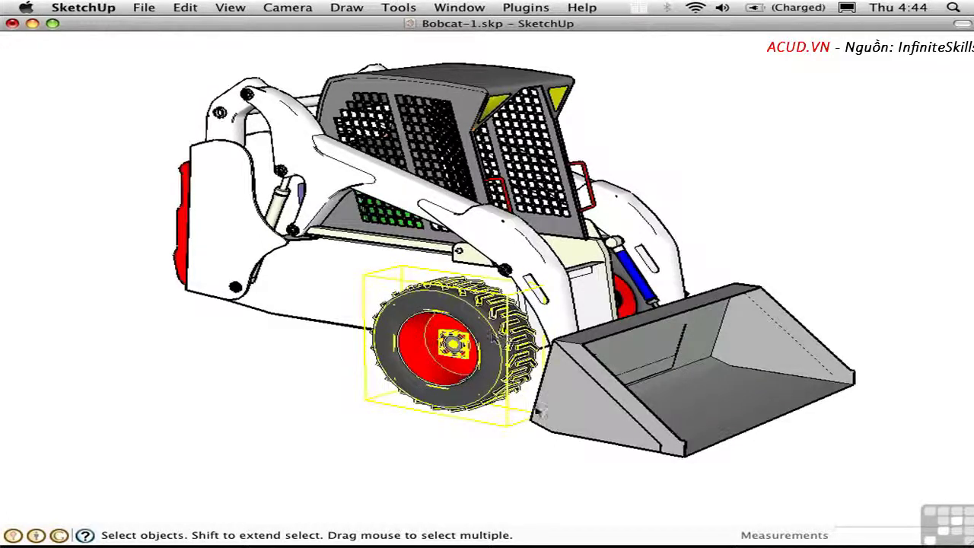
key("m")
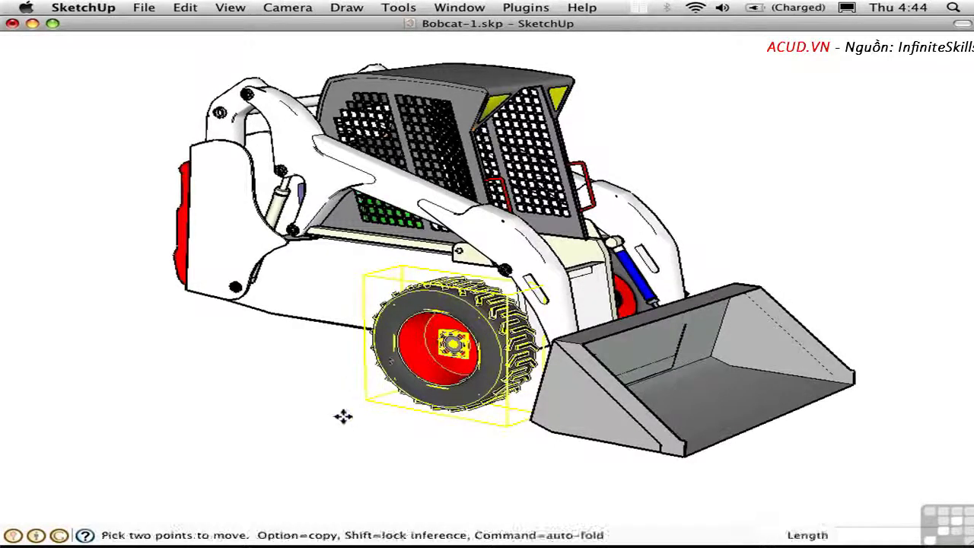
left_click(343, 423)
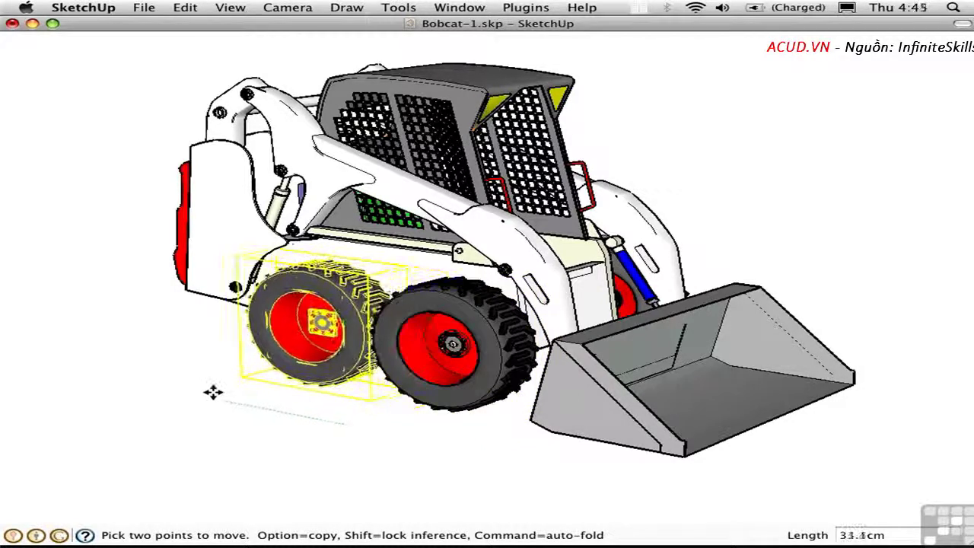
left_click(200, 391)
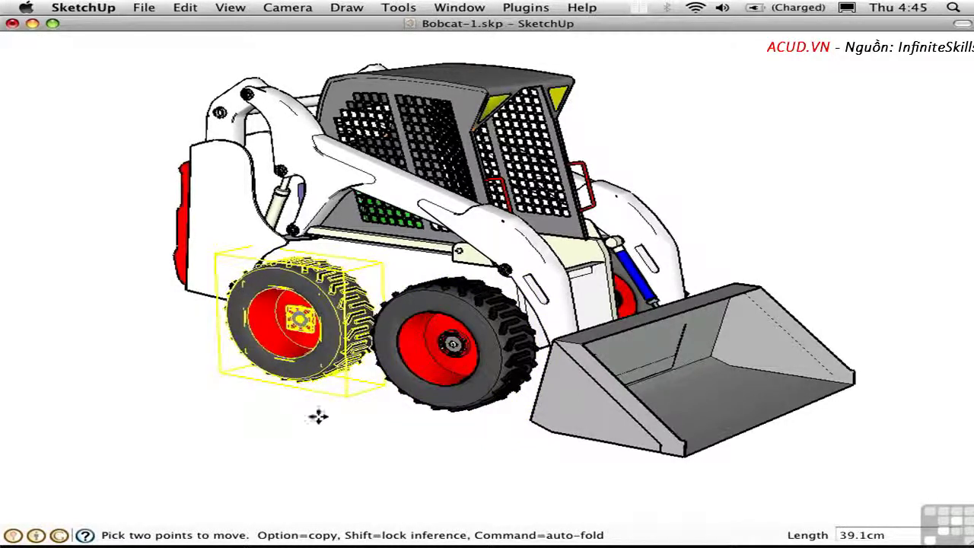
key("space")
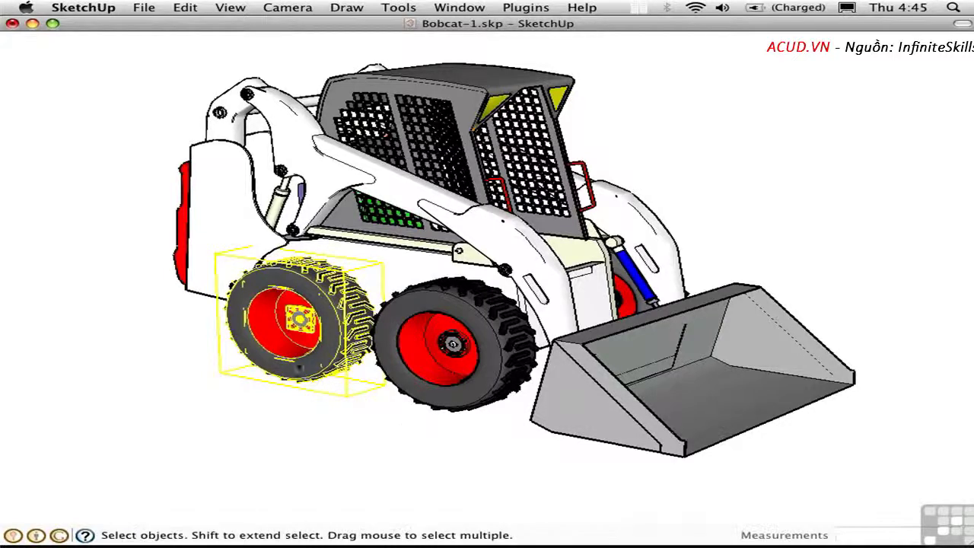